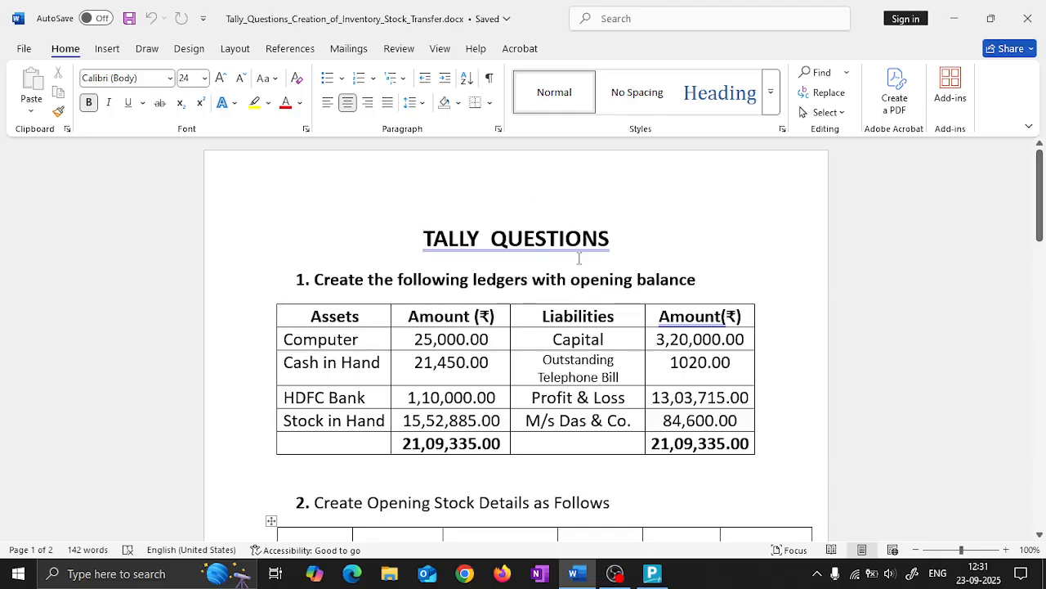
Review the ledger balances, opening stock details and stock transfer task in the Tally questions document.
scroll(445, 260, down, 1)
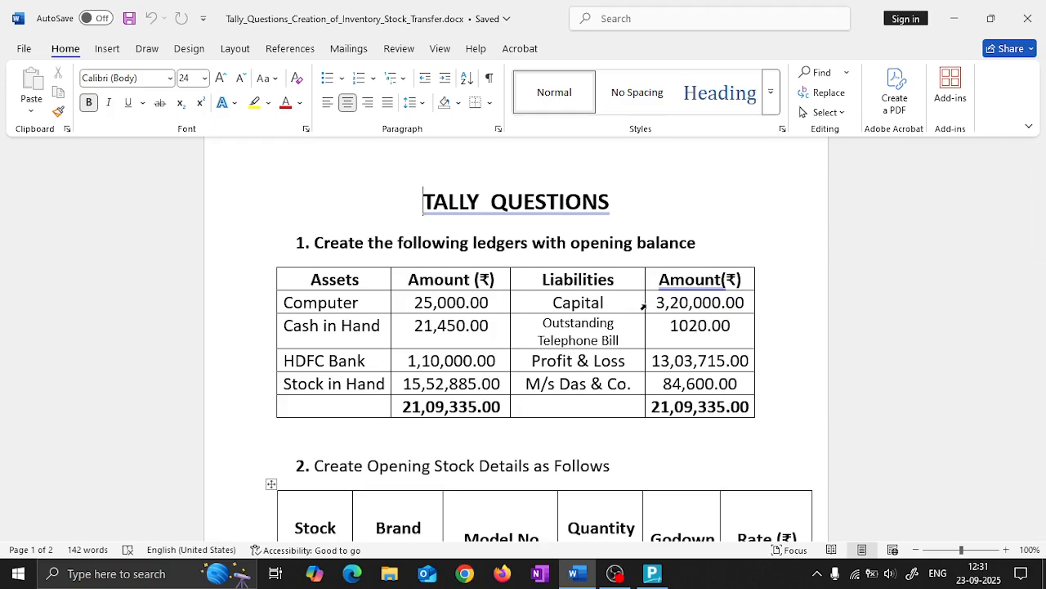
scroll(747, 96, down, 1)
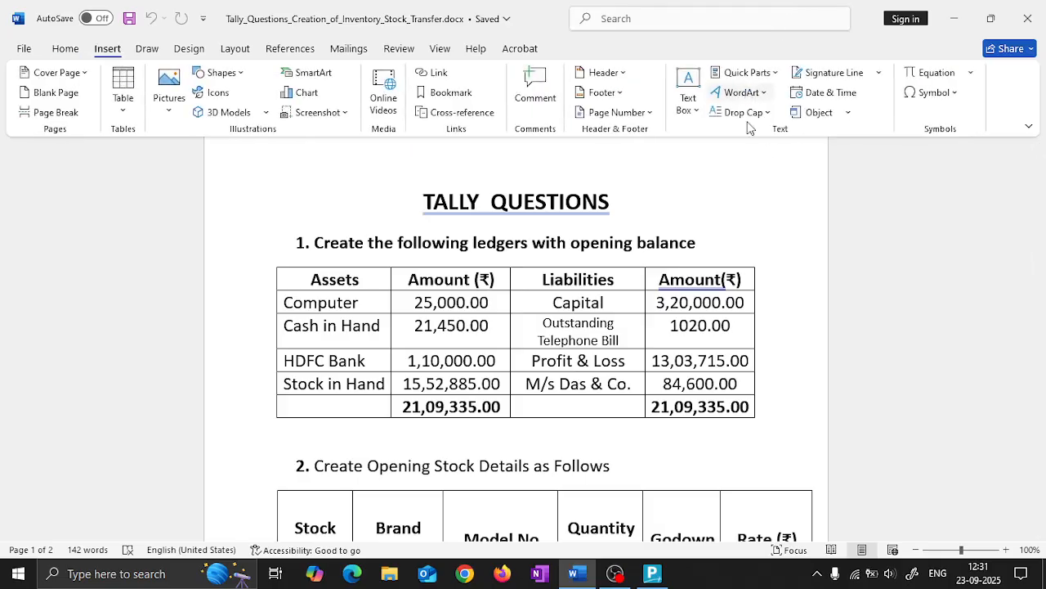
scroll(747, 127, down, 3)
scroll(720, 220, down, 1)
scroll(720, 221, down, 1)
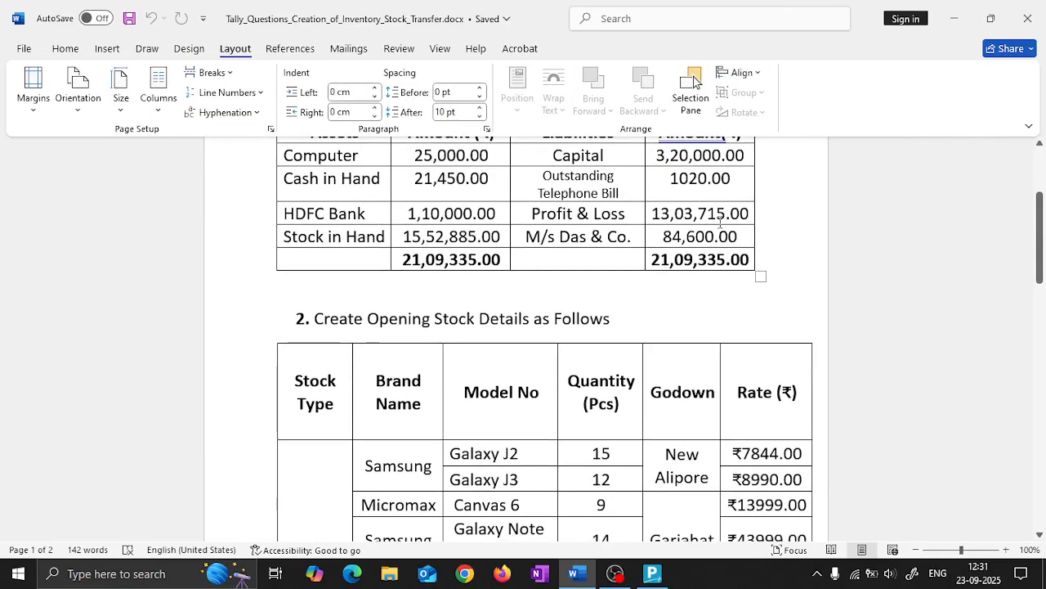
scroll(721, 221, down, 3)
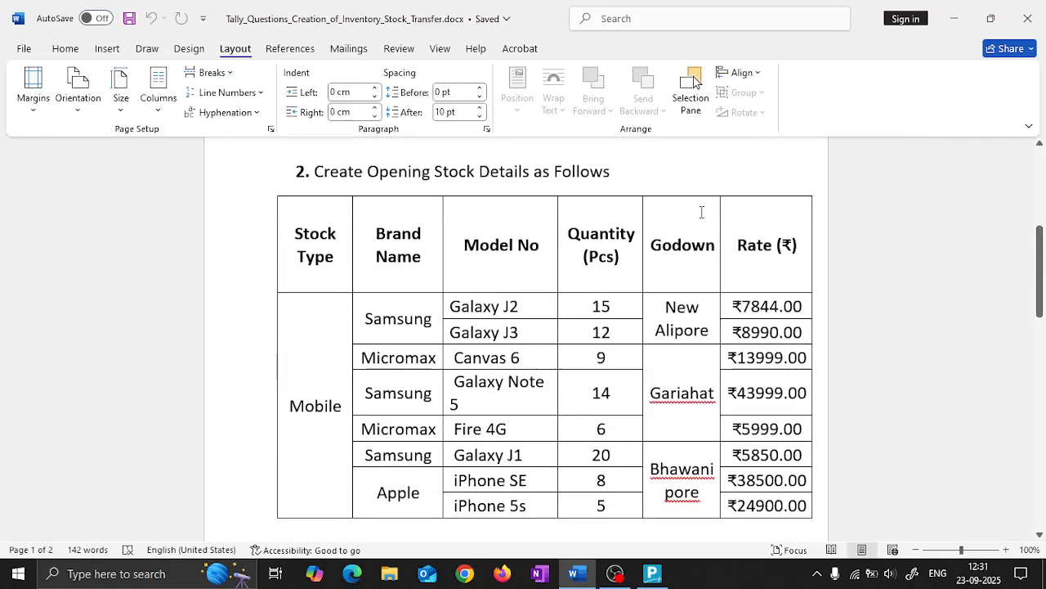
scroll(674, 170, down, 3)
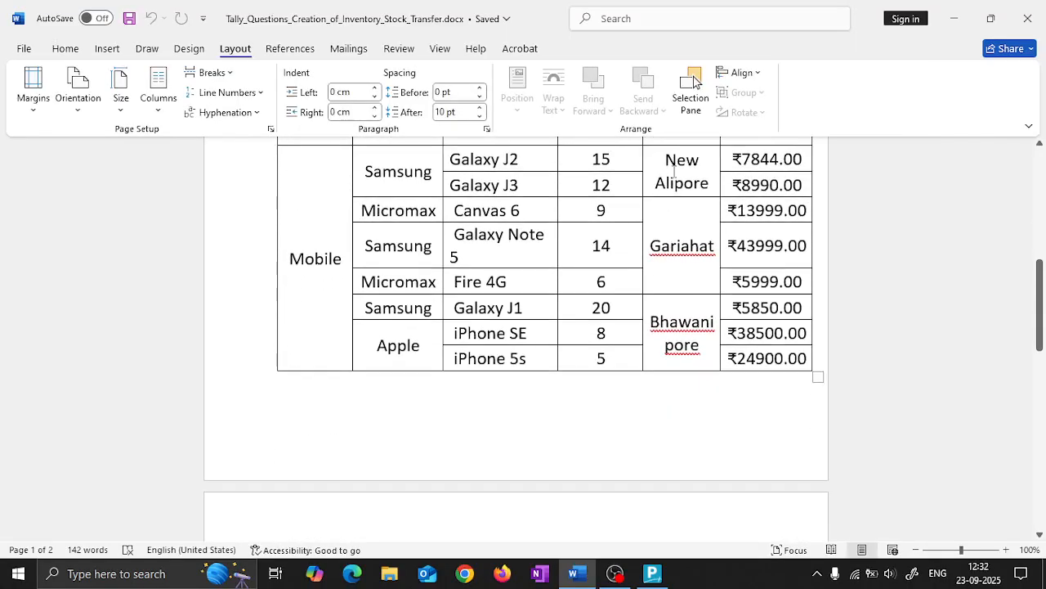
scroll(674, 170, down, 4)
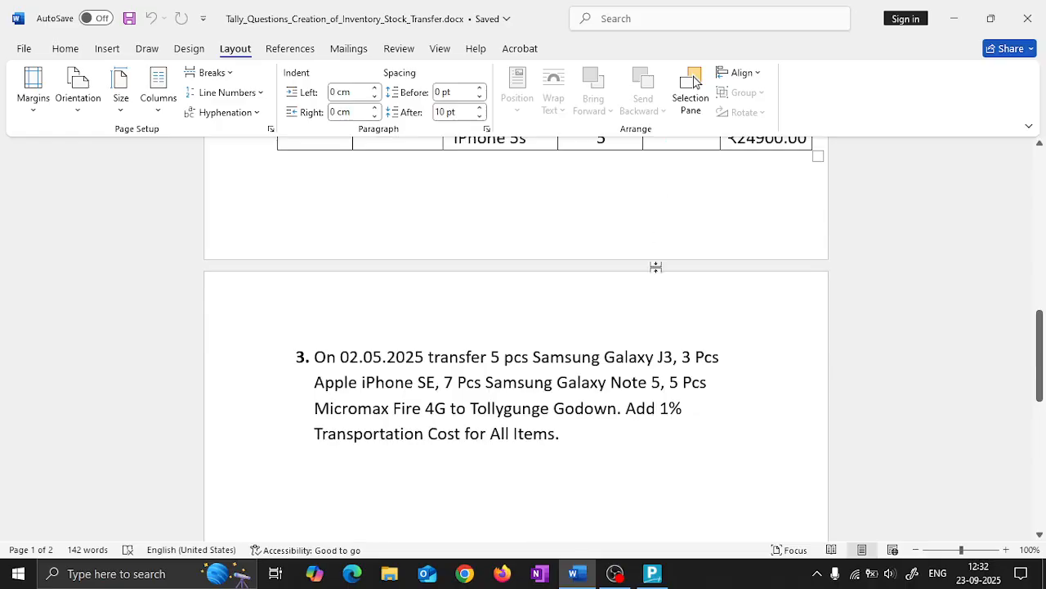
scroll(652, 303, up, 7)
scroll(656, 301, up, 6)
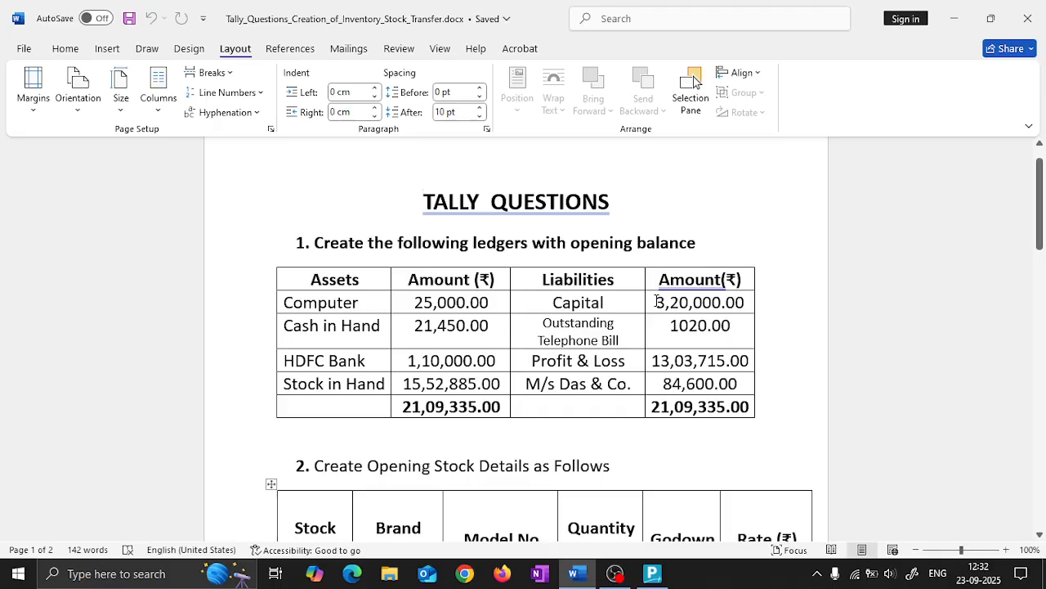
Switch to TallyPrime and name the new company "Creation of Stock Inventory And Transfer", keeping the same mailing name.
key(alt+Tab)
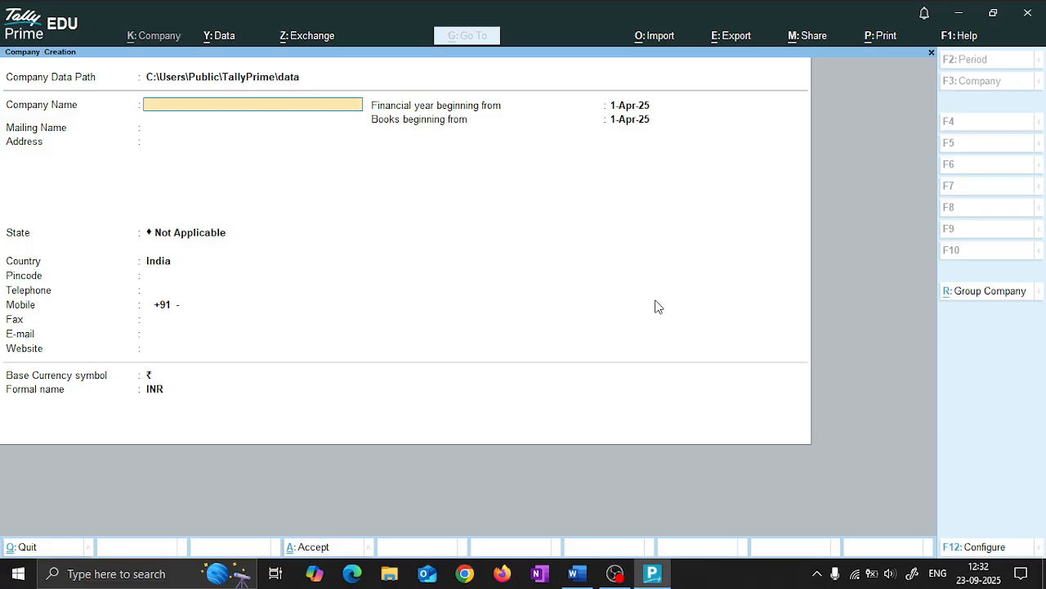
text(Stock Inveryt)
key(BackSpace)
text(t)
key(BackSpace)
key(BackSpace)
text(ntory And Transfer)
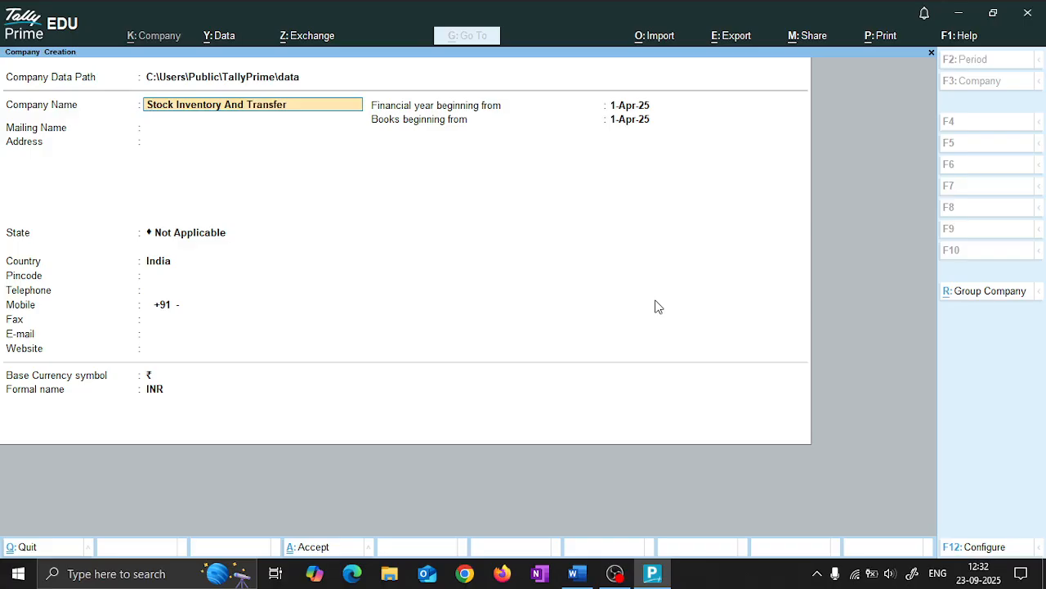
text(Creation )
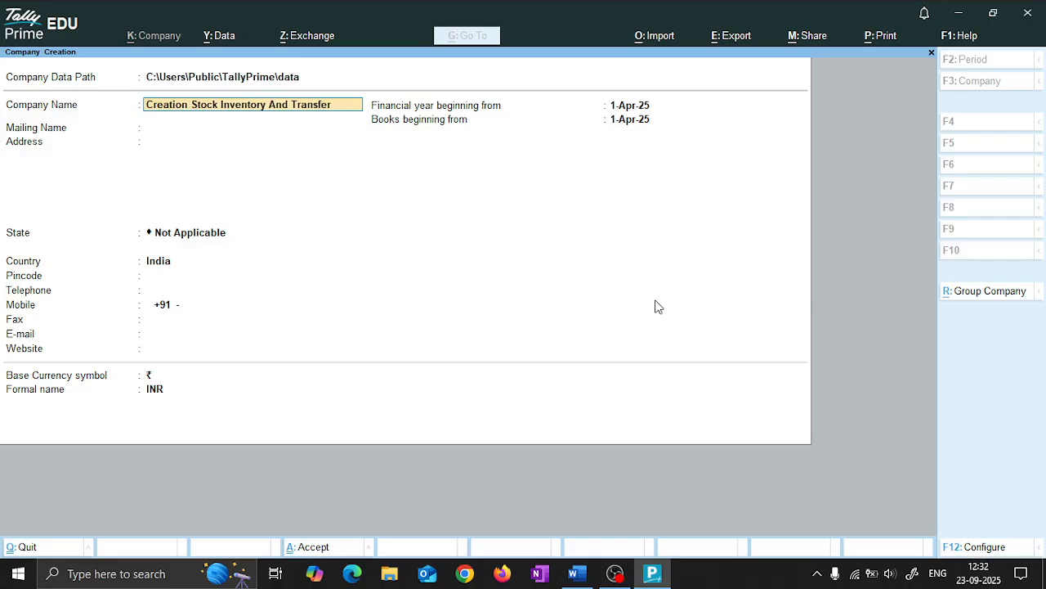
text(of)
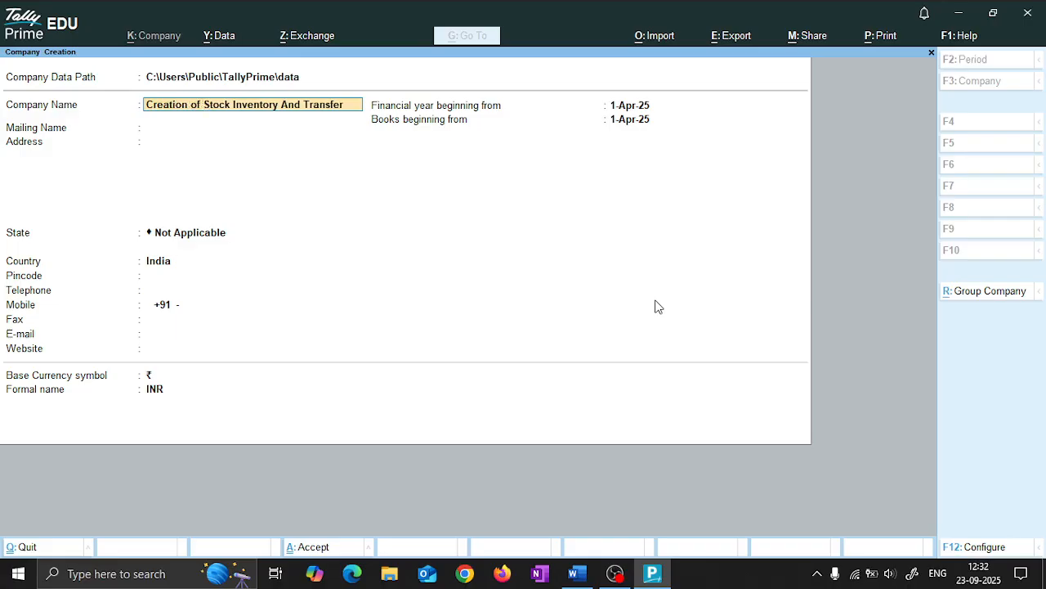
key(Return)
key(Return)
Set the company's address and state to West Bengal, keep the remaining defaults and save the company.
text(We)
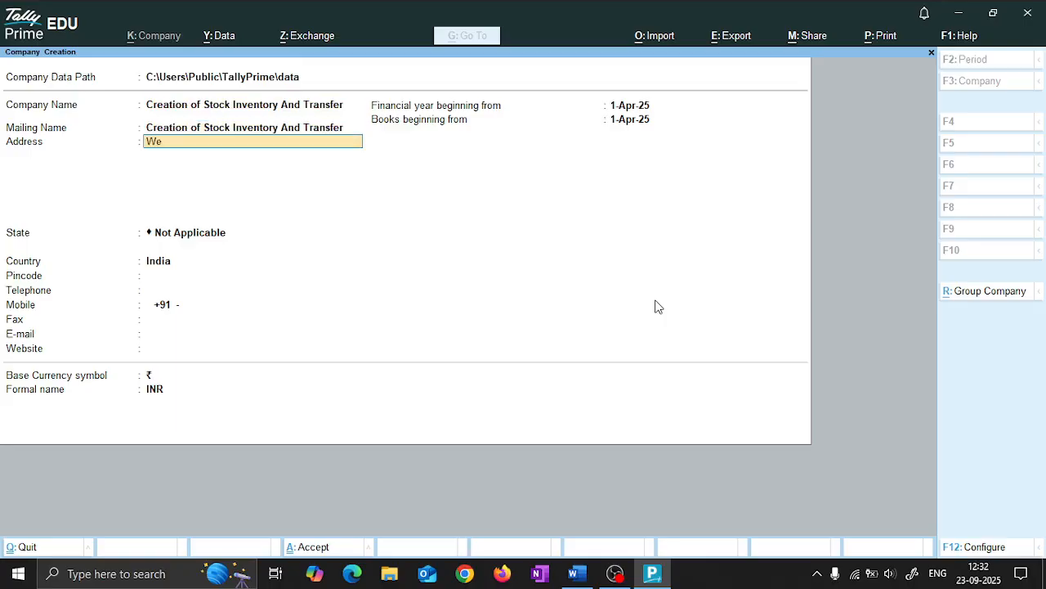
text(st Bengal)
key(Return)
key(Return)
text(We)
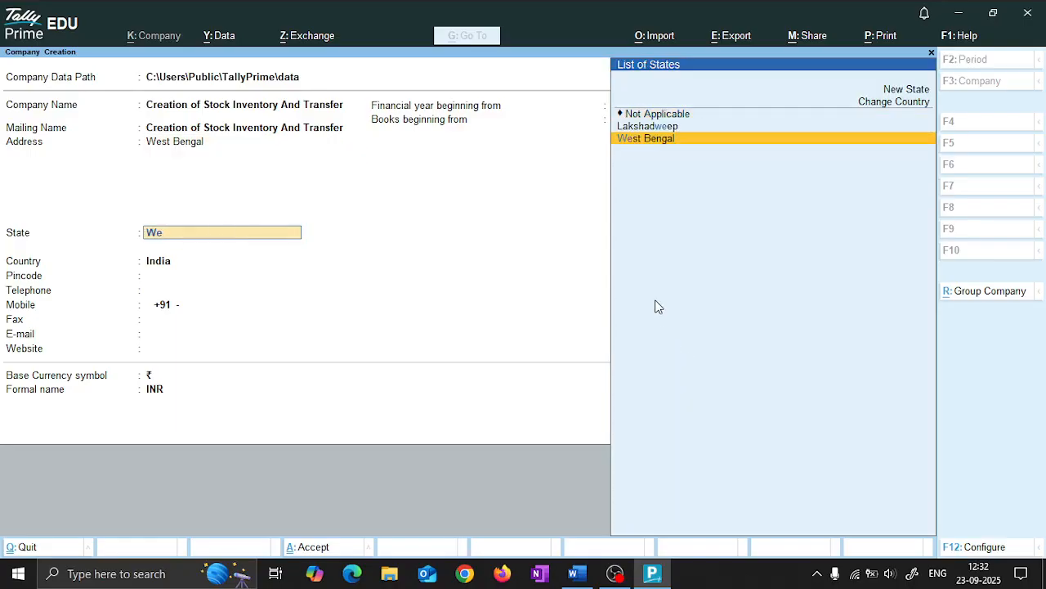
key(Return)
key(Return)
key(Return)
key(Return)
key(Return)
key(Return)
key(Return)
key(Return)
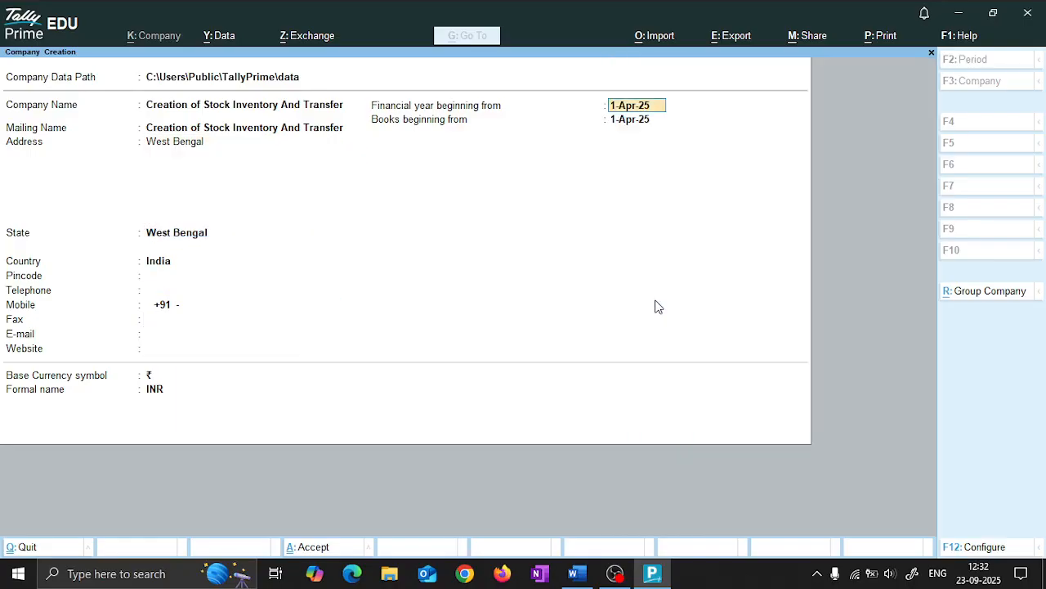
key(Return)
key(Return)
key(Return)
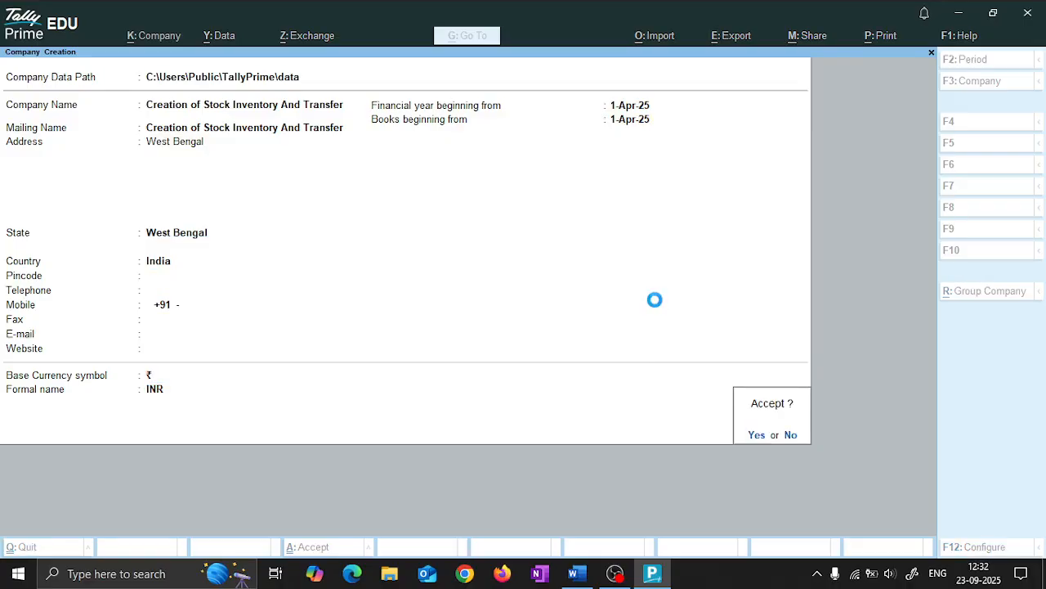
key(Return)
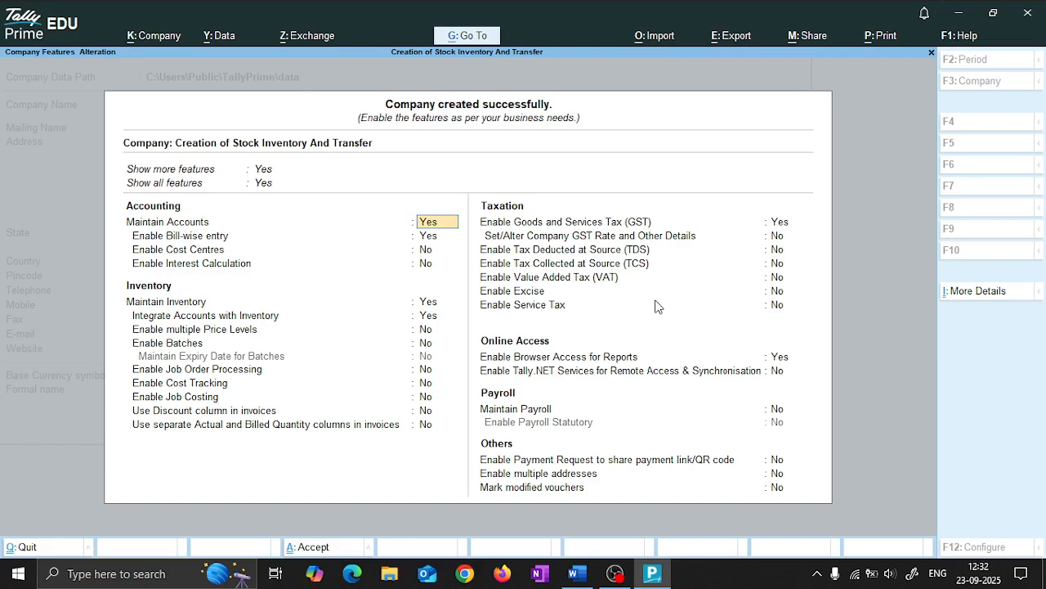
Disable Goods and Services Tax (GST) in the company features and save the feature settings.
key(Return)
key(Return)
key(Return)
key(Return)
key(Return)
key(Return)
key(Return)
key(Return)
key(Return)
key(Return)
key(Return)
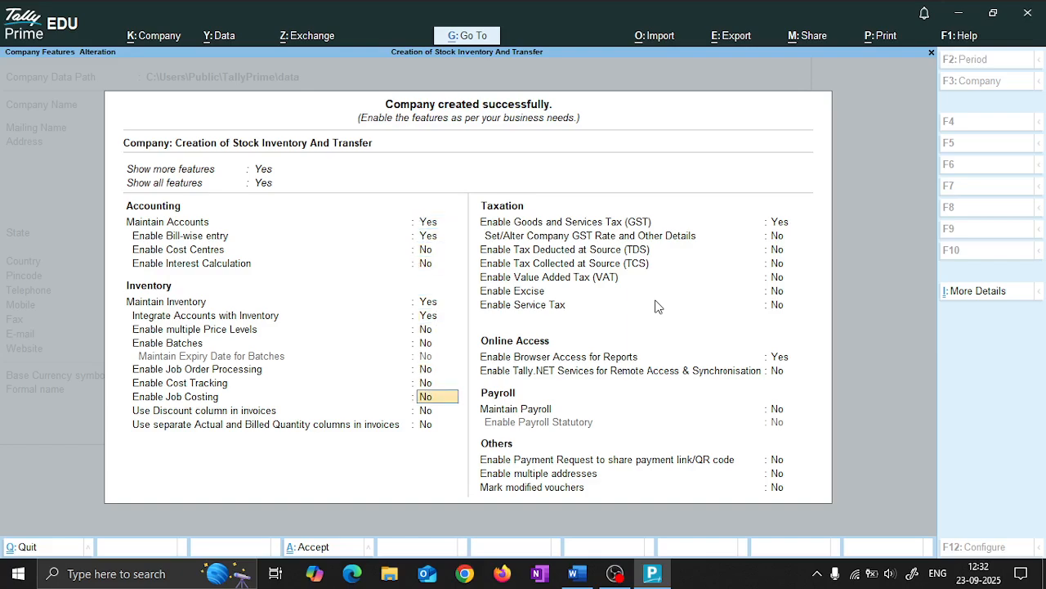
key(Return)
key(Return)
text(n)
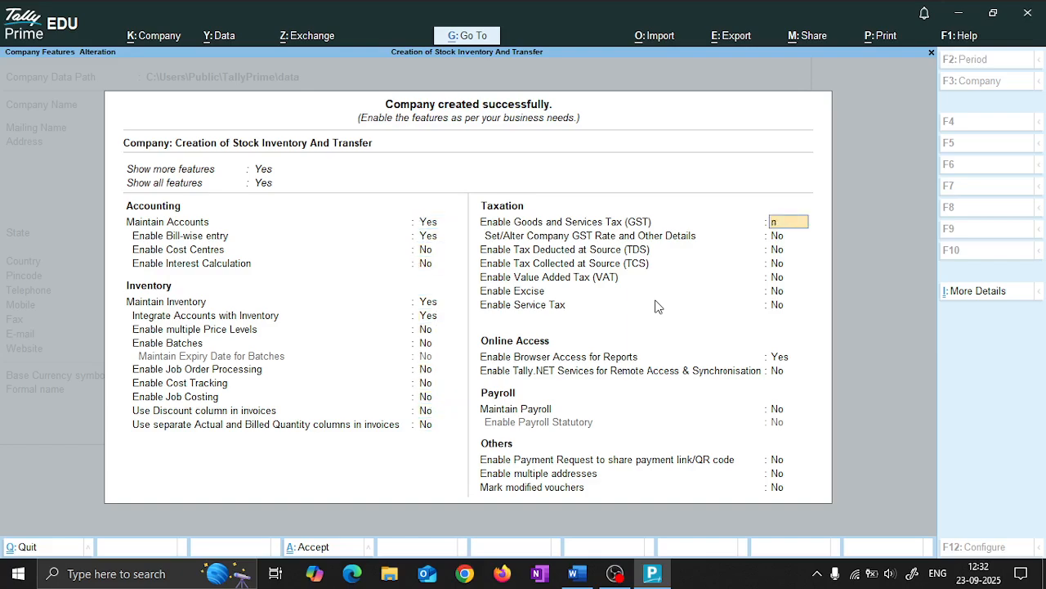
key(Return)
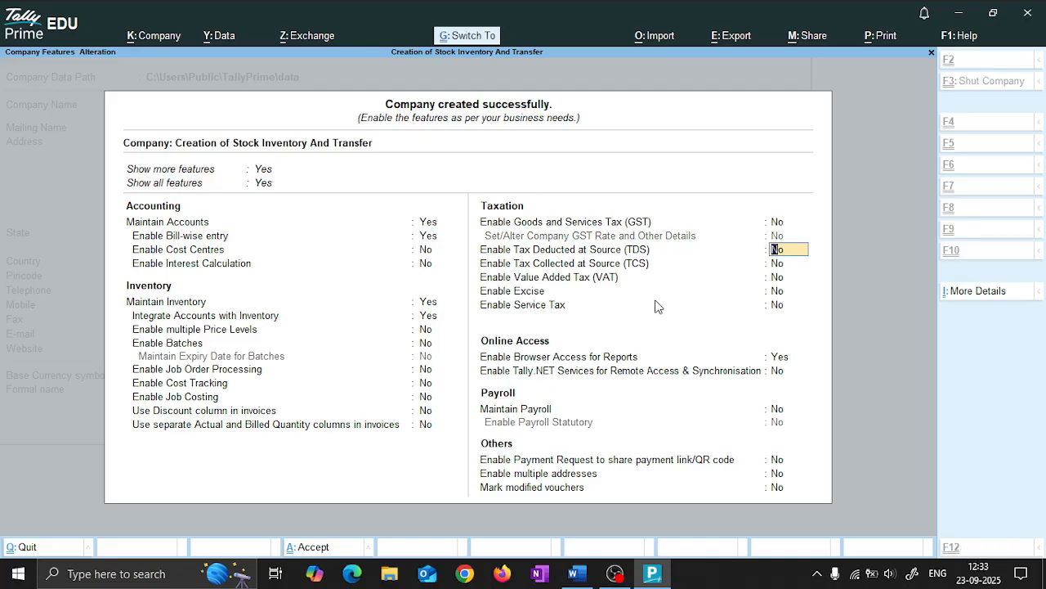
key(ctrl+a)
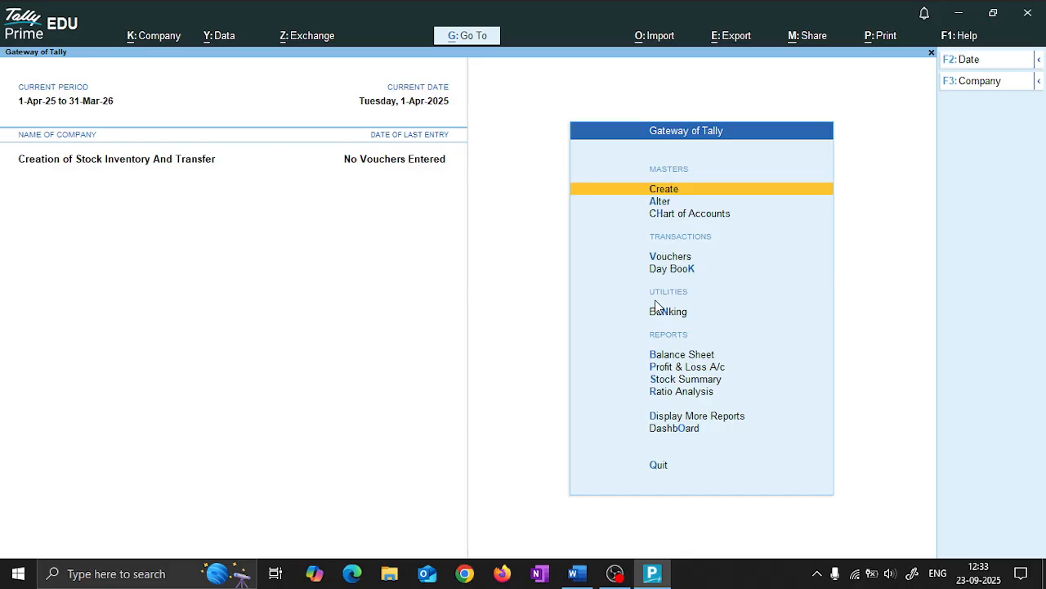
Open multi-ledger alteration for all items from the ledgers' Chart of Accounts.
key(Down)
key(Down)
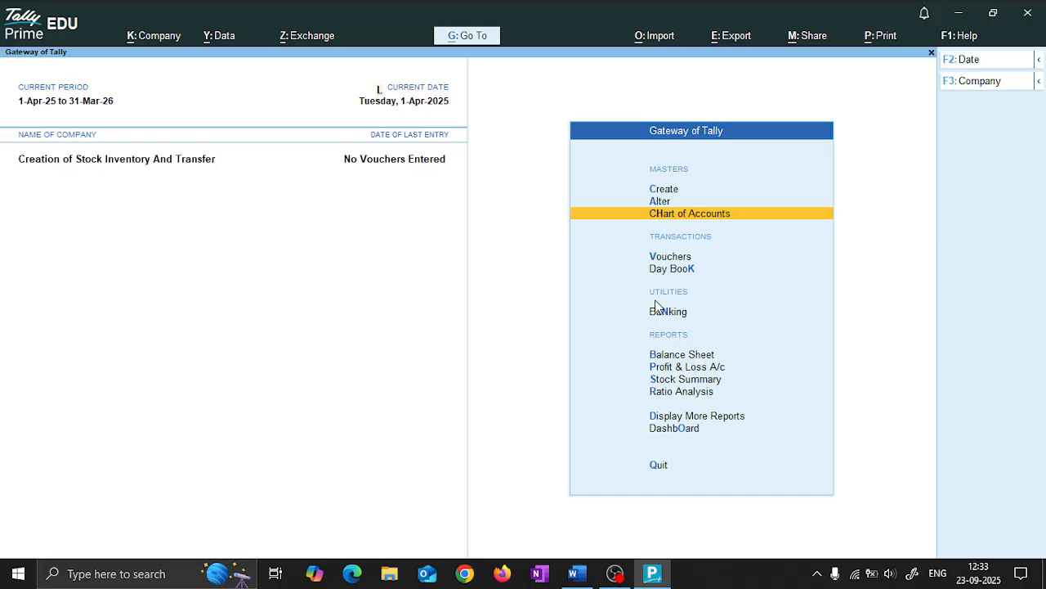
key(Return)
key(Return)
key(alt+h)
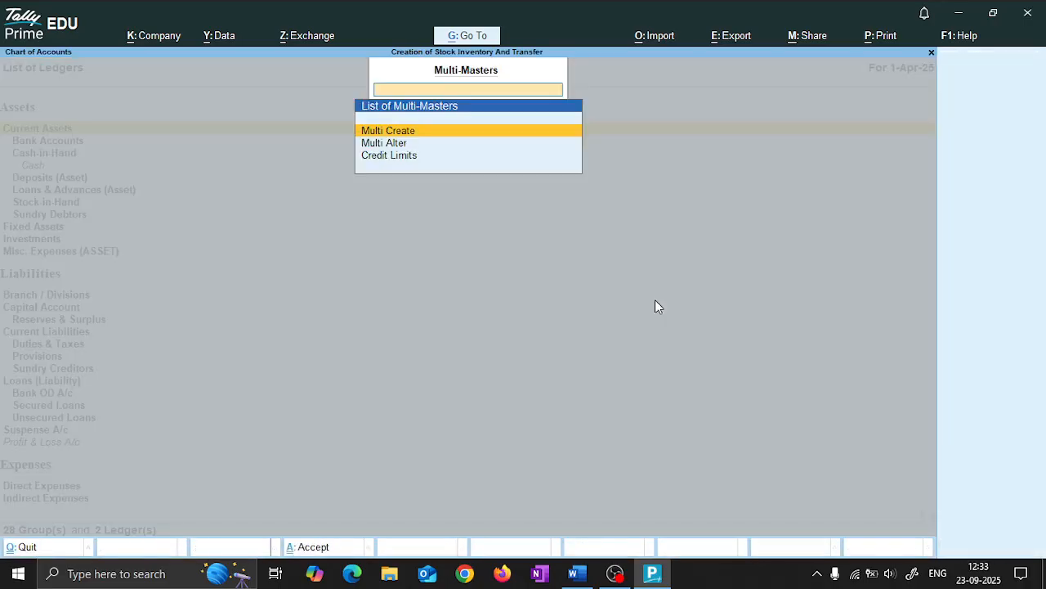
key(Down)
key(Return)
key(Return)
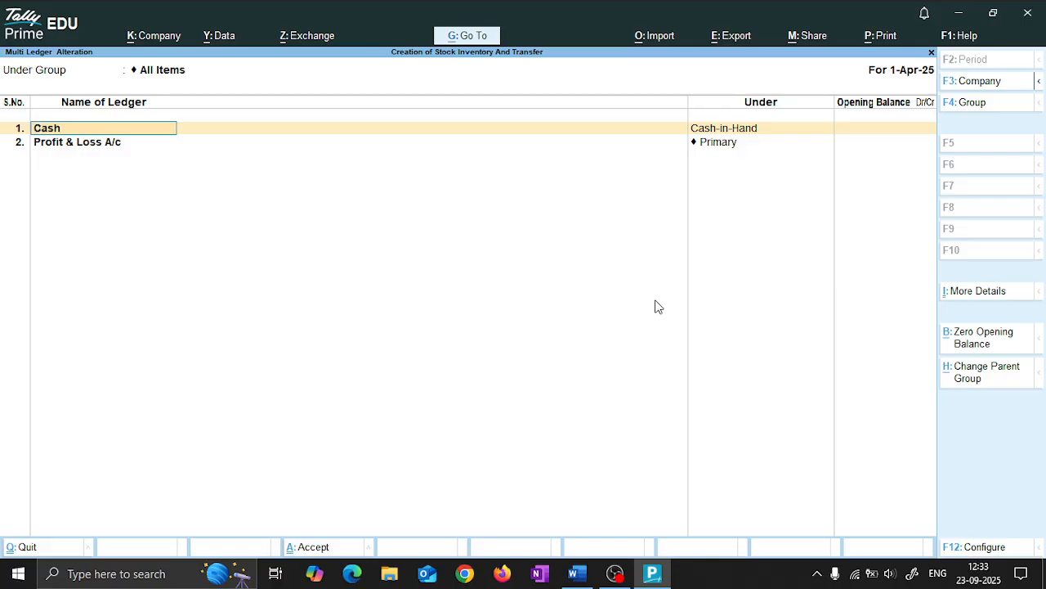
Set the Cash ledger's opening balance to 21,450 Dr, as listed in the Word document.
key(Return)
key(Return)
key(alt+Tab)
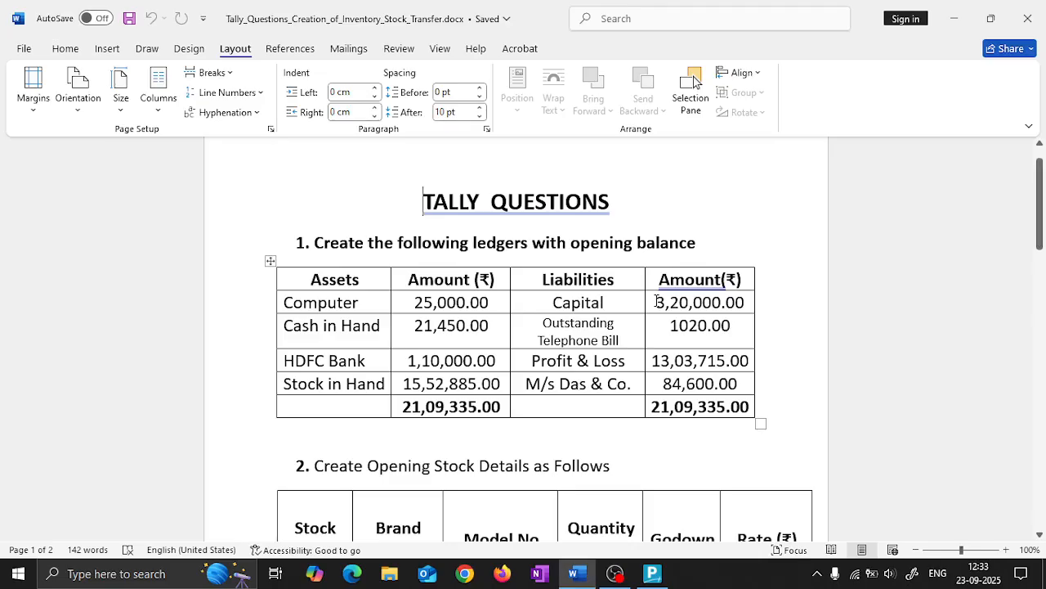
key(alt+Tab)
text(21450)
key(Return)
key(Return)
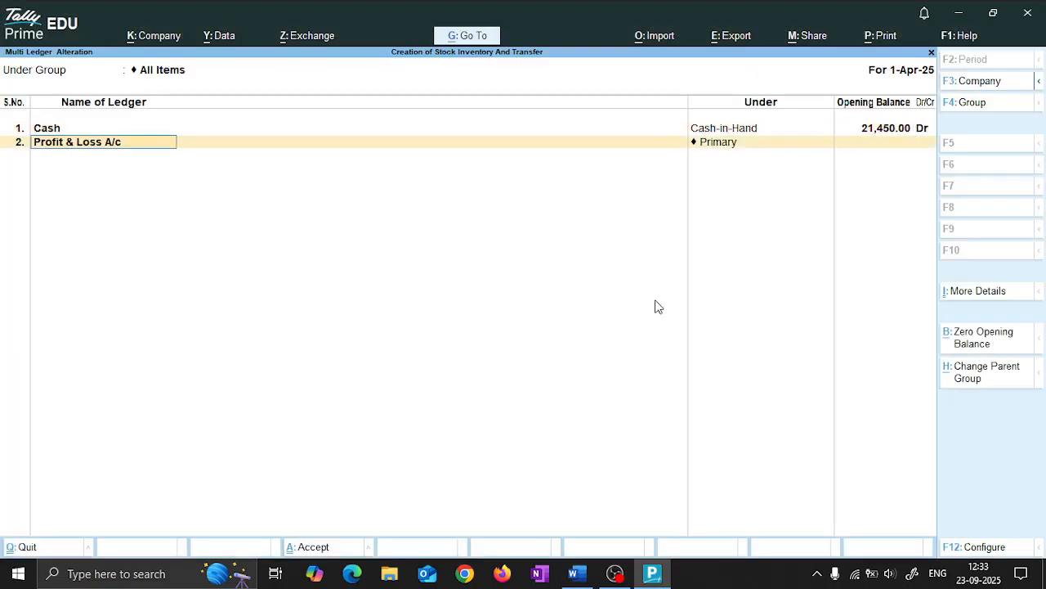
Set the Profit & Loss A/c opening balance to 13,03,715 Cr, checking the amount against the Word document.
key(Return)
key(alt+Tab)
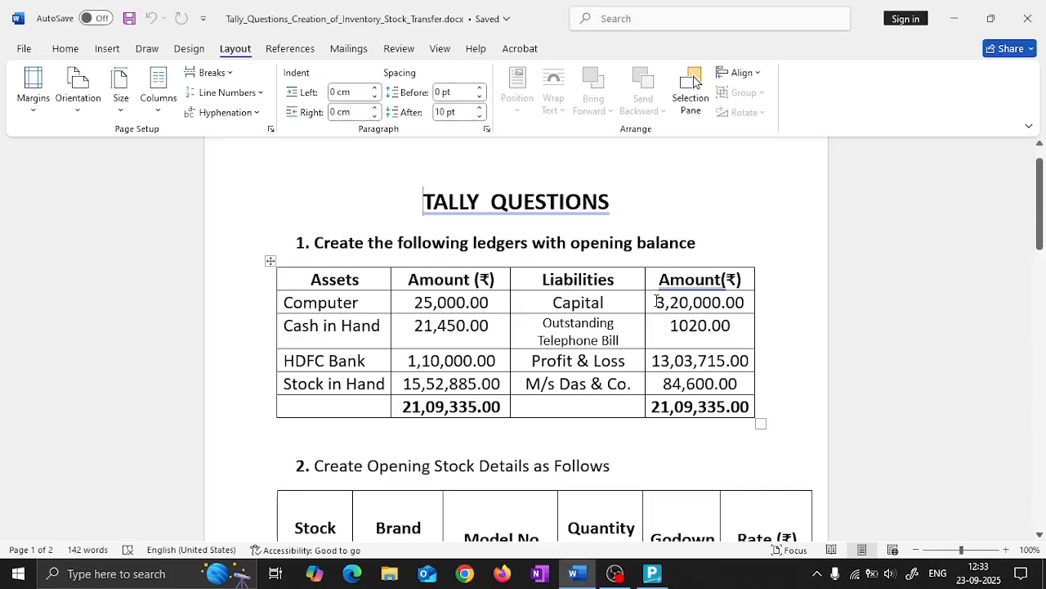
key(alt+Tab)
text(13,03,715)
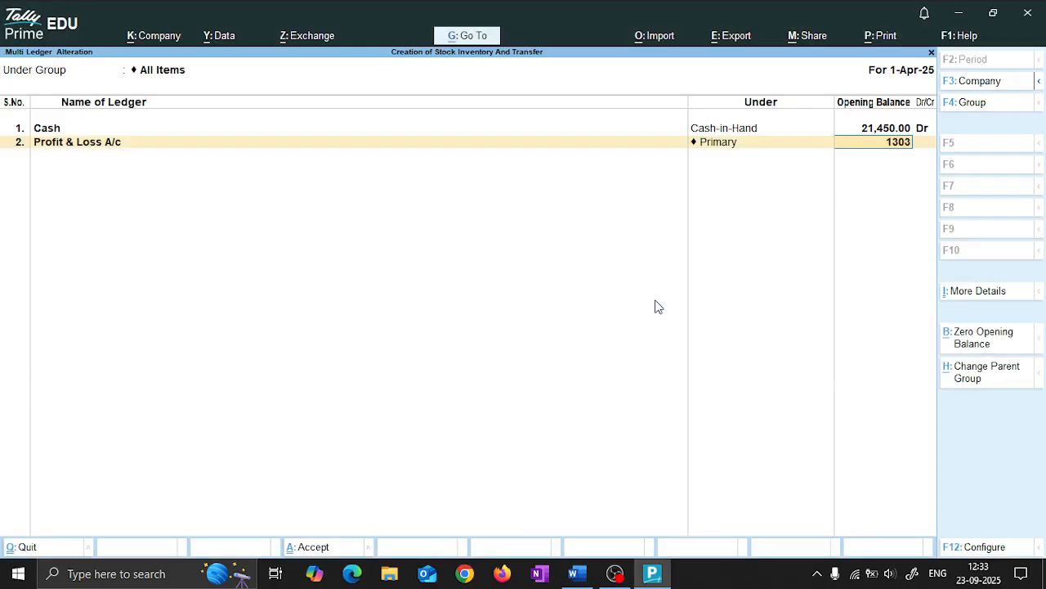
key(alt+Tab)
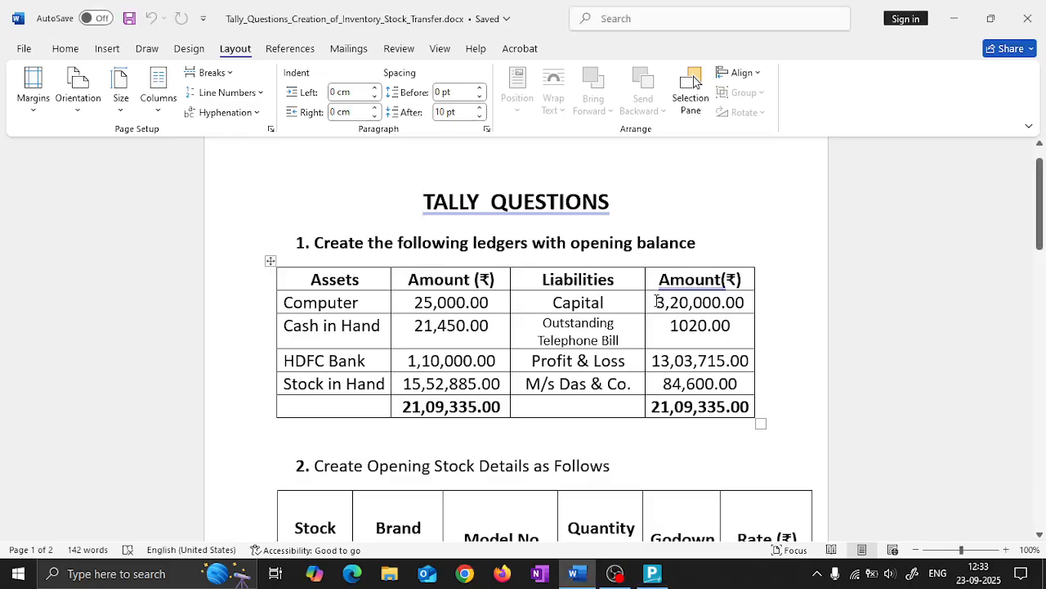
key(alt+Tab)
key(Return)
key(Return)
Add a Computer ledger under Fixed Assets with an opening balance of 25,000 Dr.
key(alt+Tab)
key(alt+Tab)
text(CV)
key(BackSpace)
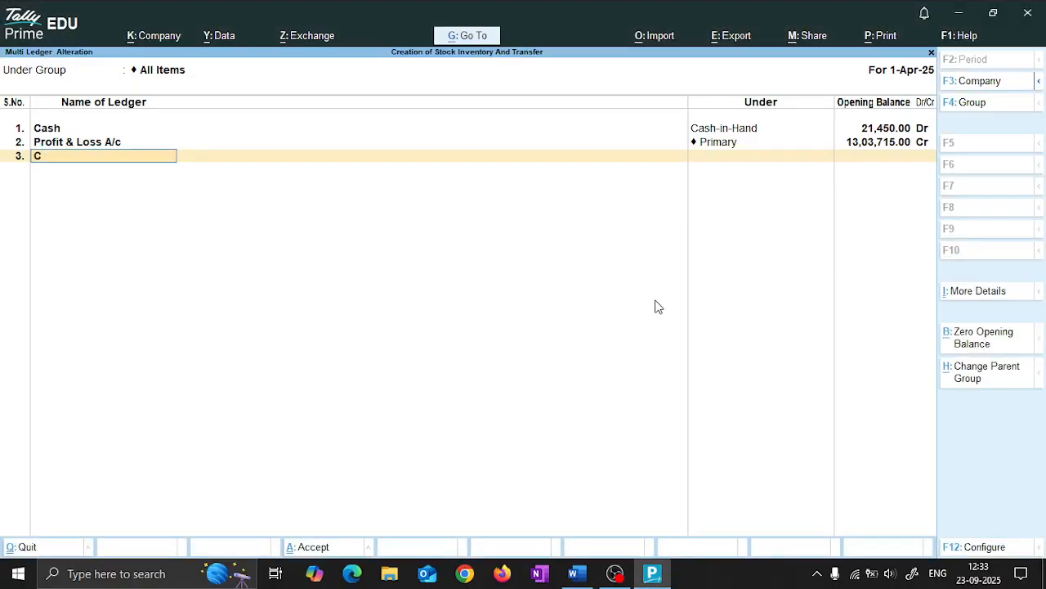
text(omputer)
key(Return)
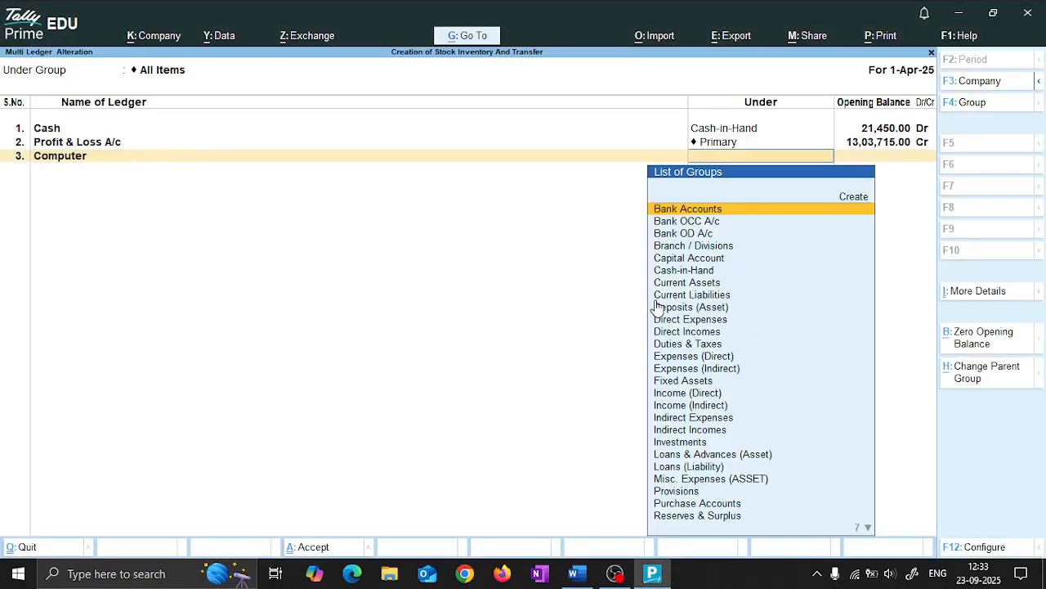
text(fix)
key(Return)
key(alt+Tab)
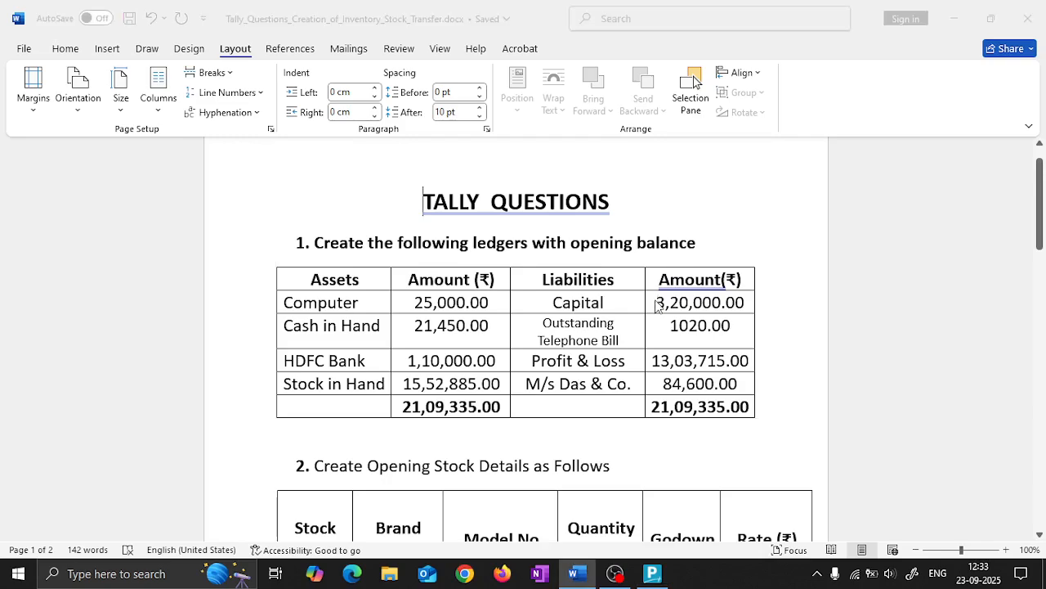
key(alt+Tab)
text(25000)
key(Return)
key(Return)
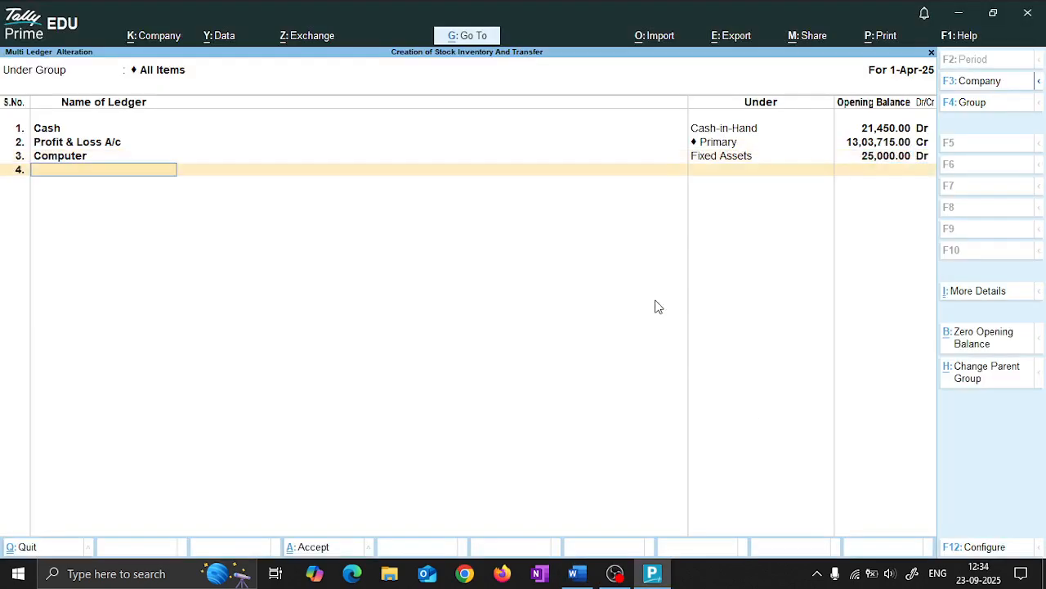
Add an HDFC Bank ledger under Bank Accounts with an opening balance of 1,10,000 Dr, as listed in the Word document.
key(alt+Tab)
key(alt+Tab)
key(alt+Tab)
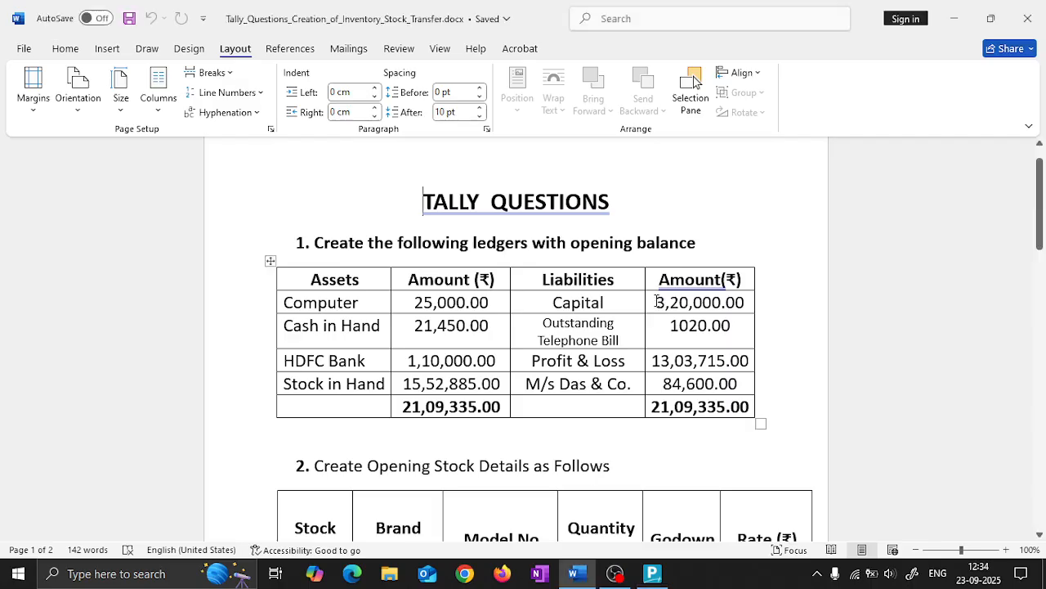
key(alt+Tab)
text(HDFC Bank)
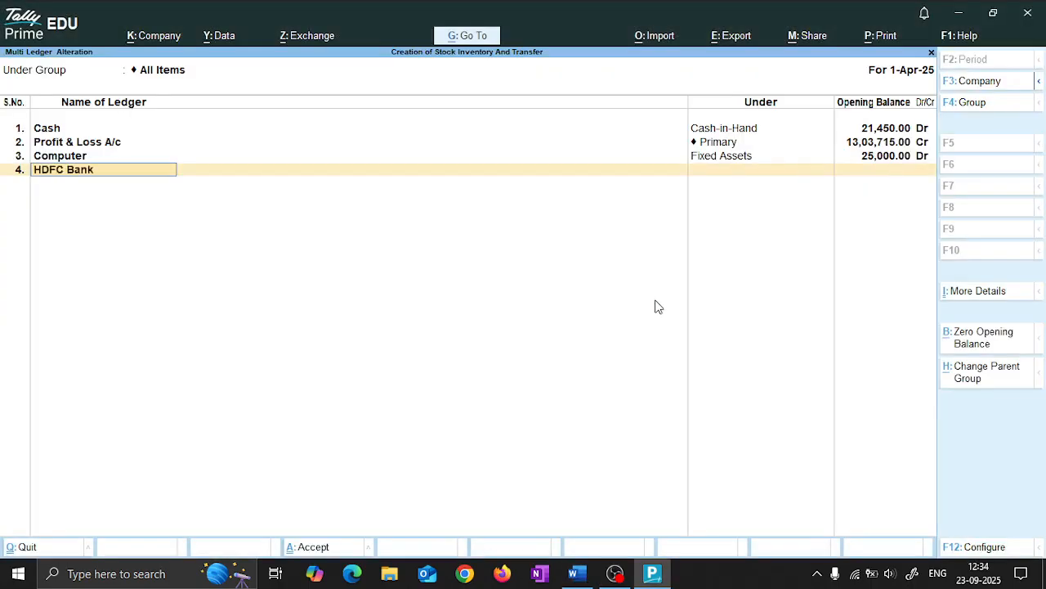
key(Return)
text(bank)
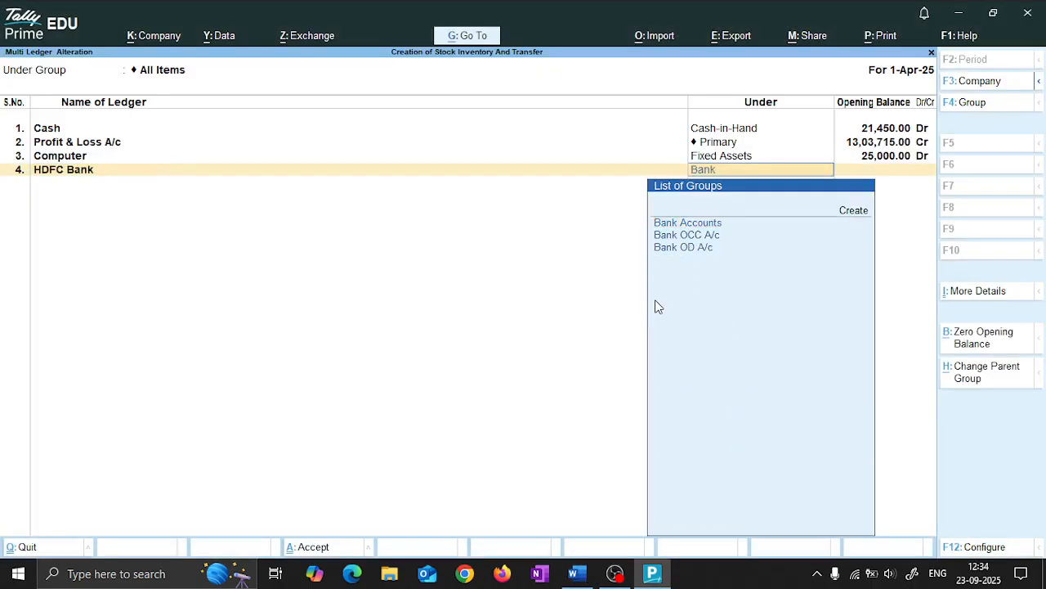
key(Return)
text(1100000)
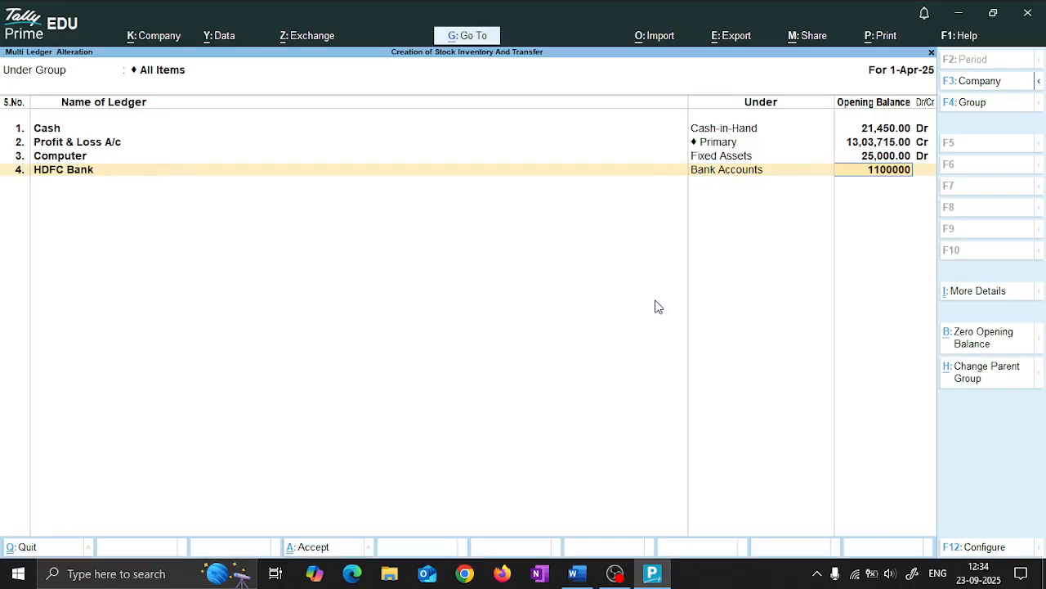
key(BackSpace)
key(Return)
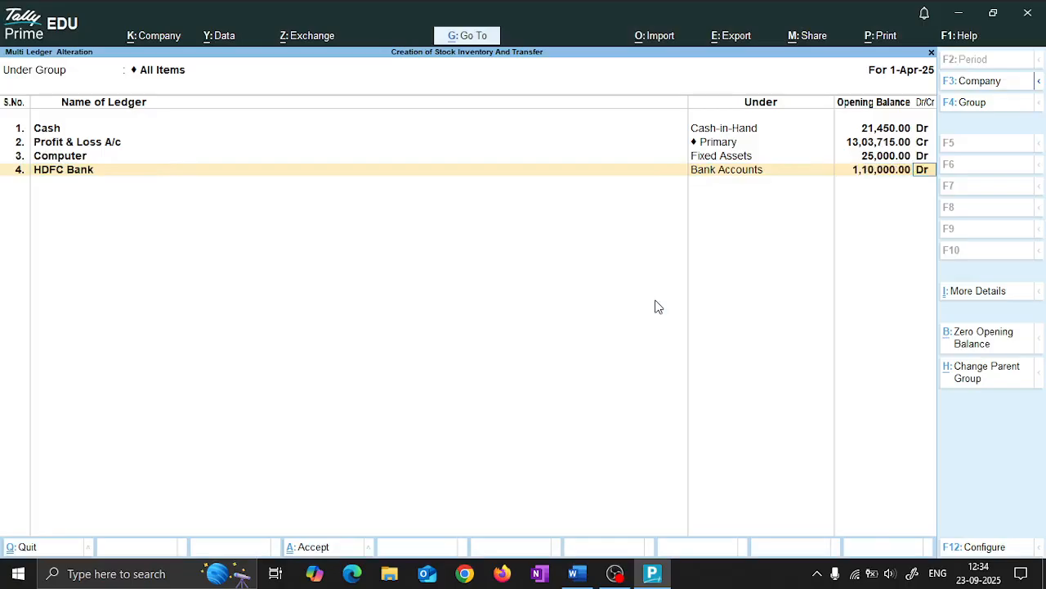
key(Return)
Add a Capital ledger under Capital Account with an opening balance of 3,20,000 Cr, checking the details against the Word document.
key(alt+Tab)
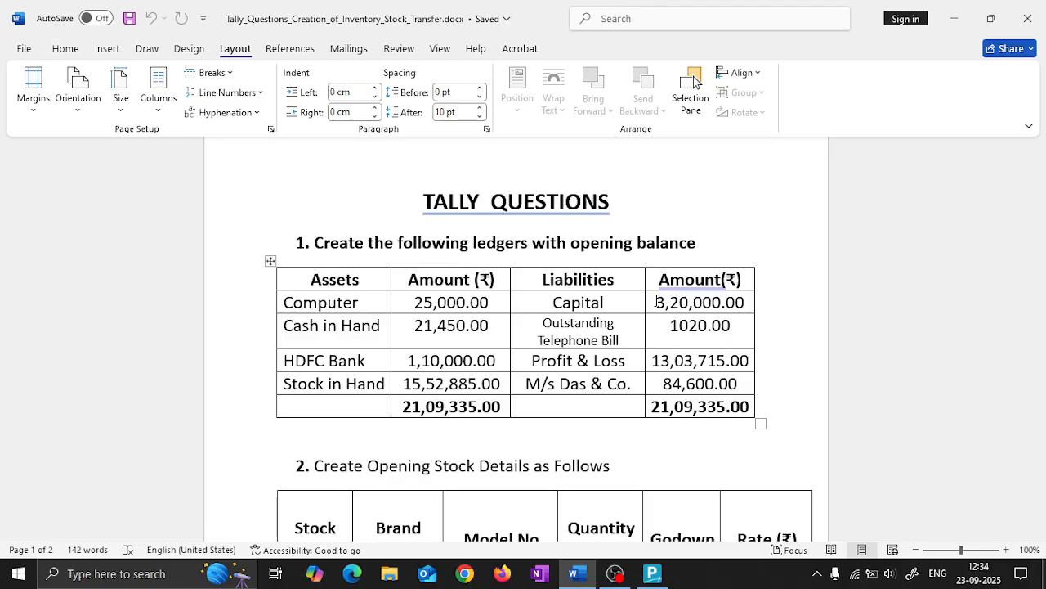
key(alt+Tab)
text(Capital)
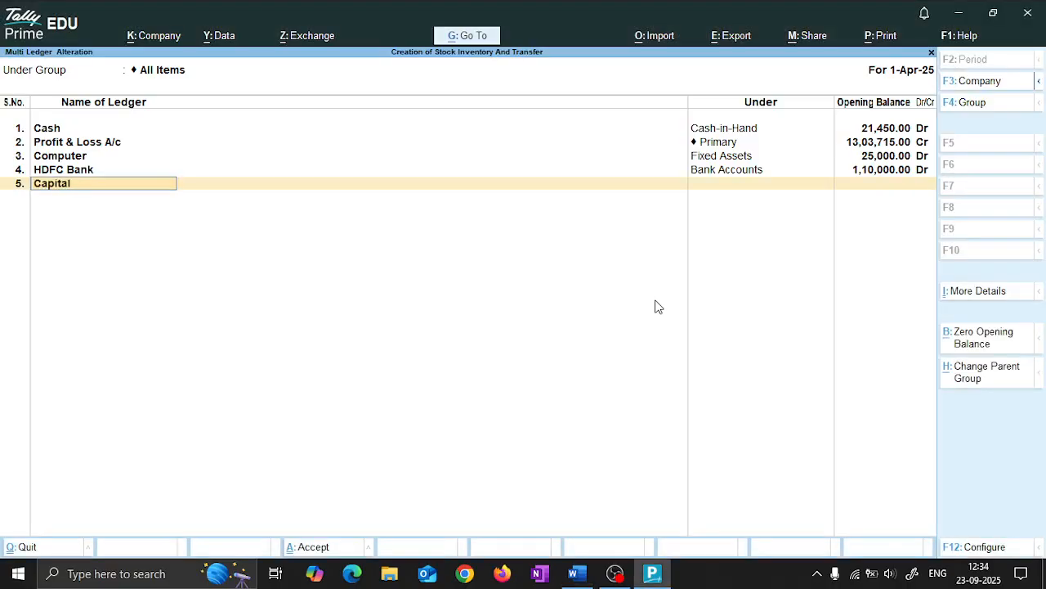
key(Return)
text(Ca)
key(Down)
key(Return)
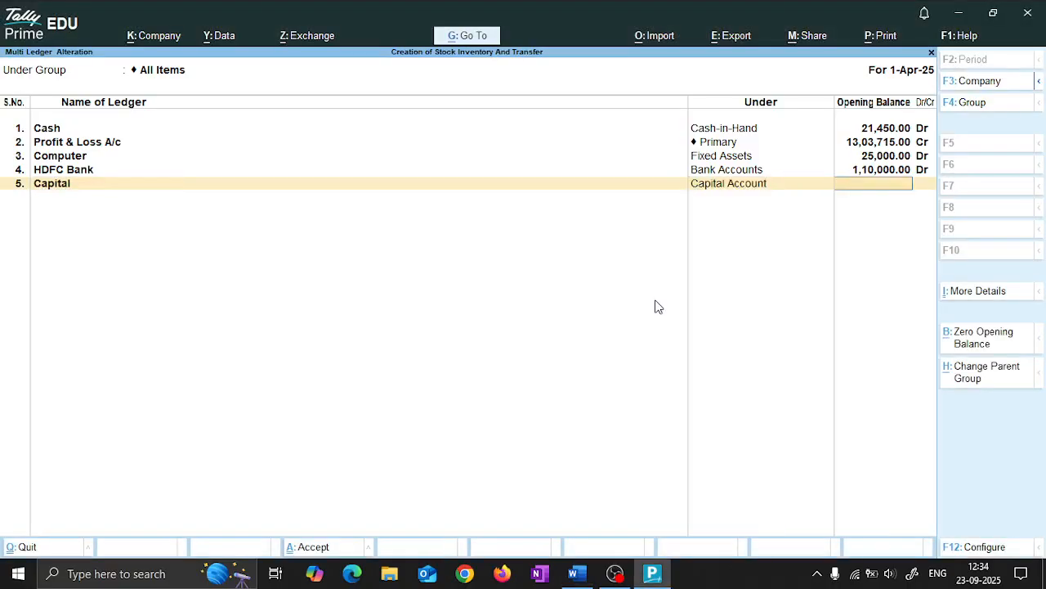
text(320000)
key(Return)
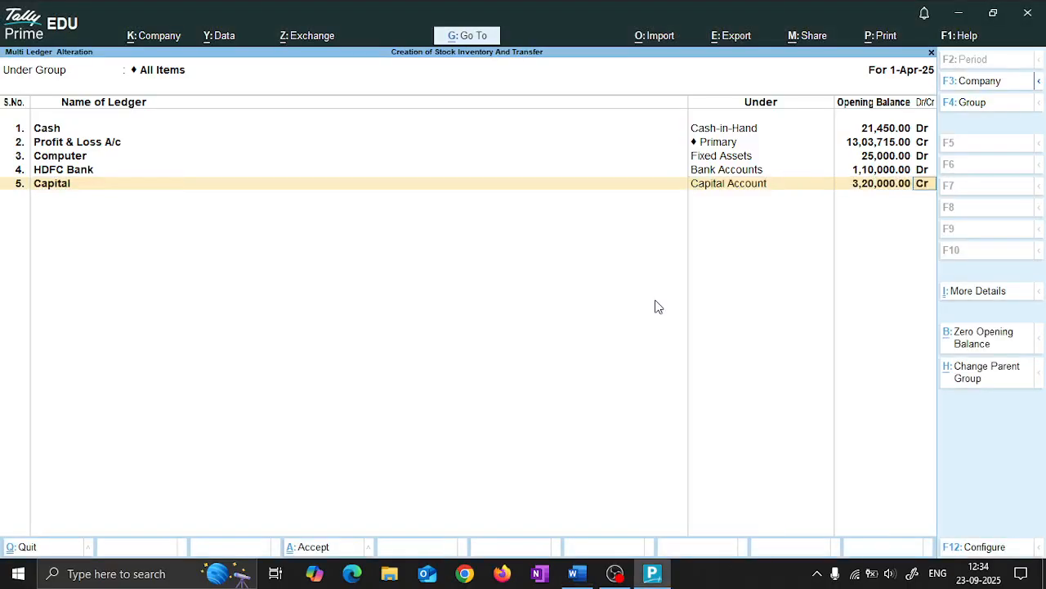
key(Return)
Add an Outstanding Telephone Bill ledger under Current Liabilities with an opening balance of 1,020 Cr from the Word document.
key(alt+Tab)
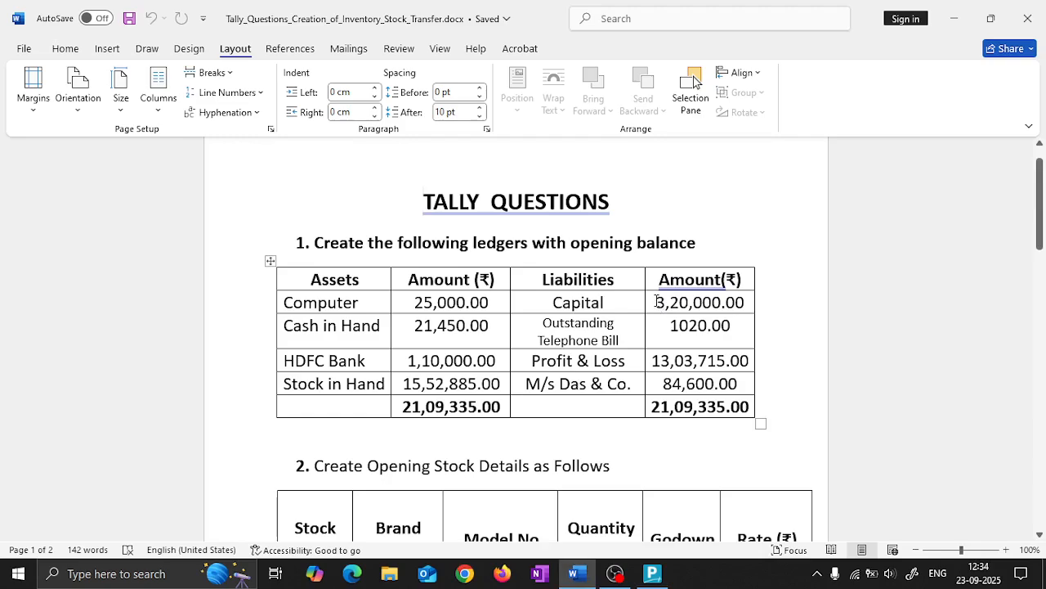
key(alt+Tab)
text(Outsta)
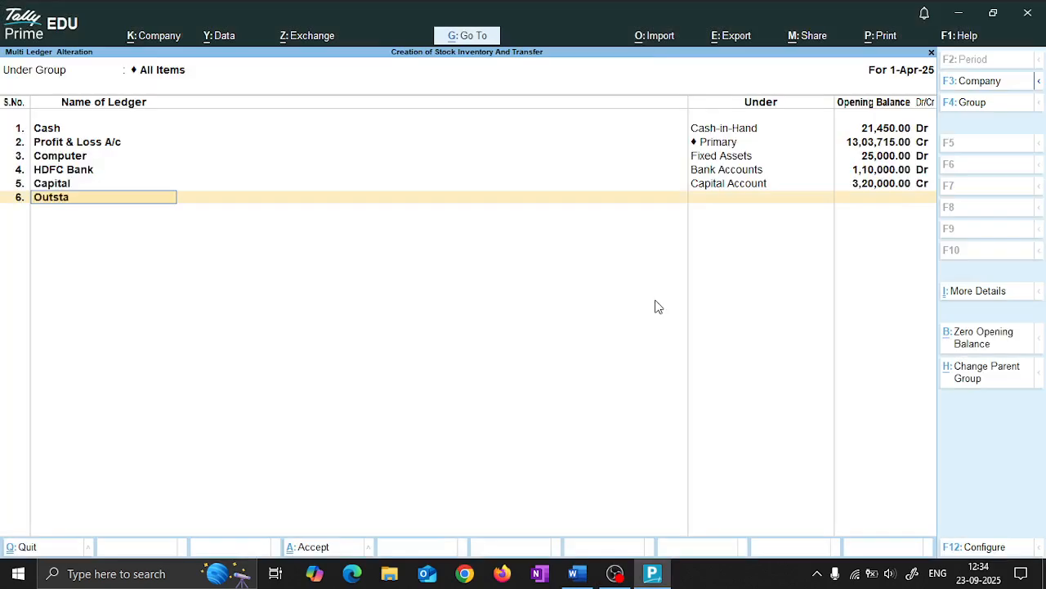
text(nding Telephone Bill)
key(Return)
text(Curr)
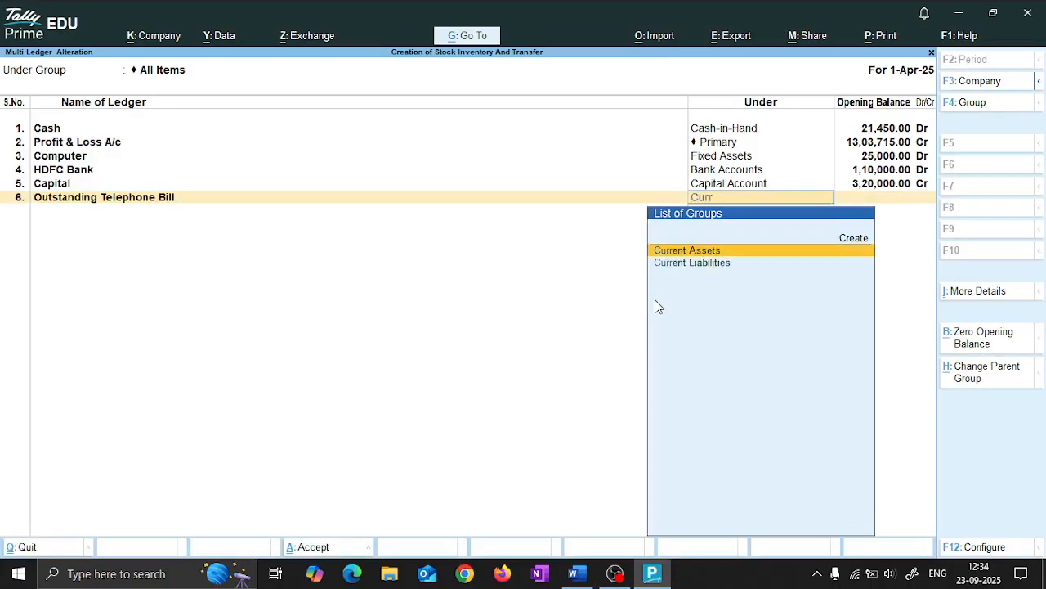
key(Down)
key(Return)
text(1)
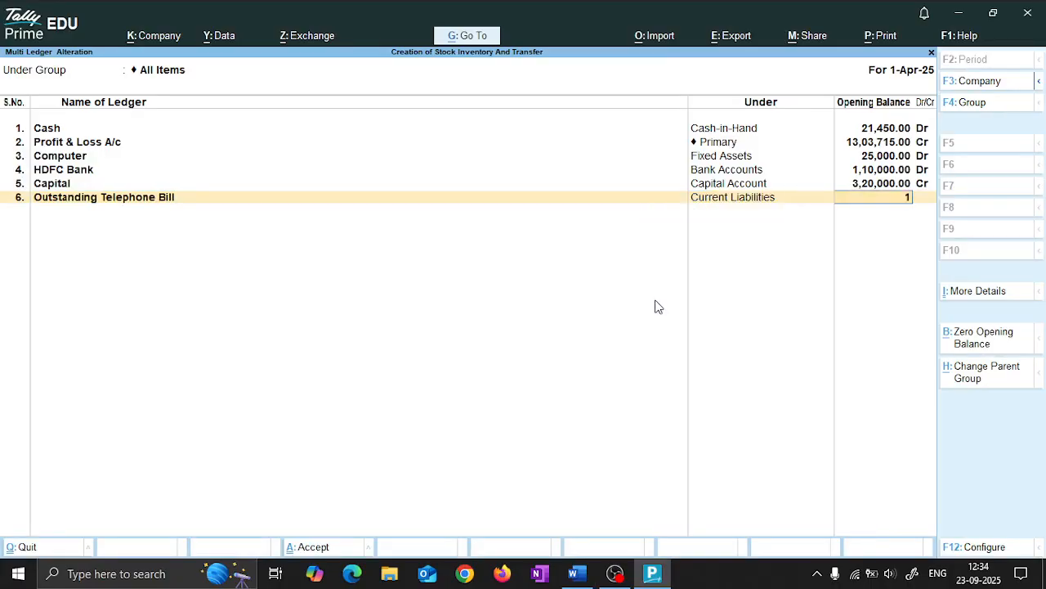
text(020)
key(Return)
Add an M/s Das & Co. ledger under Sundry Creditors with an opening balance of 84,600 Cr from the Word document.
key(alt+Tab)
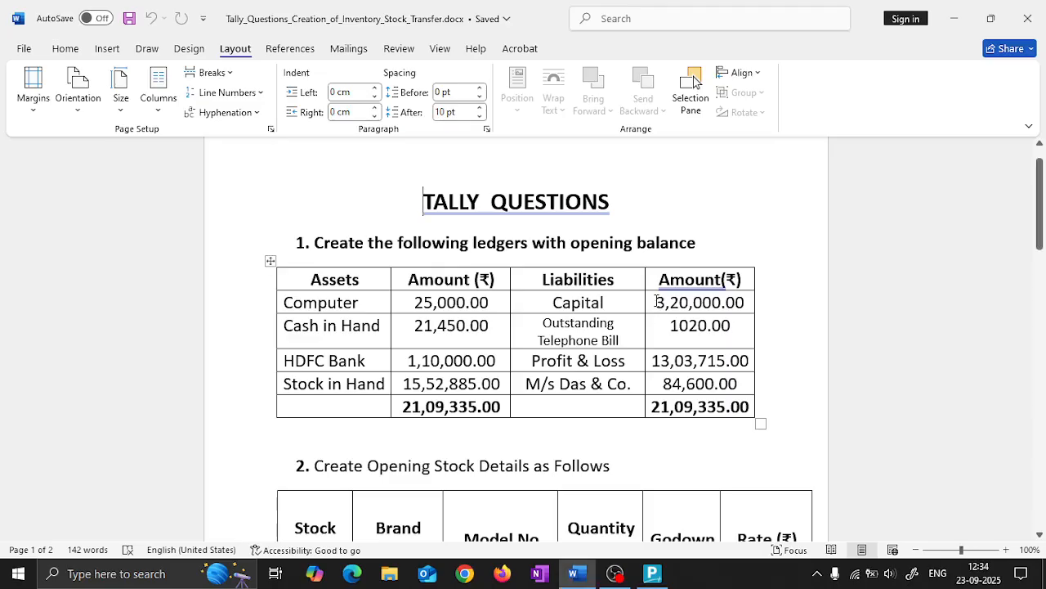
key(alt+Tab)
text(M/s)
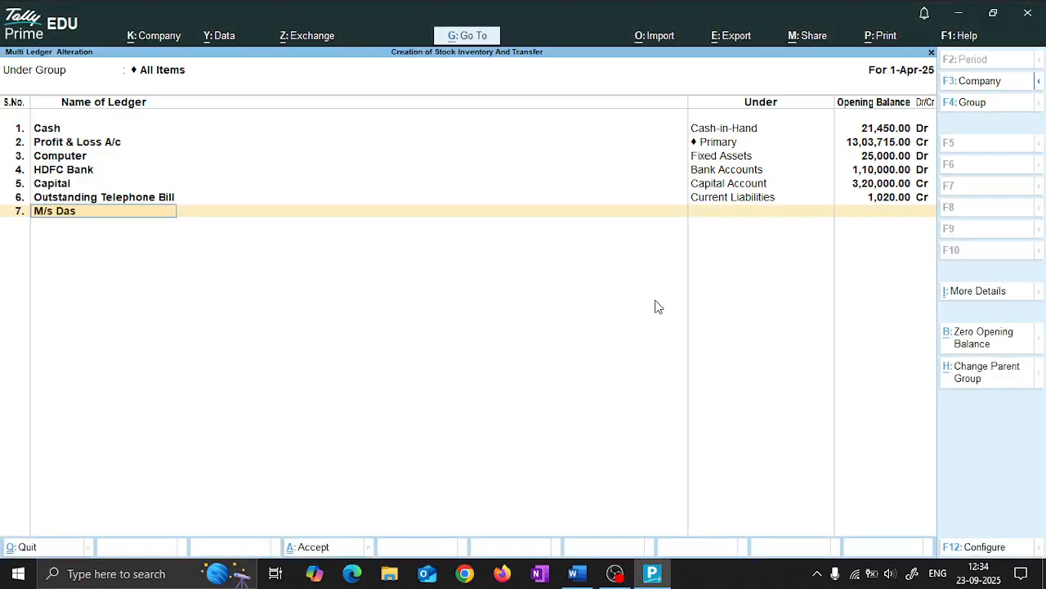
text(& Co.)
key(Return)
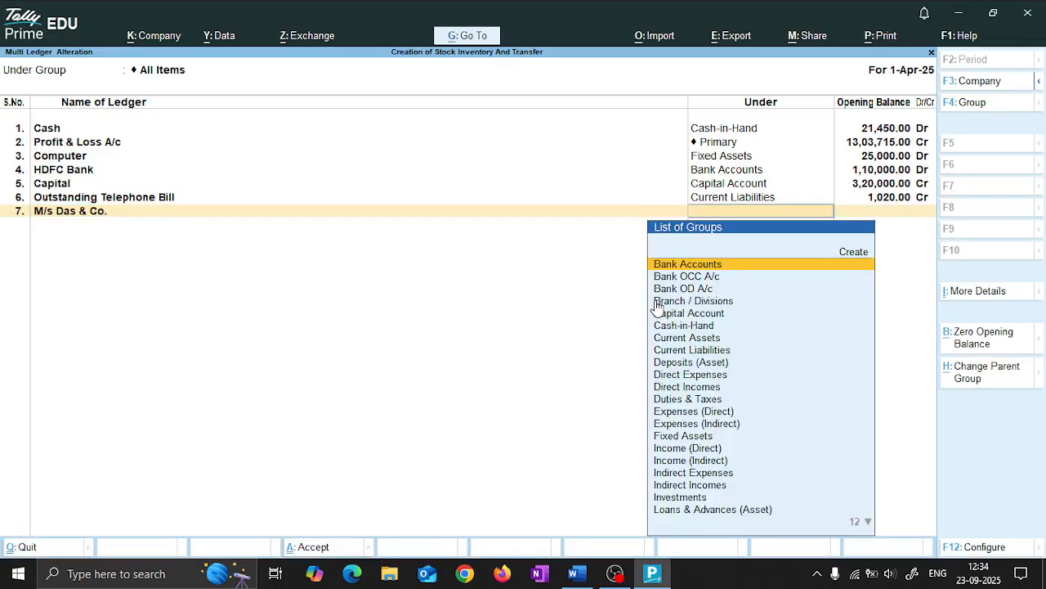
text(Cred)
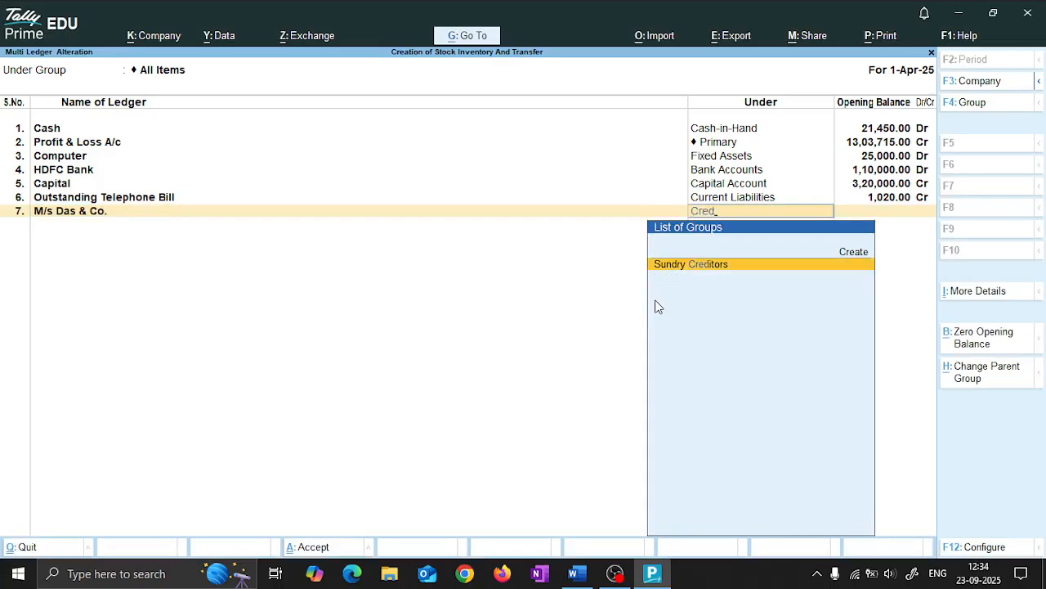
key(alt+Tab)
key(alt+Tab)
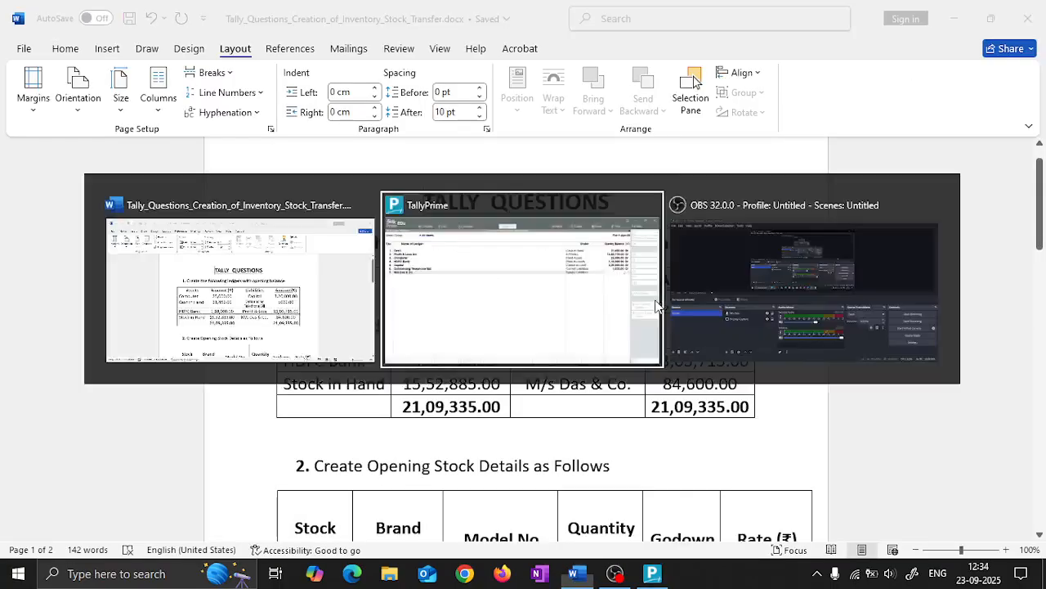
text(84600)
key(Return)
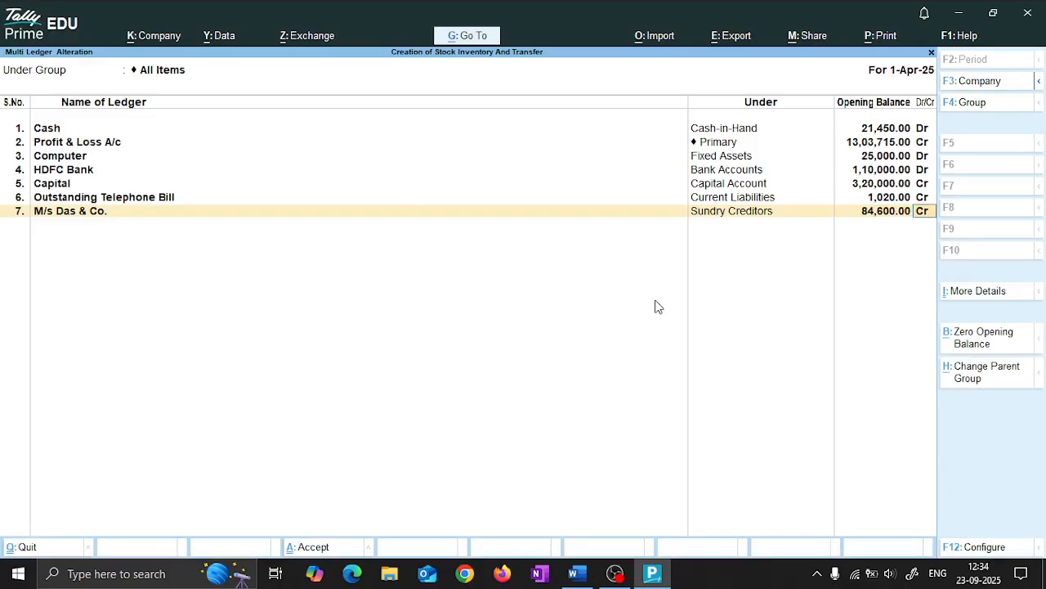
key(Return)
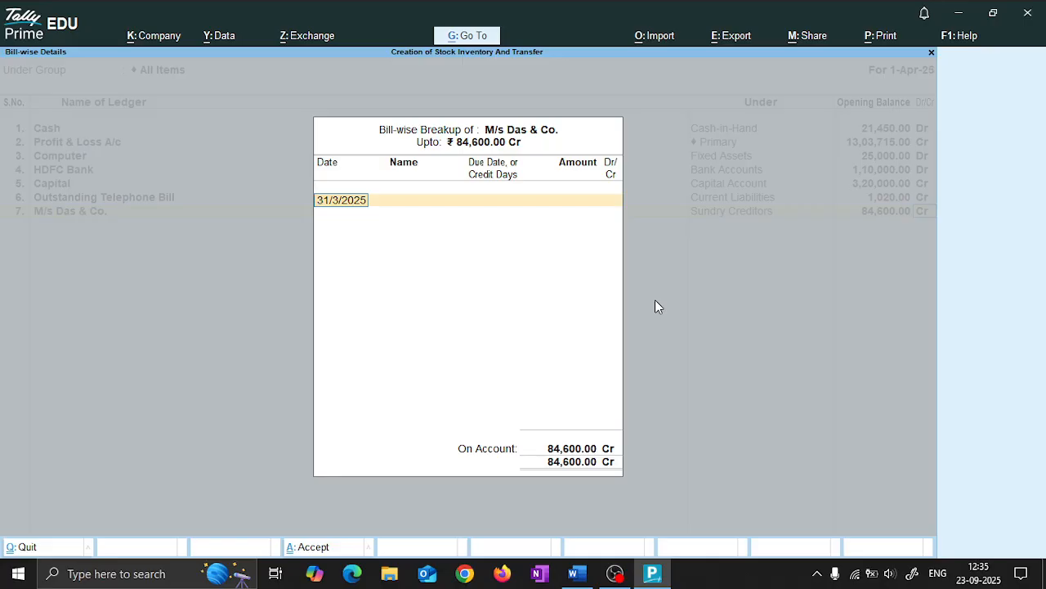
key(BackSpace)
key(Escape)
key(y)
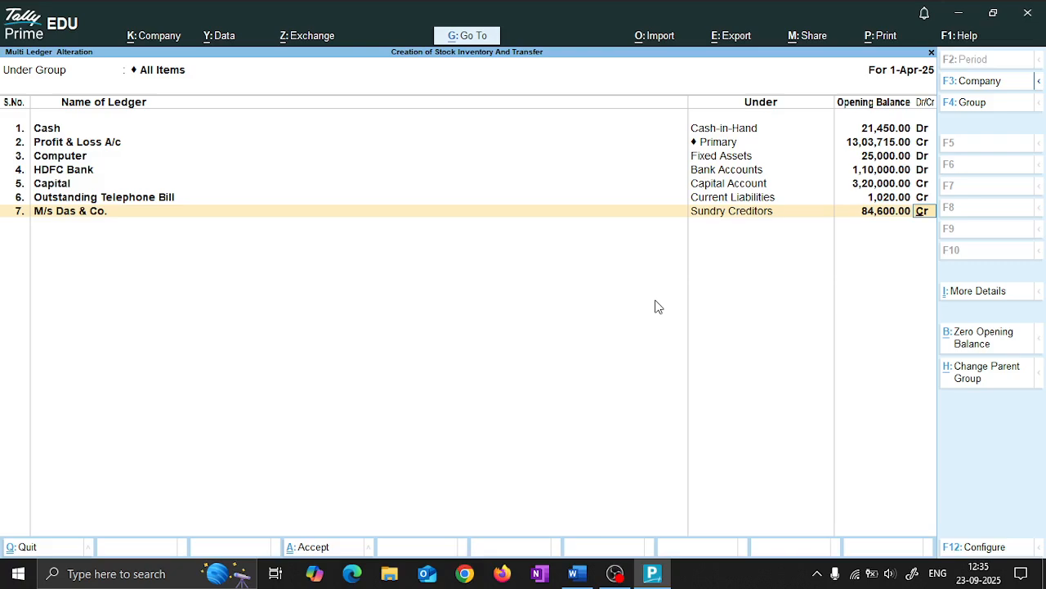
key(Return)
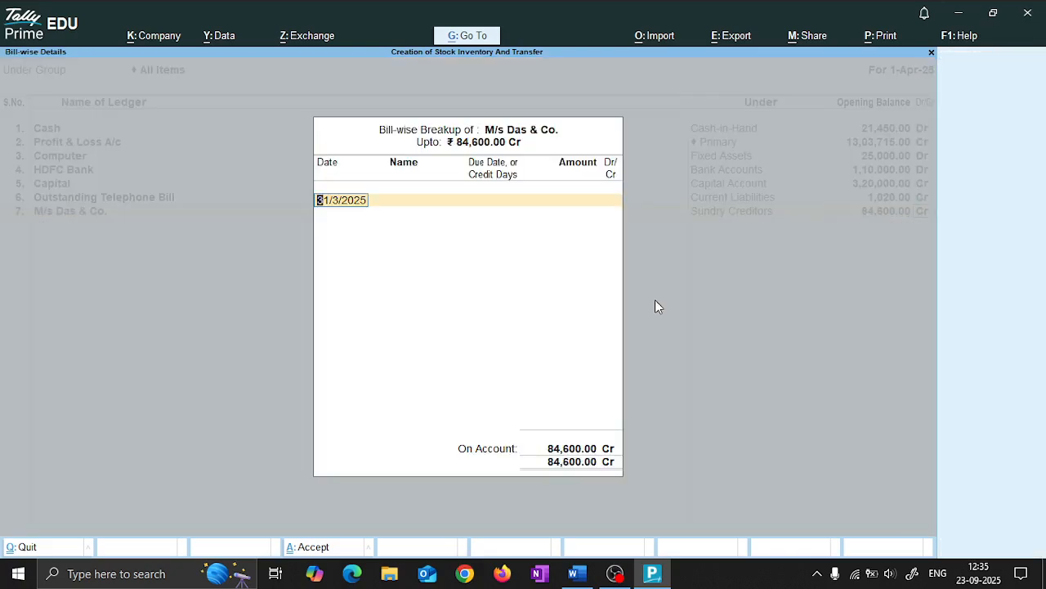
key(Escape)
key(BackSpace)
key(BackSpace)
key(BackSpace)
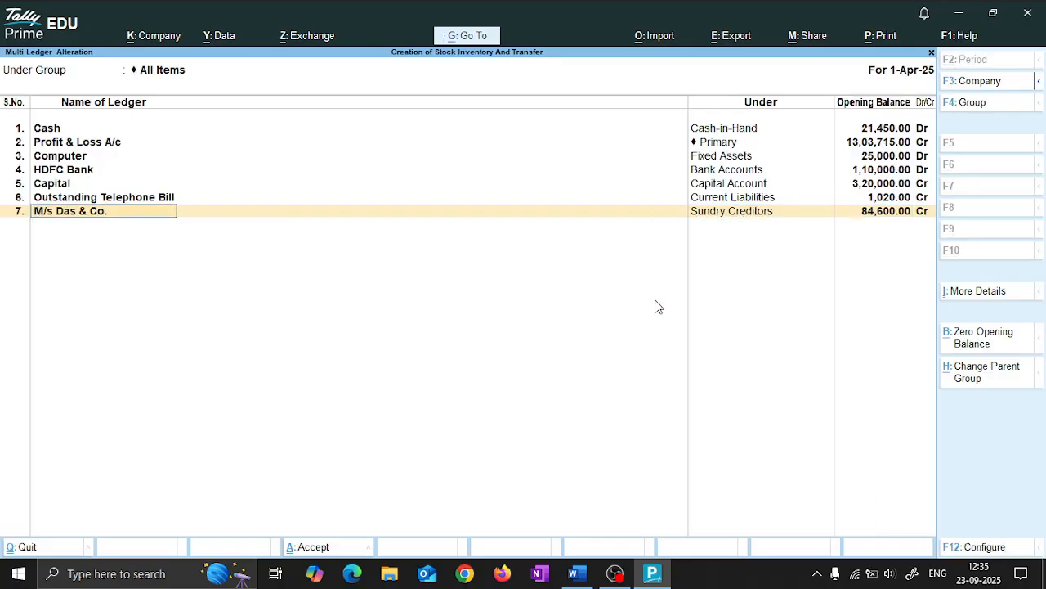
key(Return)
key(Return)
key(Return)
key(Return)
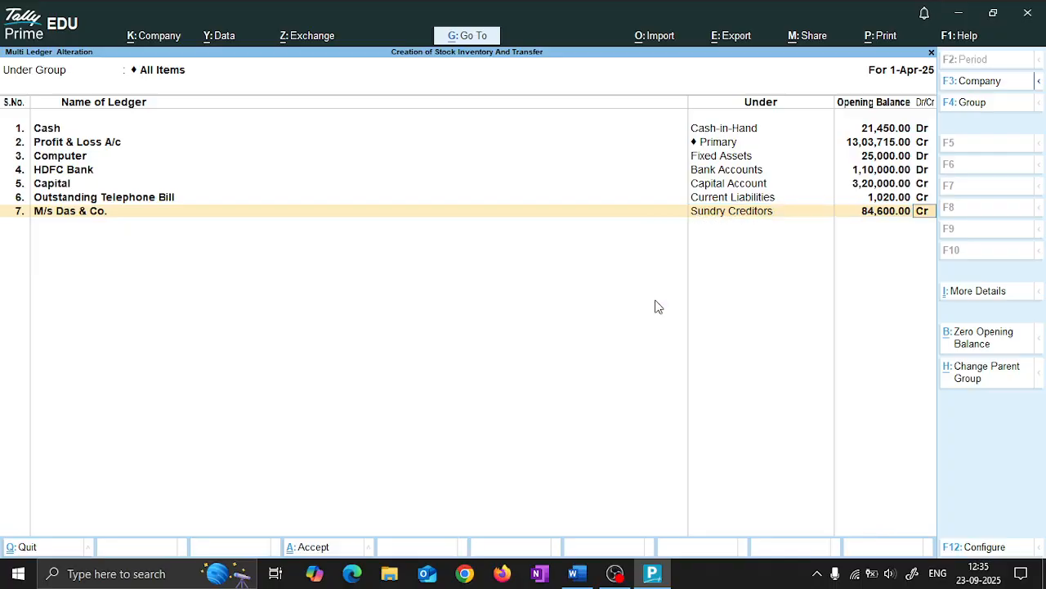
Save the ledger entries, leaving the M/s Das & Co. balance without a bill-wise breakup, and return to the Gateway of Tally.
key(Return)
key(Return)
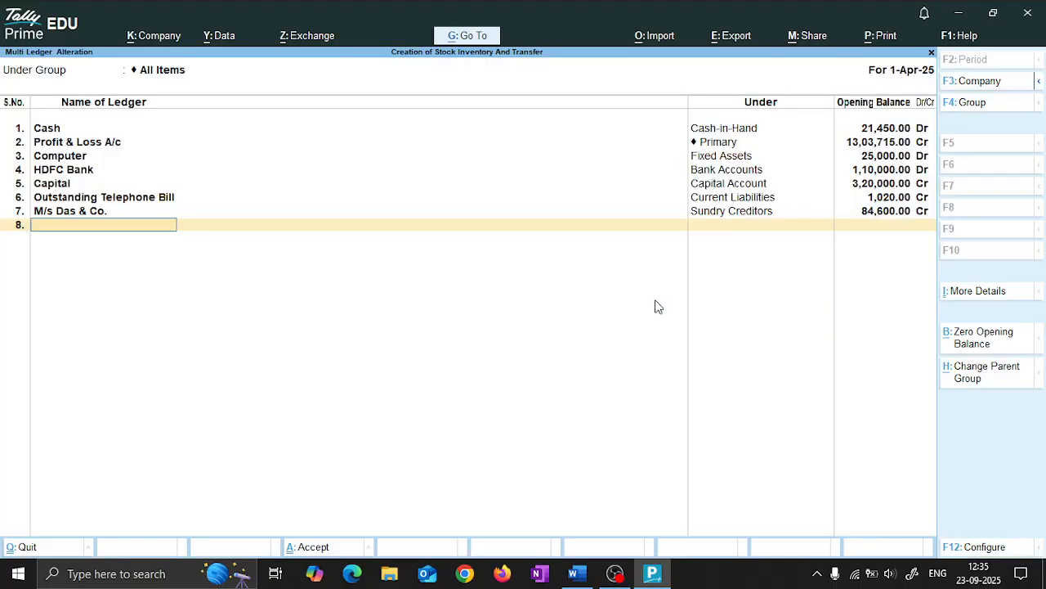
key(Return)
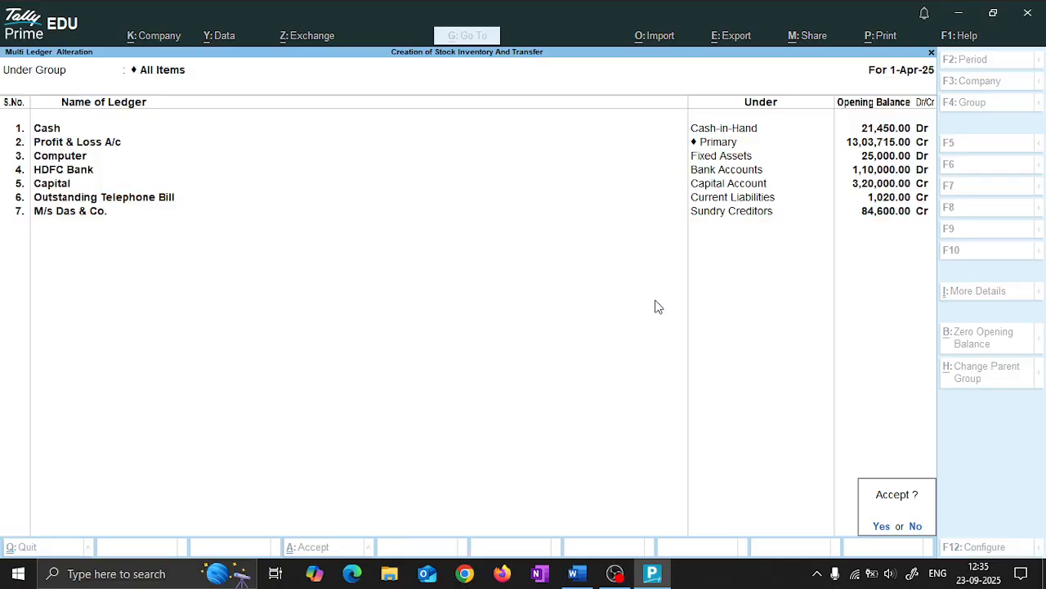
key(Return)
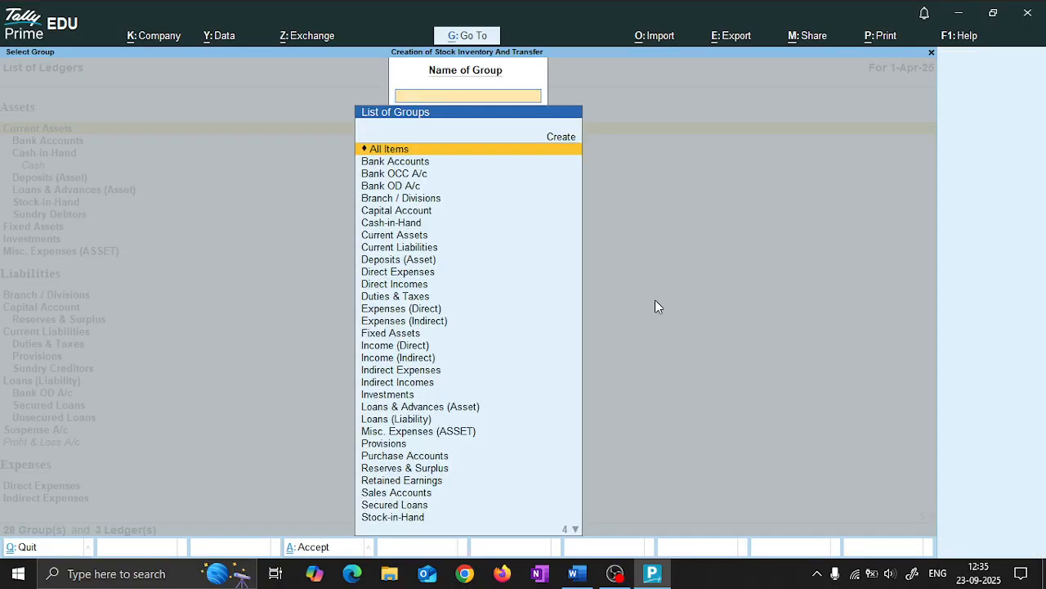
key(Escape)
key(Escape)
key(Escape)
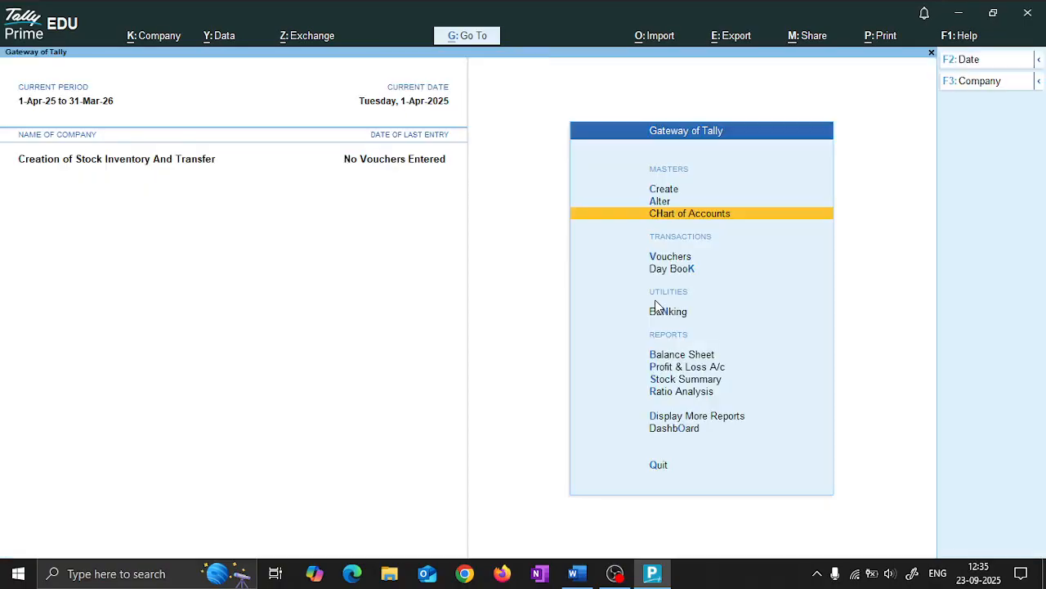
Switch to the Word question sheet and extend the opening stock table's first column header to "Stock Type (Group)".
key(alt+Tab)
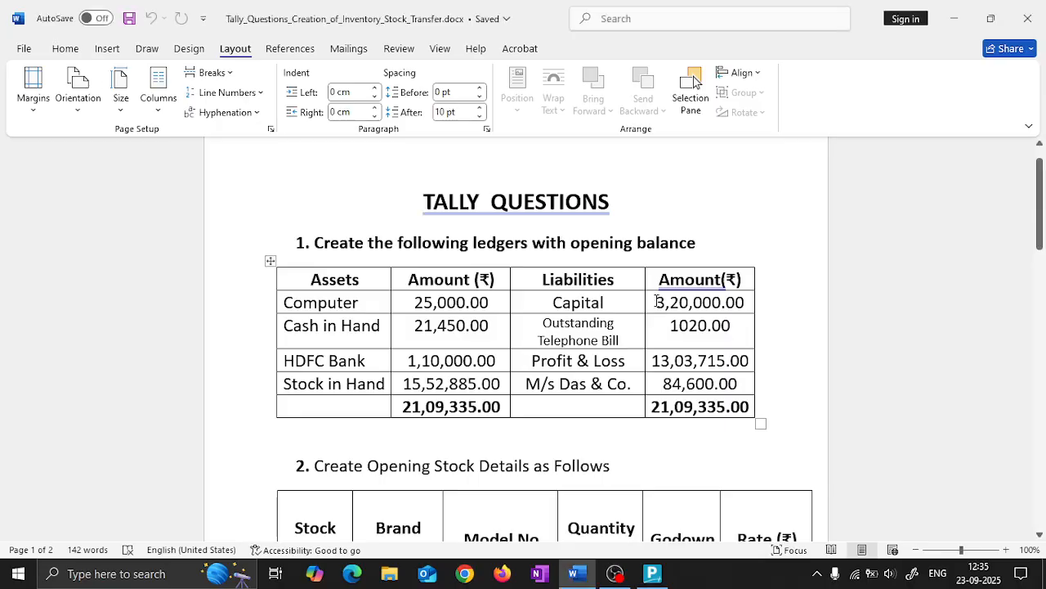
key(Down)
scroll(676, 255, down, 5)
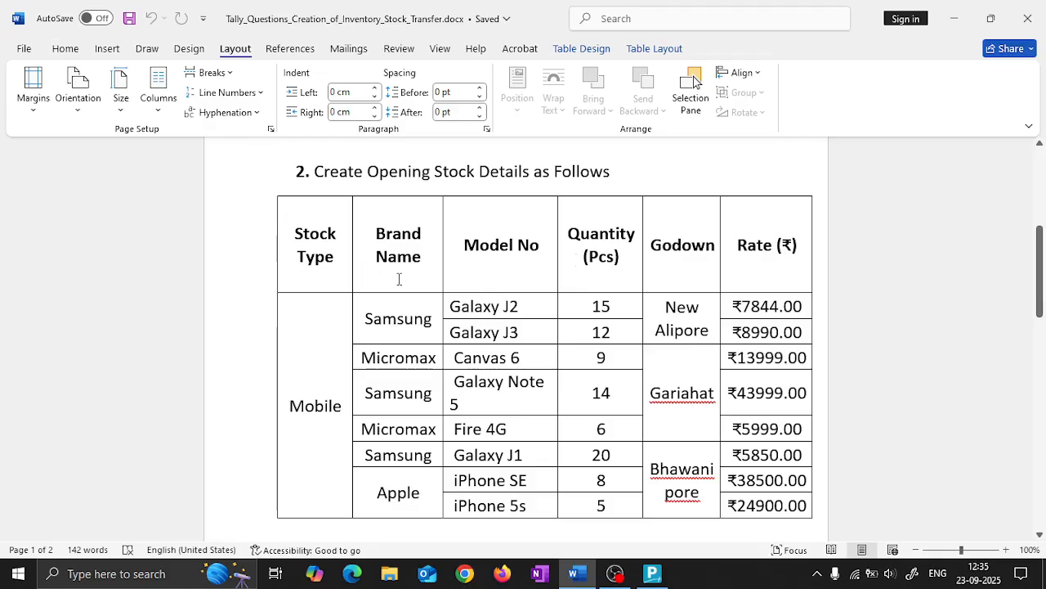
click(331, 278)
click(344, 263)
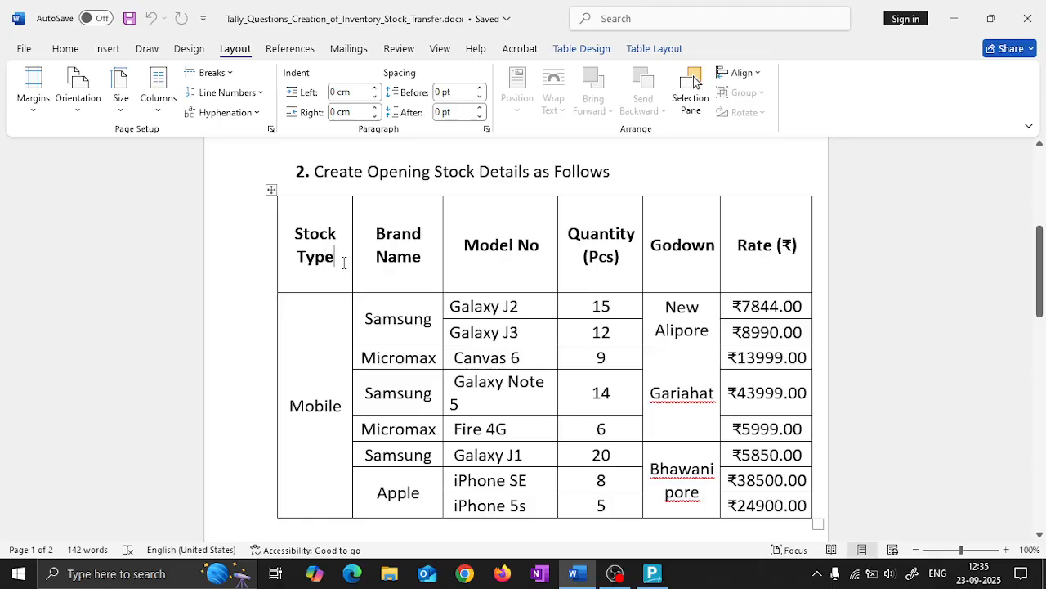
text(()
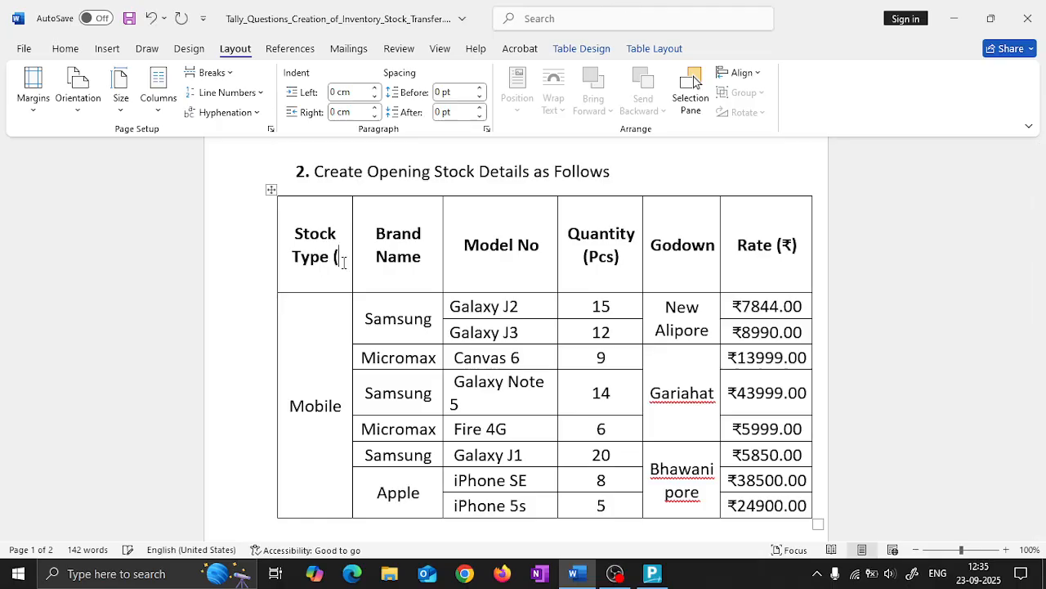
text(Group))
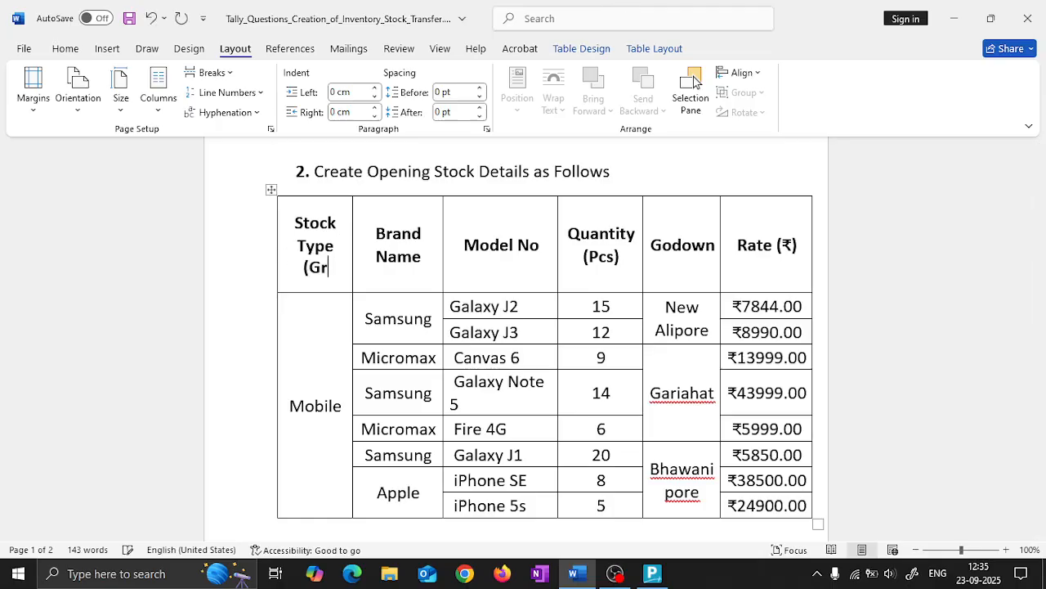
Extend the opening stock table's second column header to "Brand Name (Category)".
key(Tab)
key(Tab)
key(Tab)
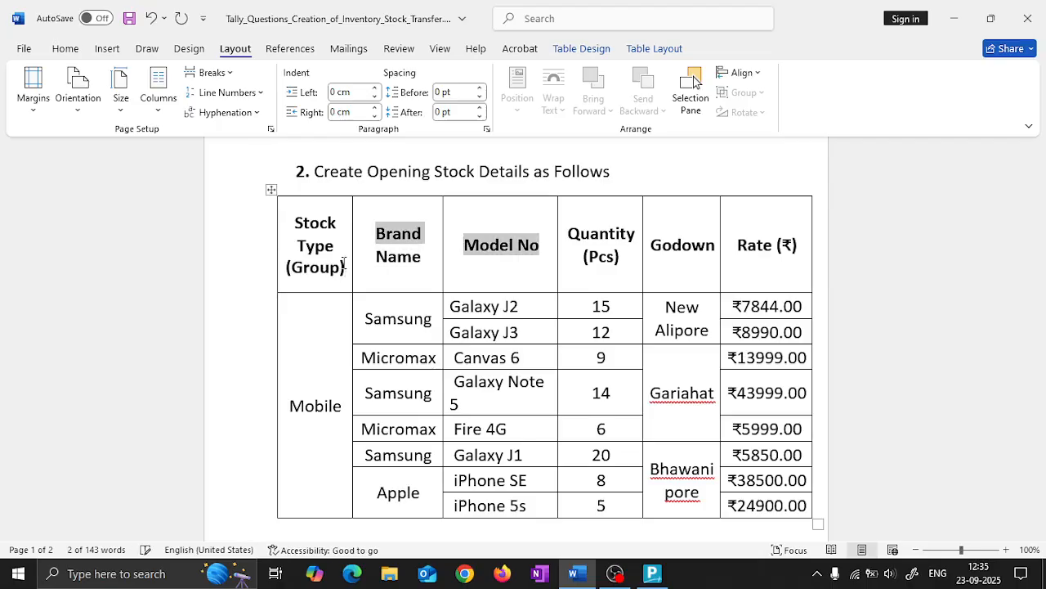
key(Left)
key(Left)
key(Left)
key(Left)
key(Left)
key(Left)
key(Left)
key(Left)
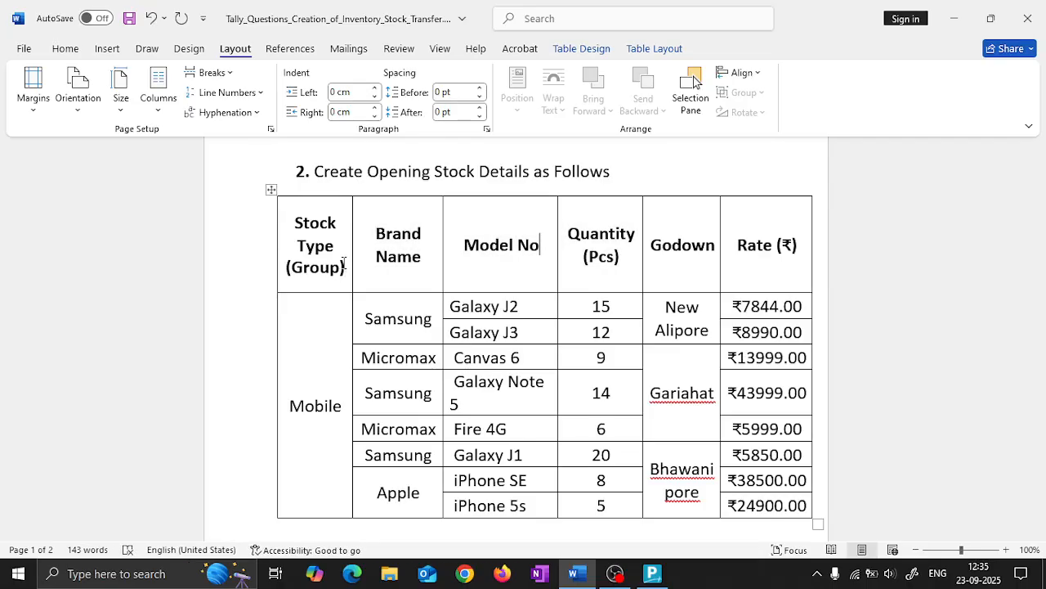
key(Left)
key(Left)
key(Left)
key(Left)
key(Right)
text((Ctae)
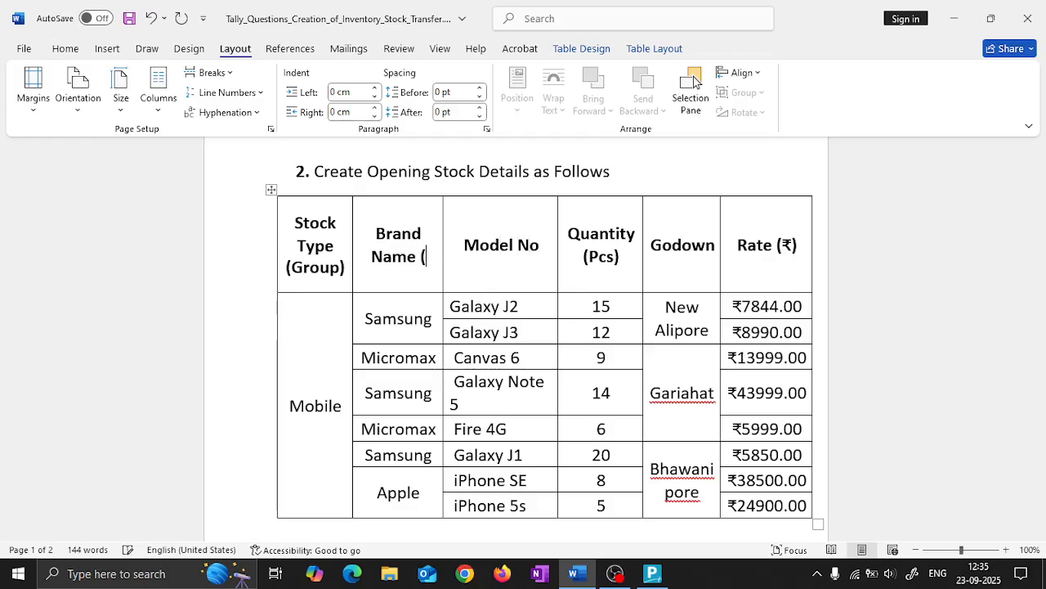
key(BackSpace)
key(BackSpace)
key(BackSpace)
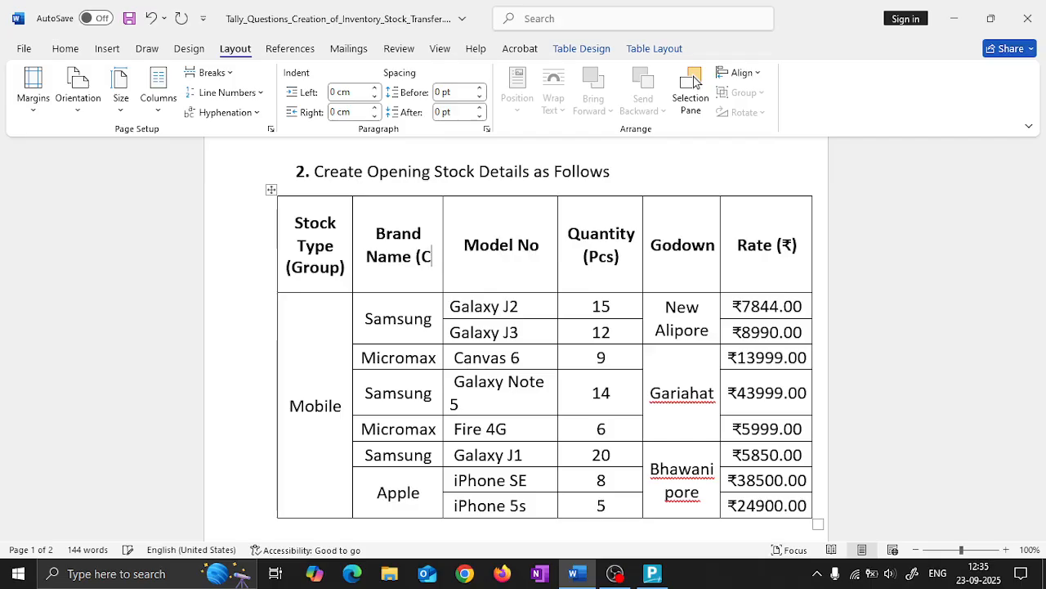
text(ategory)
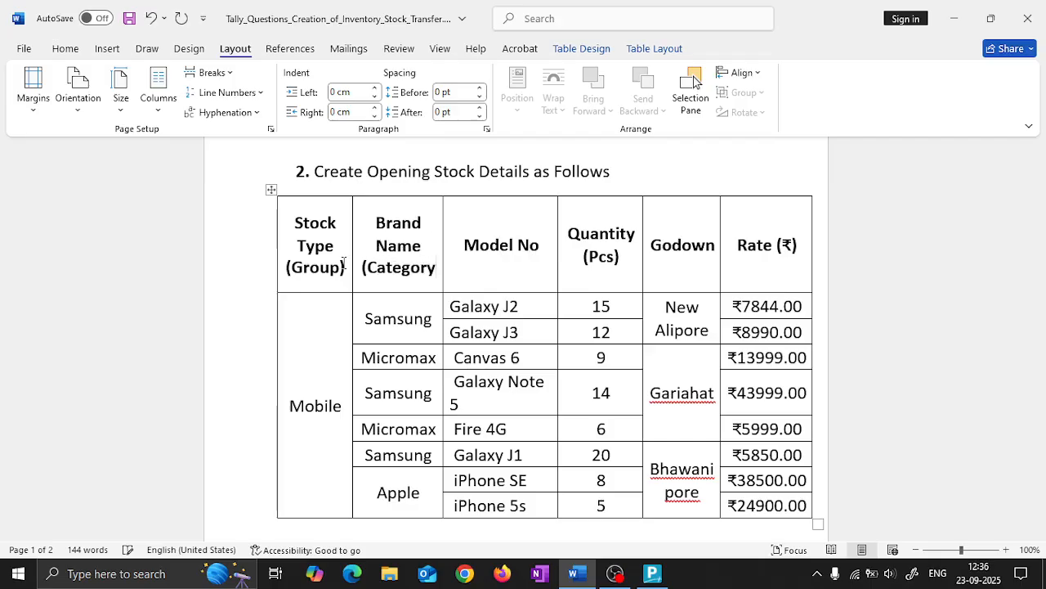
text())
Extend the opening stock table's third column header to "Model No (Item)".
key(Tab)
key(Right)
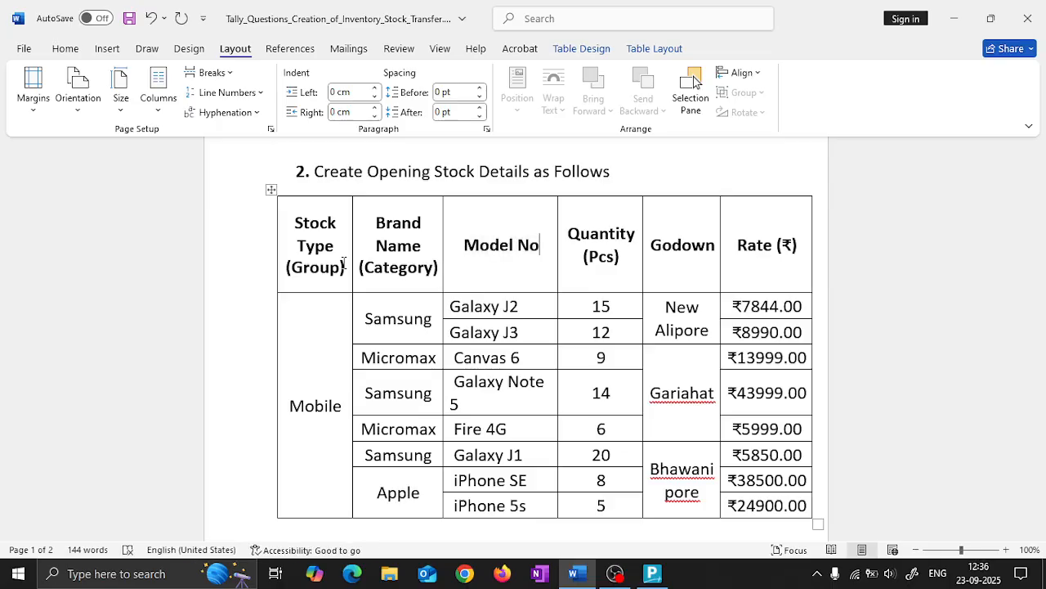
text((ite)
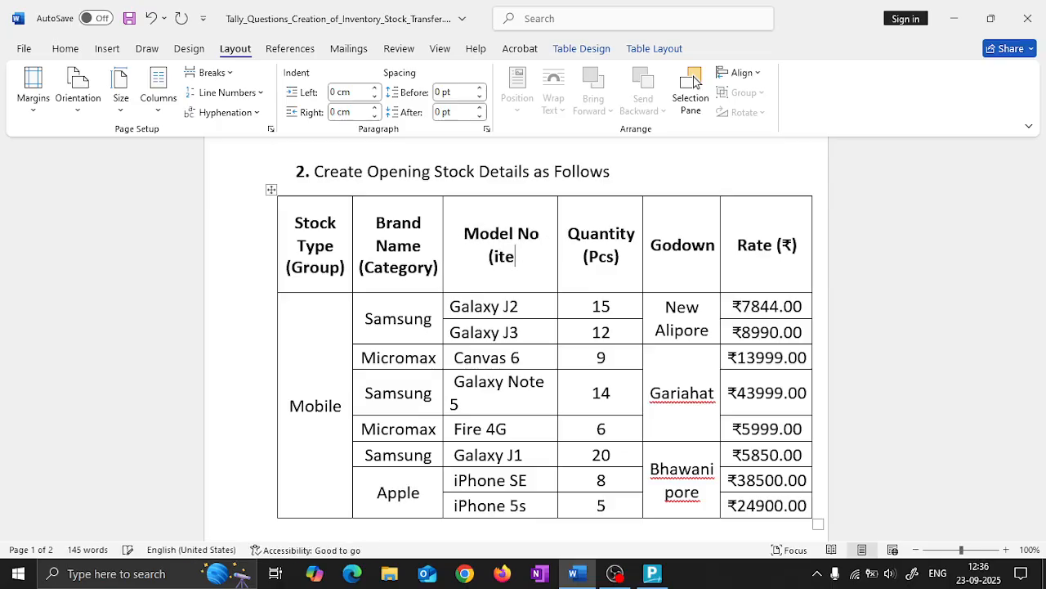
text(m)
key(Left)
key(Left)
key(Left)
key(Left)
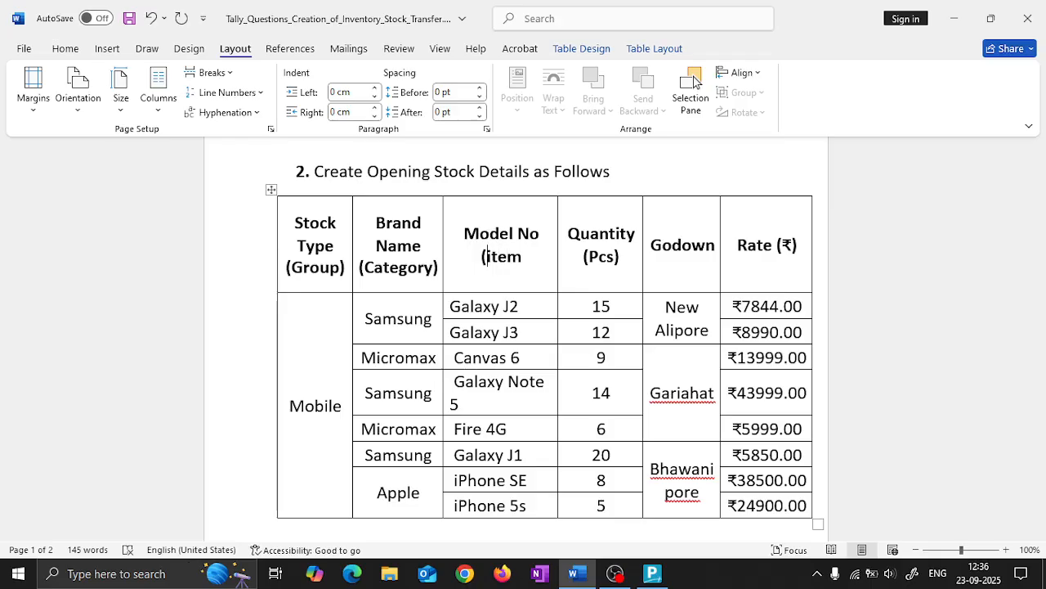
key(Delete)
key(Delete)
text(It)
key(End)
text())
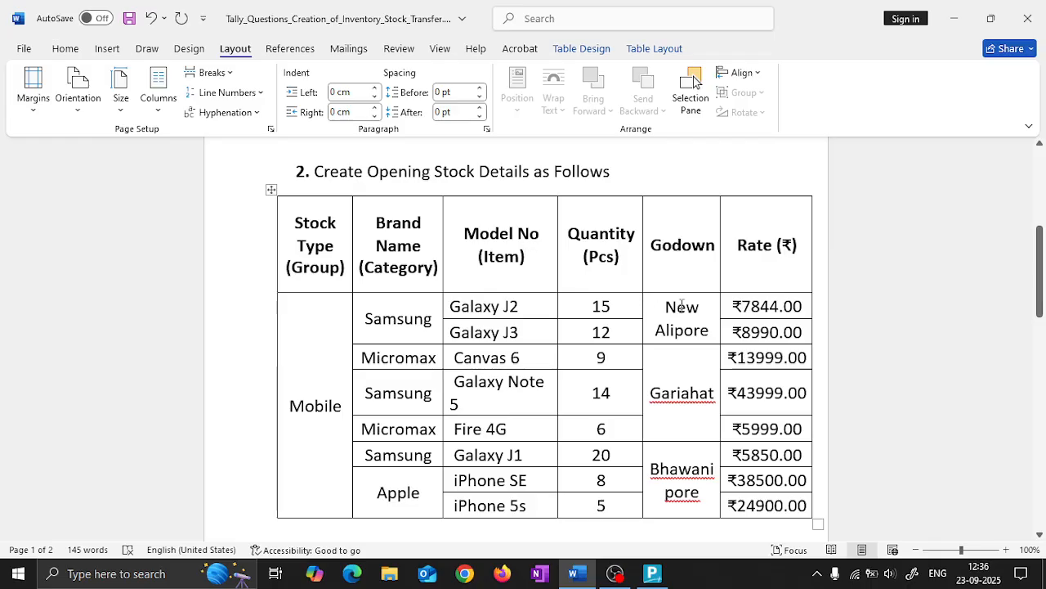
Review question 3's stock transfer, switch to TallyPrime and create a New Alipore godown under Primary.
scroll(682, 305, down, 2)
scroll(682, 305, down, 8)
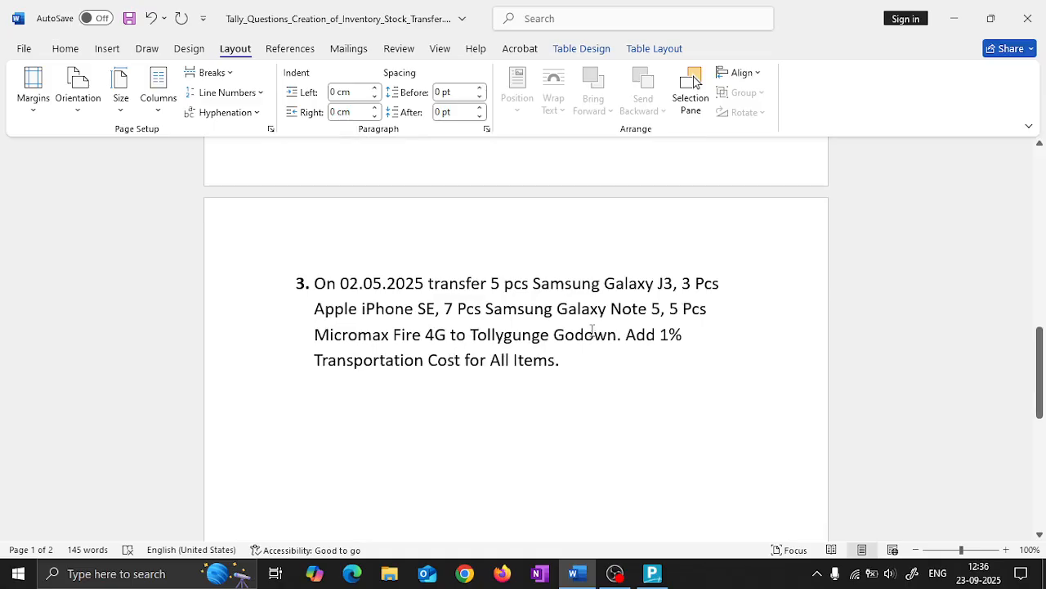
scroll(517, 330, up, 10)
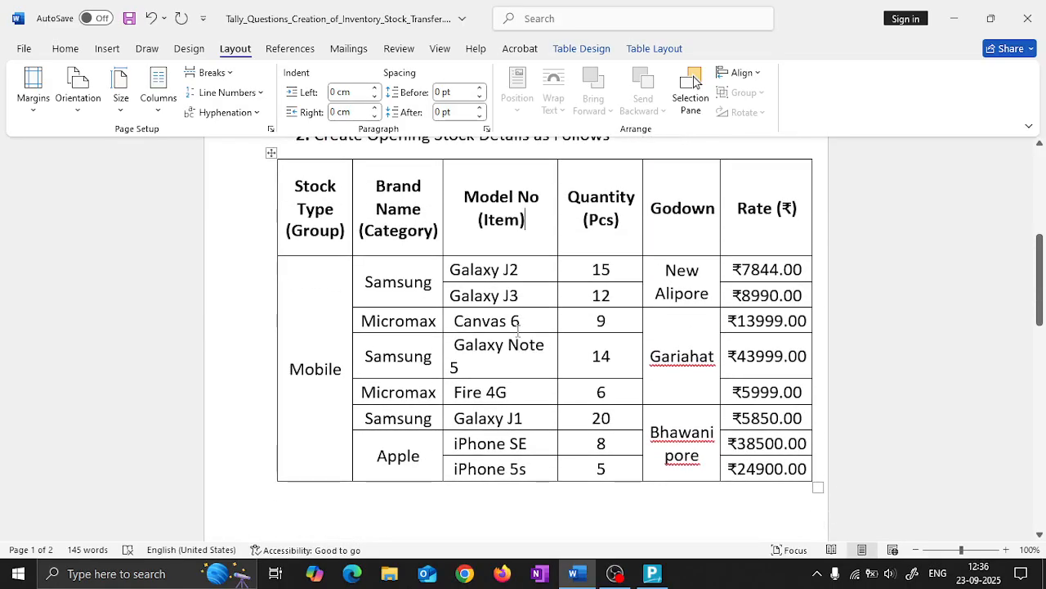
key(alt+Tab)
key(Up)
key(Up)
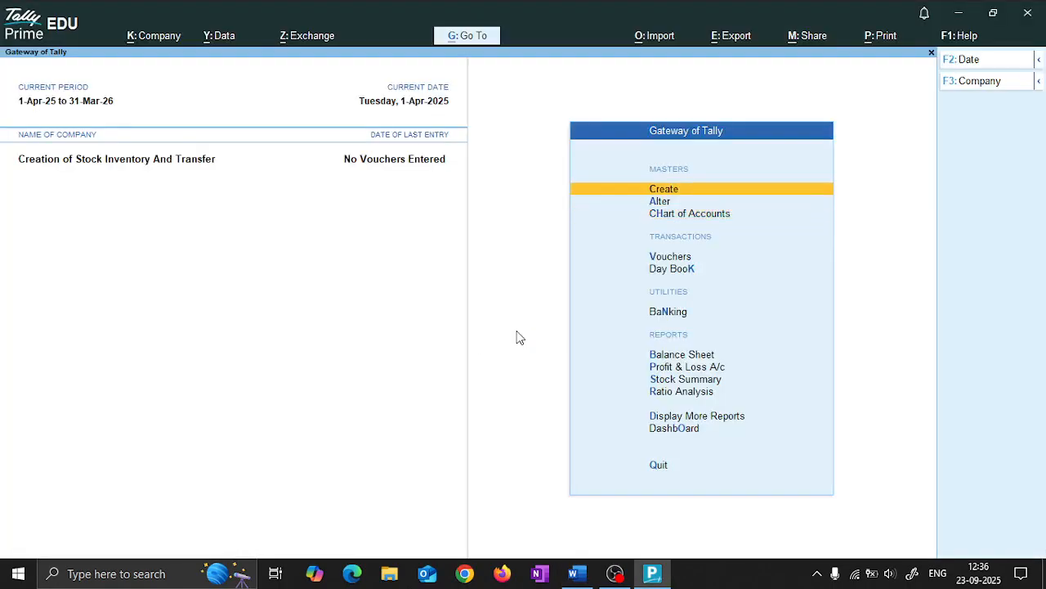
key(Return)
key(Down)
key(Down)
key(Down)
key(Down)
key(Down)
key(Down)
key(Down)
key(Down)
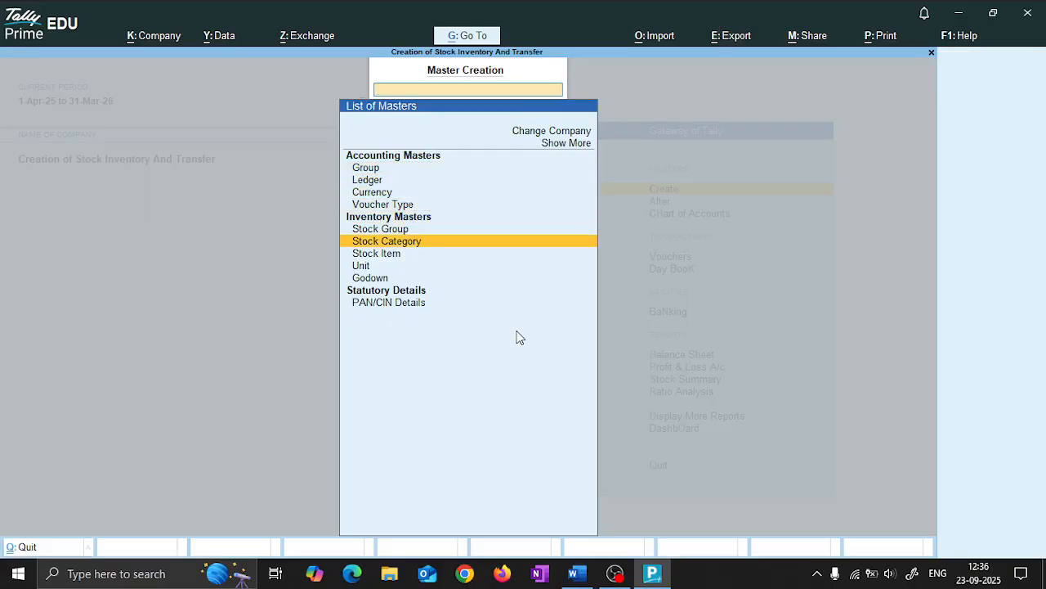
key(Return)
key(Return)
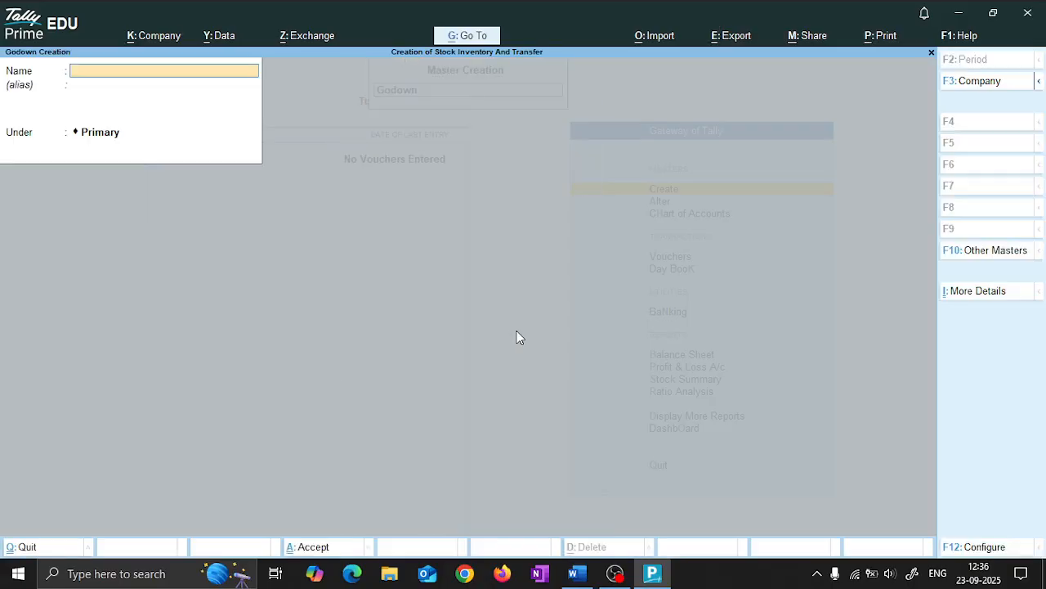
key(alt+Tab)
key(alt+Tab)
text(New Alipo)
key(Return)
key(Return)
key(Return)
key(Return)
Create a Gariahat godown under Primary, taking its name from the Word stock table.
key(alt+Tab)
key(alt+Tab)
text(Gariahat)
key(Return)
key(Return)
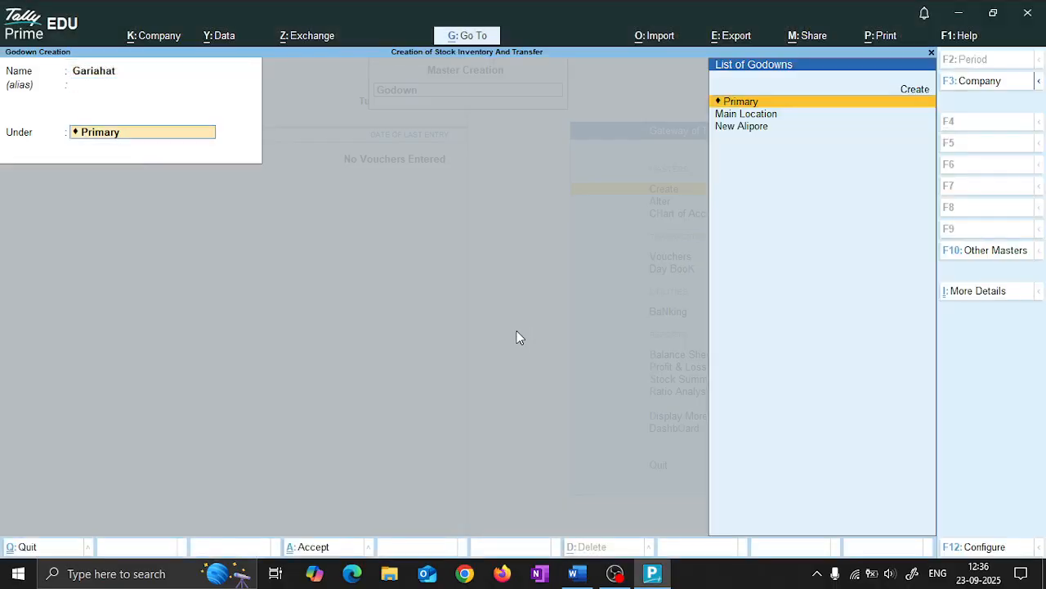
key(Return)
key(Return)
Create a Bhawanipore godown under Primary, taking its name from the Word stock table.
key(alt+Tab)
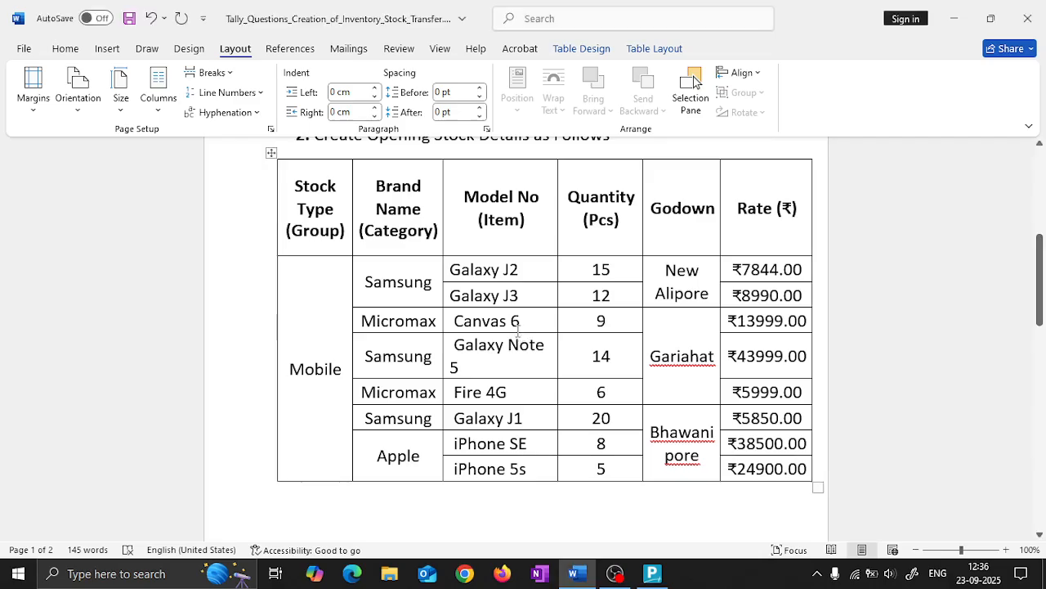
key(alt+Tab)
text(Bhaa)
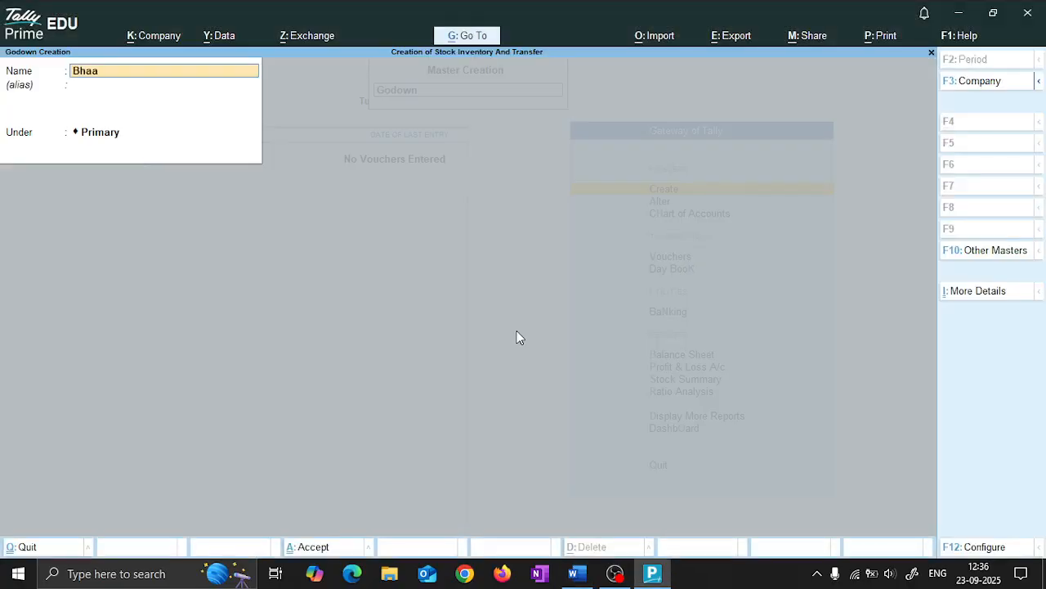
key(BackSpace)
text(wanipore)
key(Return)
key(Return)
key(Return)
Create a Tollygunge godown under Primary and return to the Gateway of Tally.
text(Too)
text(lygunge)
key(Return)
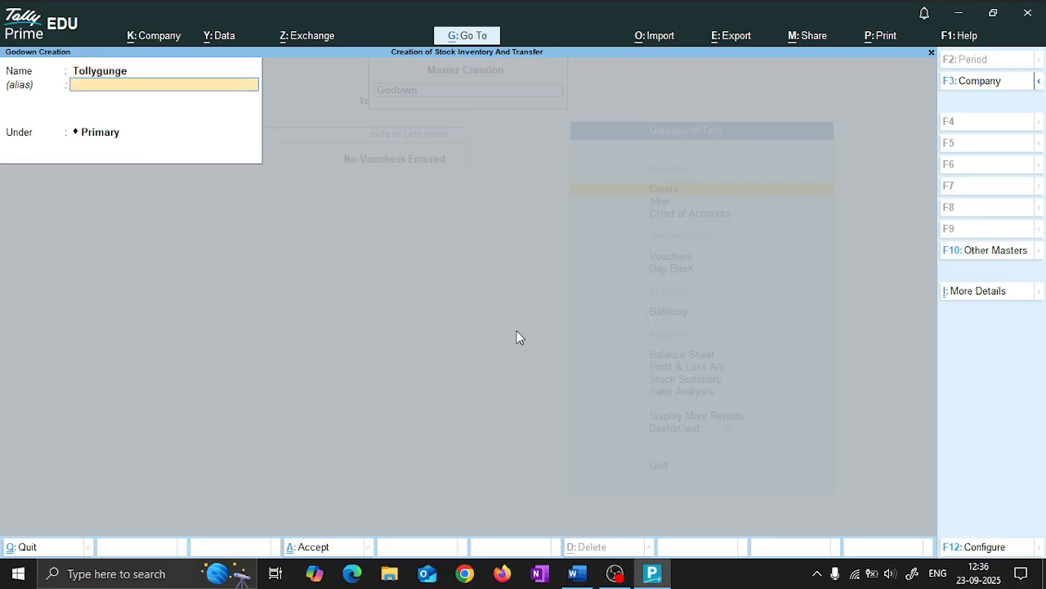
key(Return)
key(Return)
key(Return)
key(Escape)
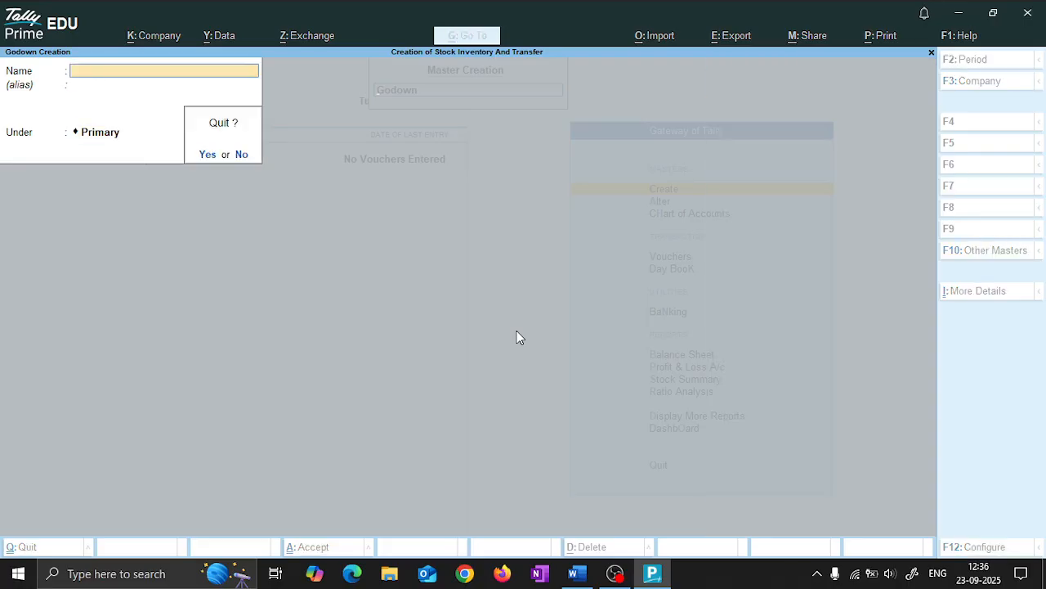
key(y)
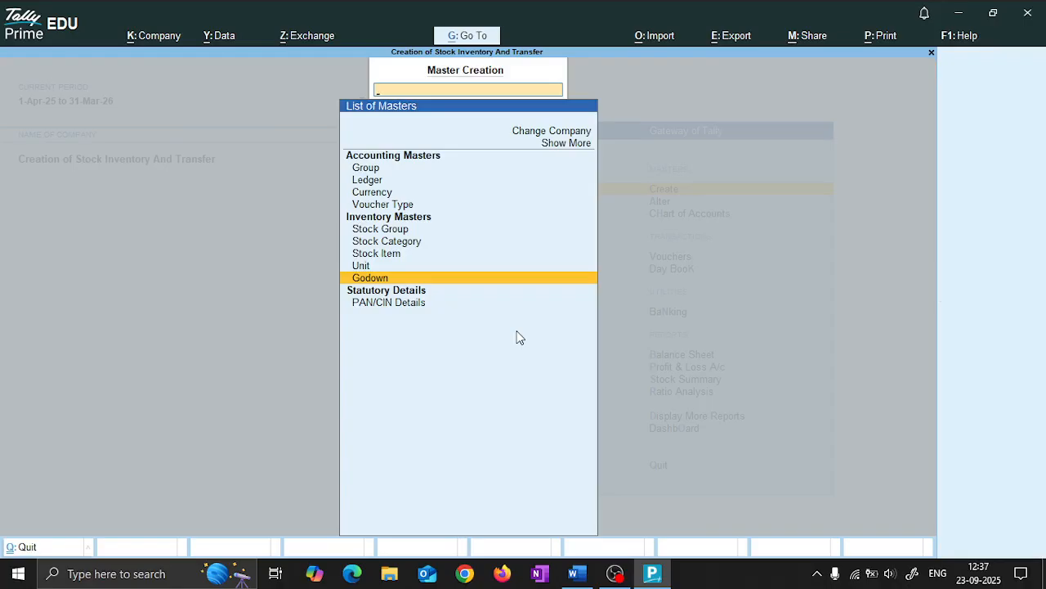
key(Escape)
key(alt+Tab)
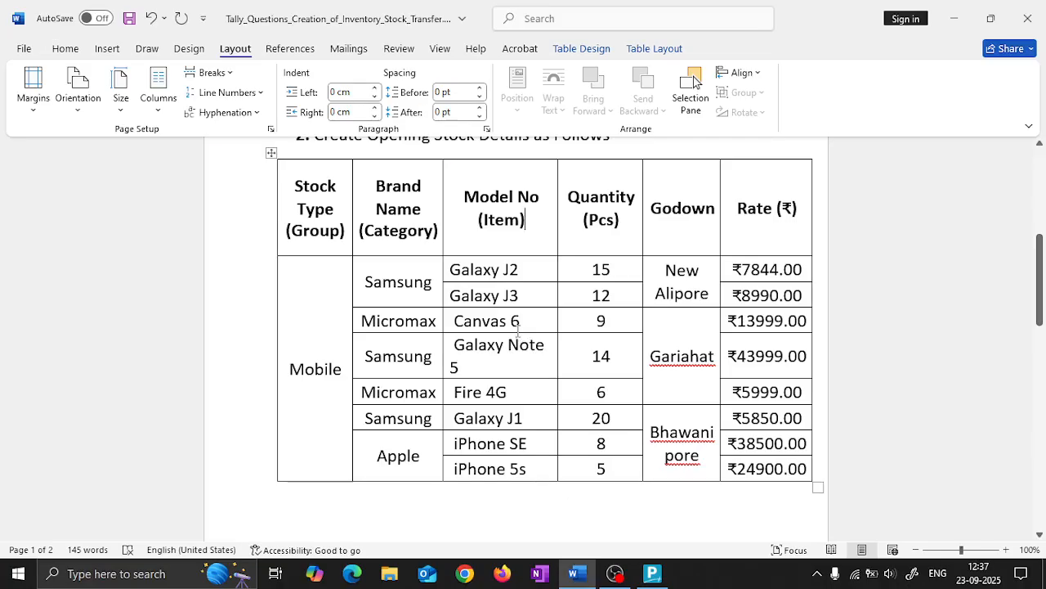
key(alt+Tab)
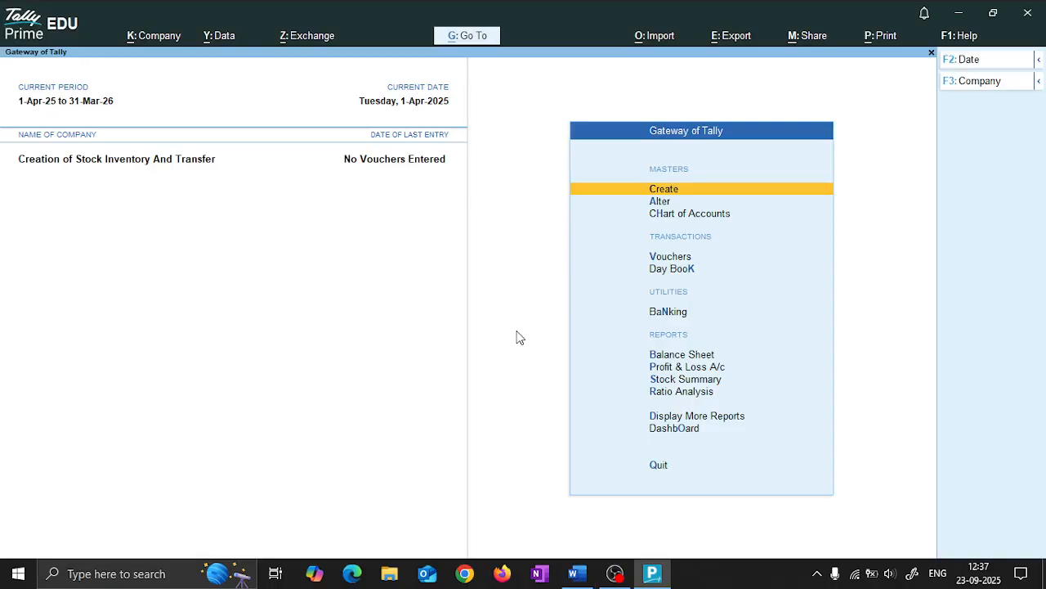
Create a Mobile stock group under Primary and return to the list of masters.
key(Return)
key(Down)
key(Down)
key(Down)
key(Down)
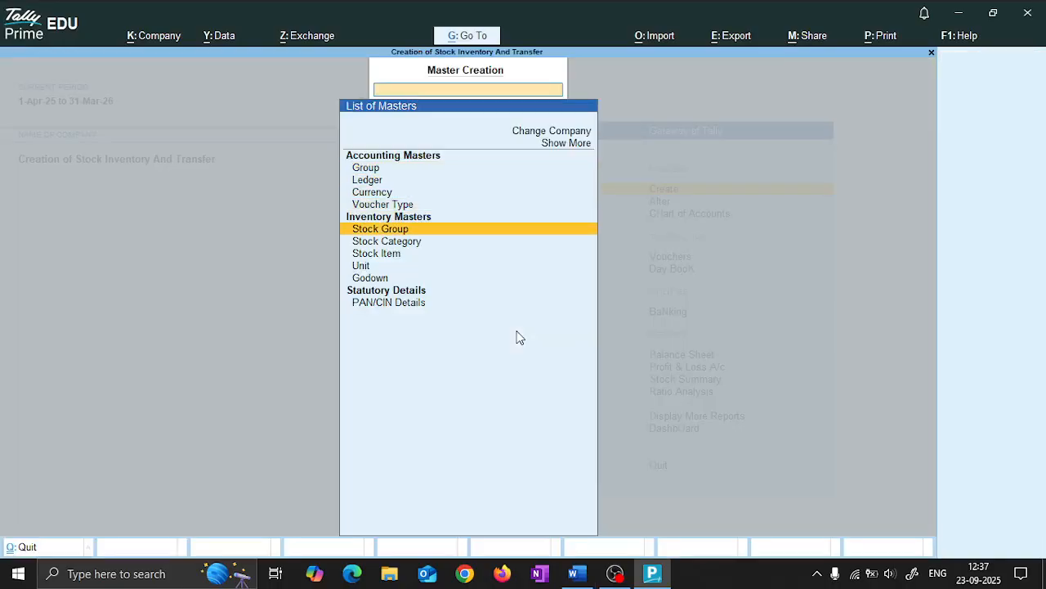
key(Return)
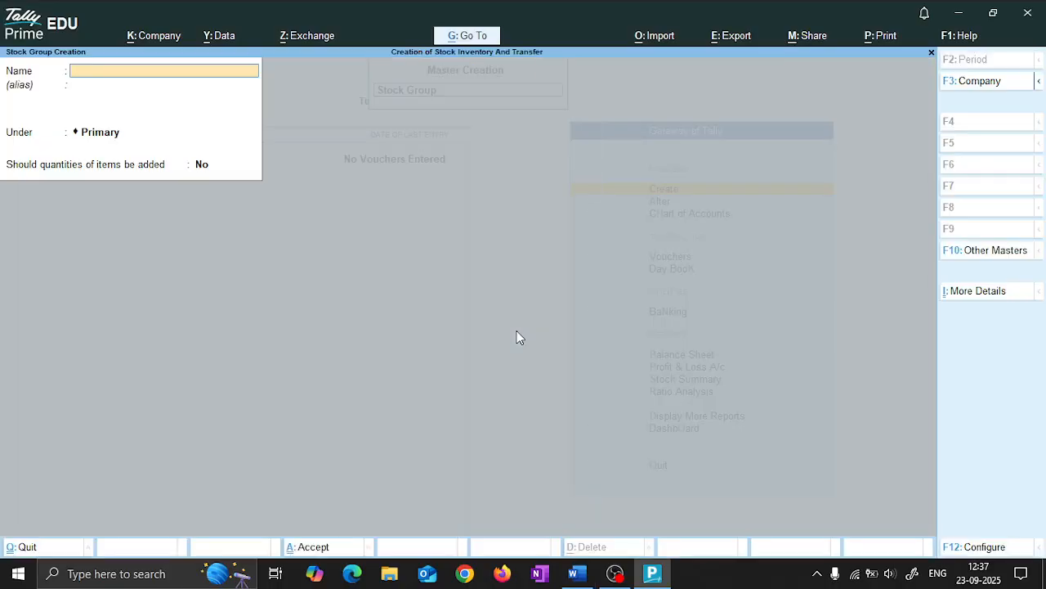
text(Mobil)
key(Return)
key(Return)
key(Return)
key(Return)
key(Return)
key(Escape)
Create a Samsung stock category under Primary, following the brand column of the Word stock table.
key(Down)
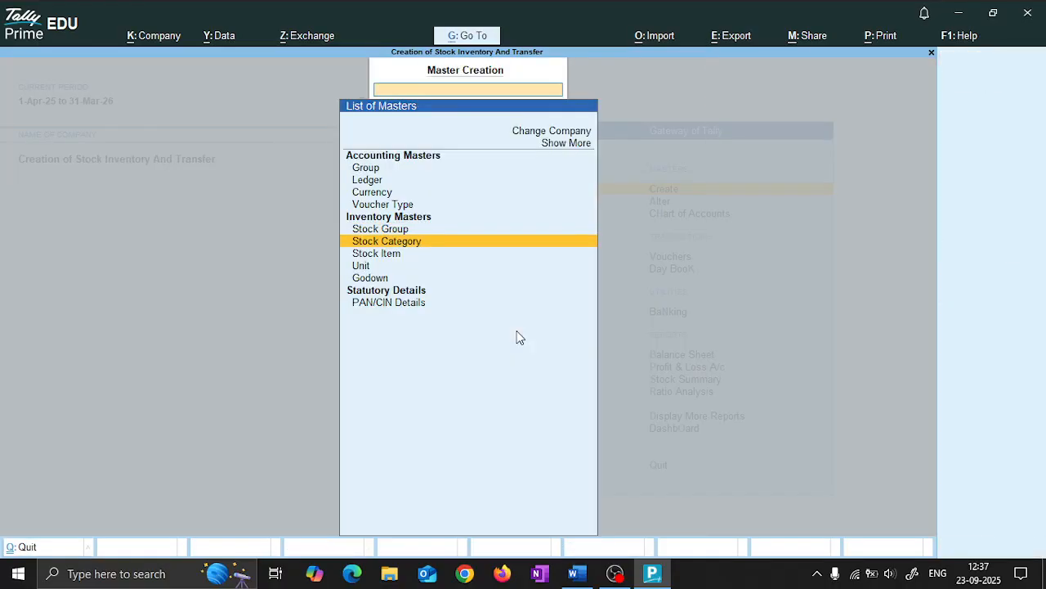
key(Return)
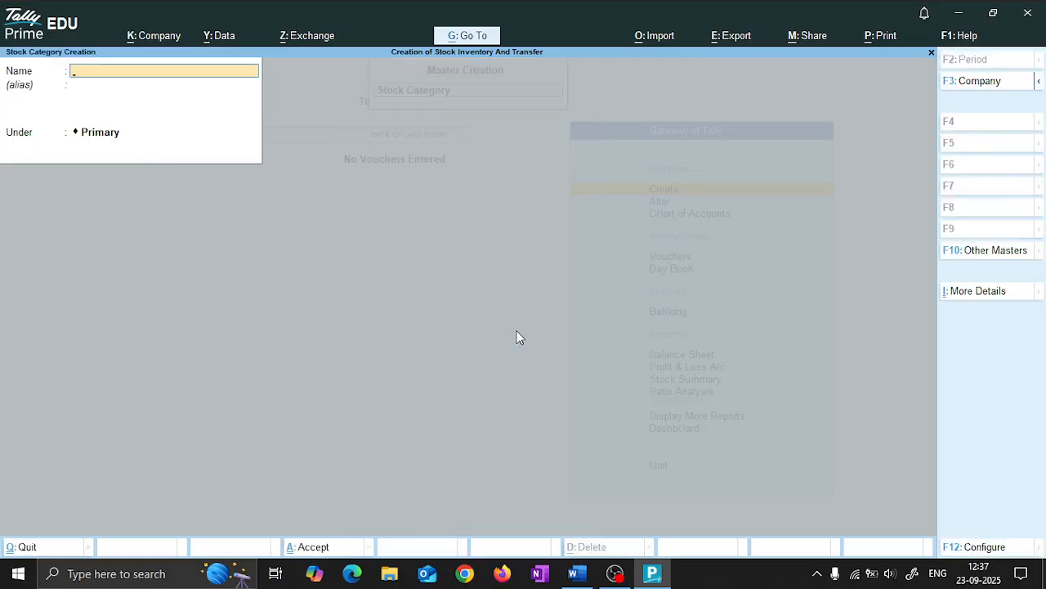
key(alt+Tab)
key(alt+Tab)
text(Samsung)
key(Return)
key(Return)
key(Return)
key(Return)
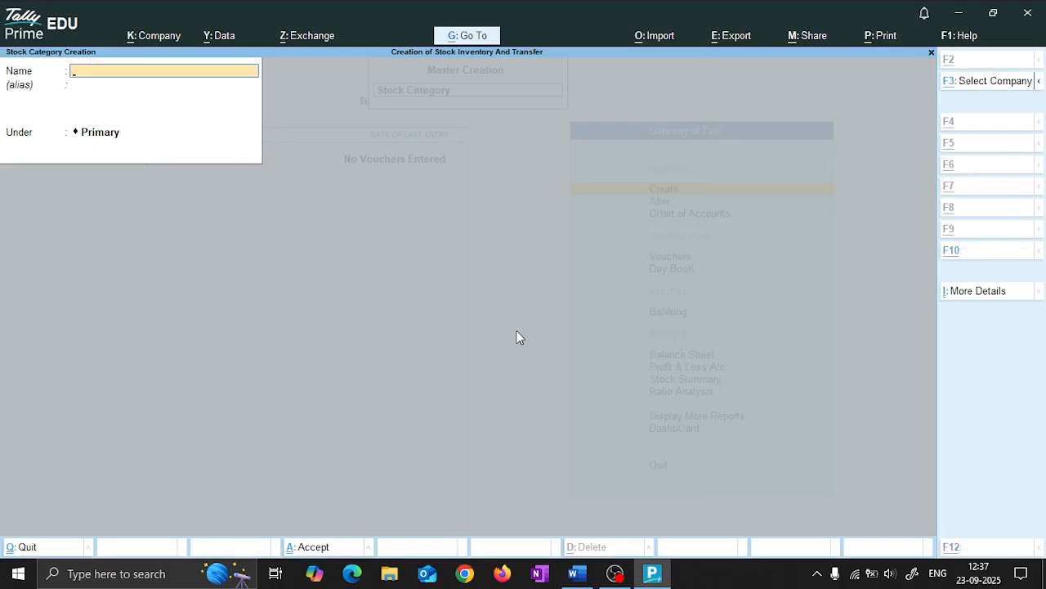
Create a Micromax stock category under Primary, checking the brand names against the Word stock table.
key(alt+Tab)
key(alt+Tab)
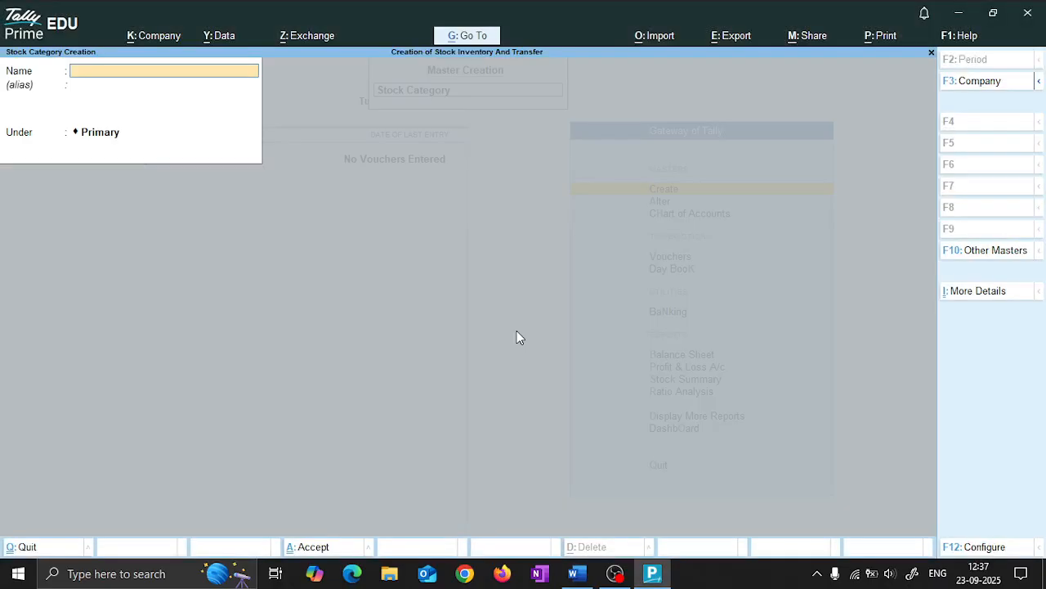
text(Micromax)
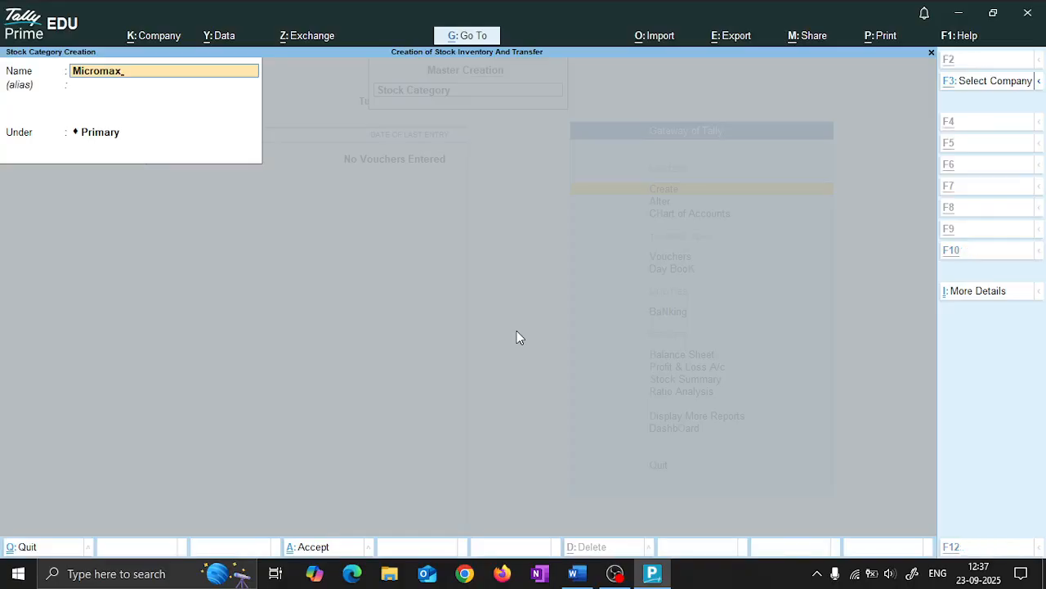
key(alt+Tab)
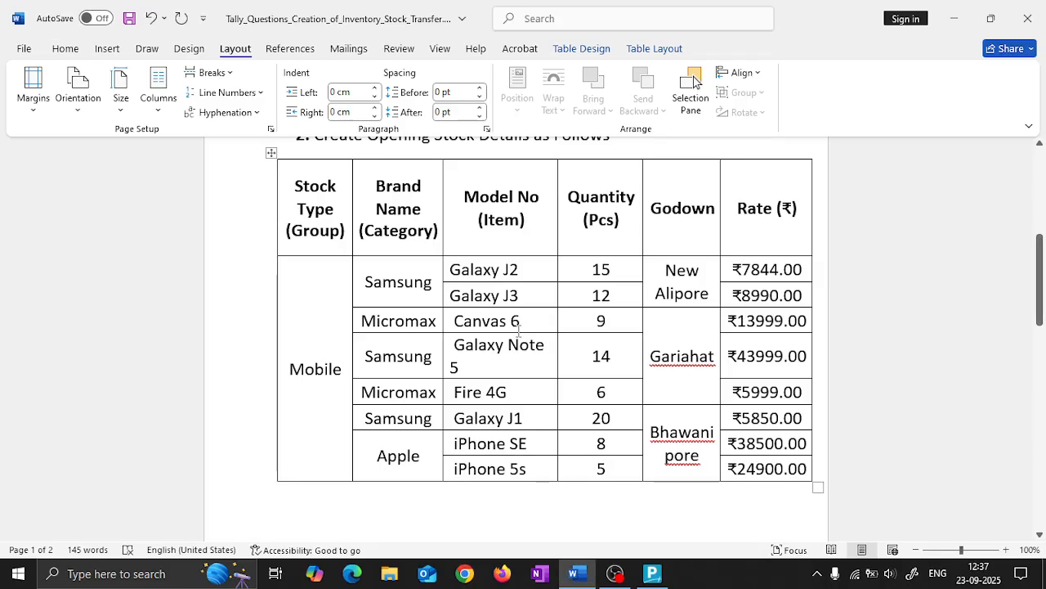
scroll(517, 327, up, 2)
scroll(518, 328, down, 1)
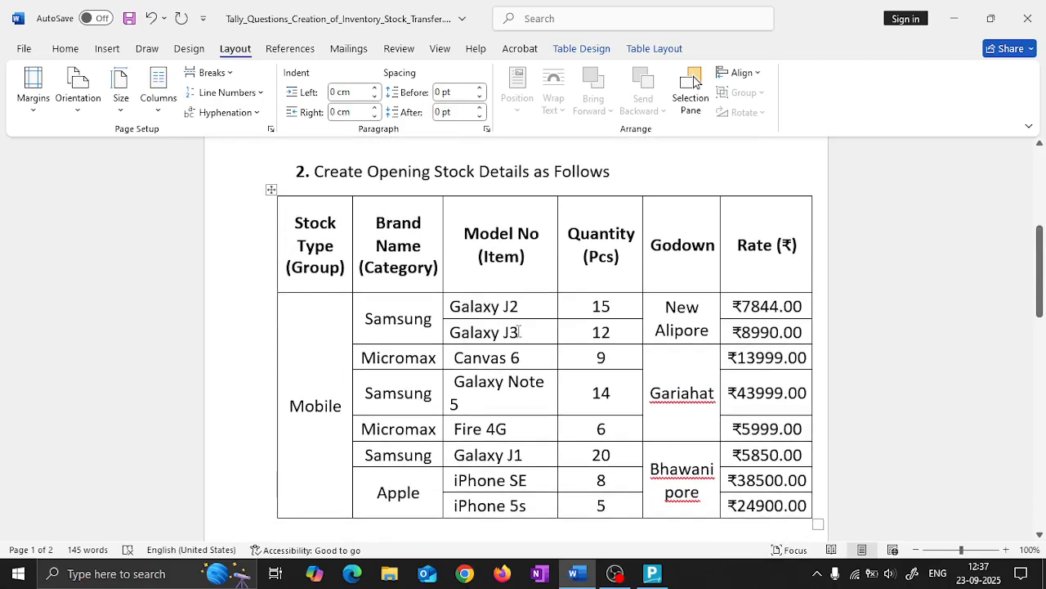
scroll(518, 331, up, 1)
scroll(521, 331, down, 1)
scroll(520, 331, up, 1)
scroll(521, 331, down, 1)
key(alt+Tab)
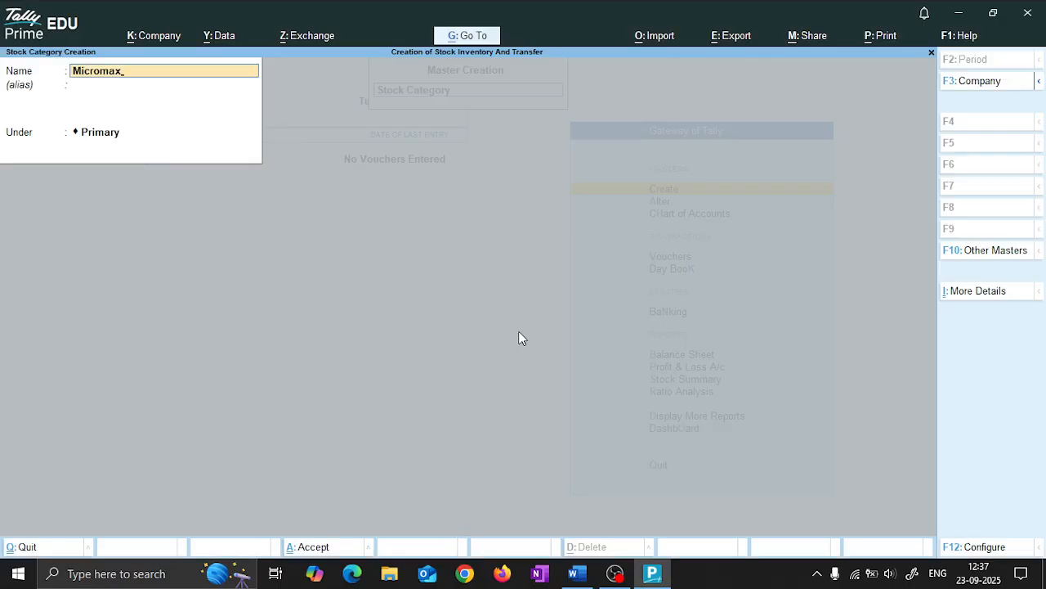
key(Return)
key(Return)
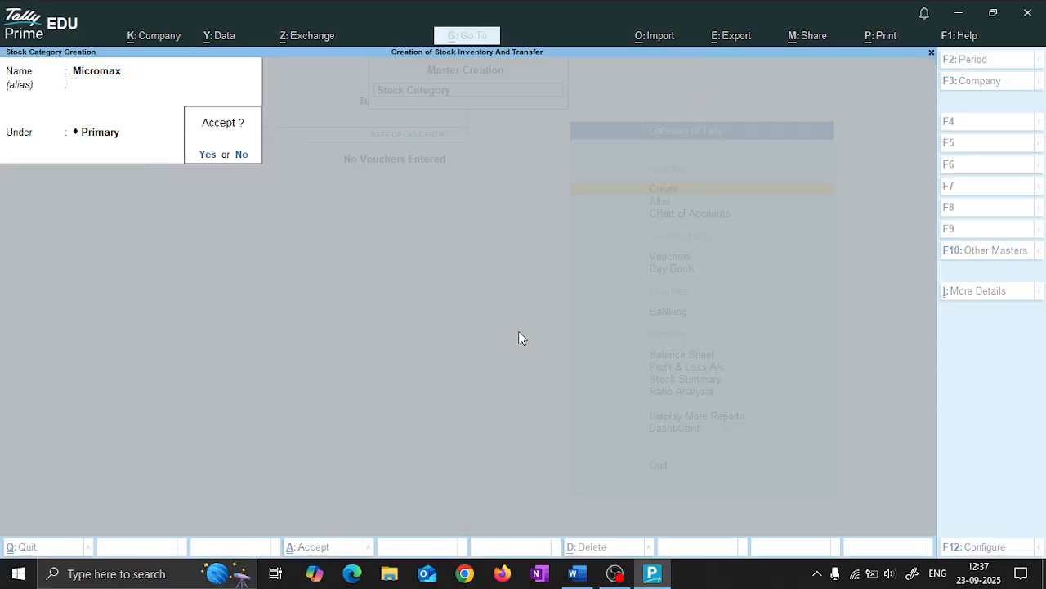
key(Return)
Create an Apple stock category under Primary, following the Word stock table, and return to the list of masters.
key(alt+Tab)
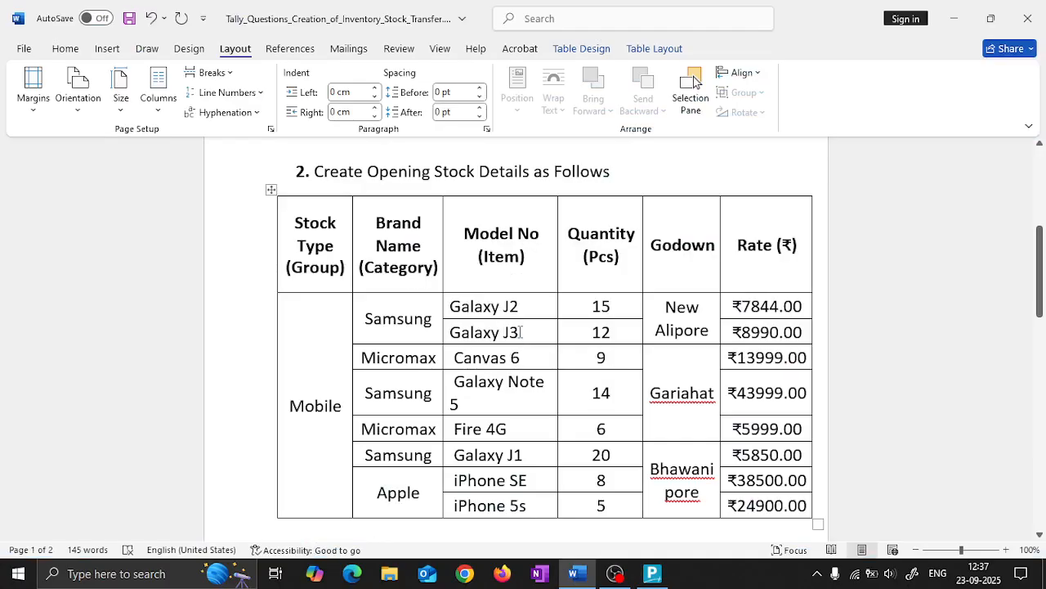
key(alt+Tab)
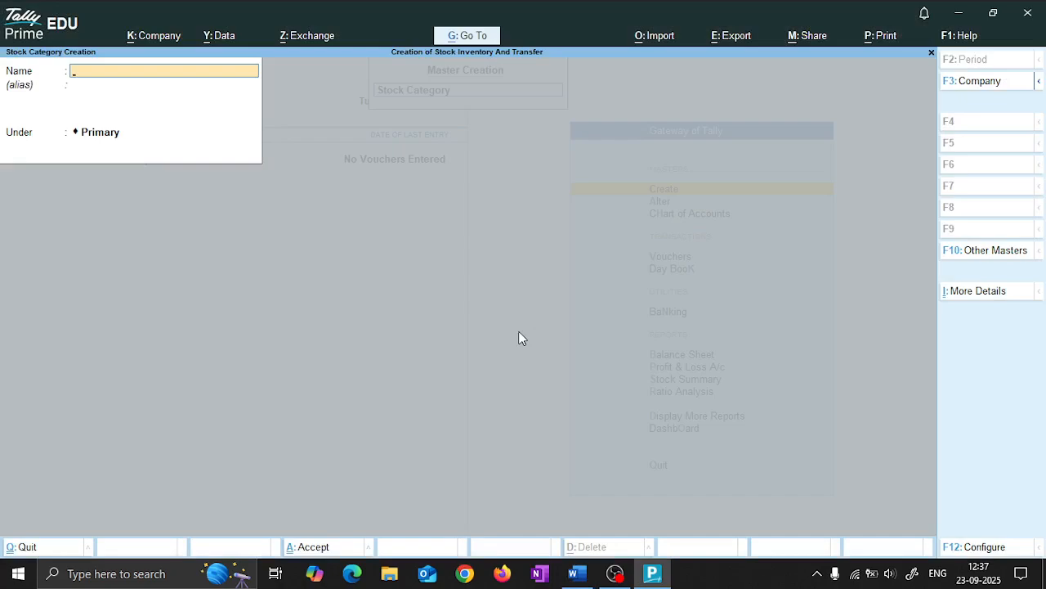
text(Apple)
key(Return)
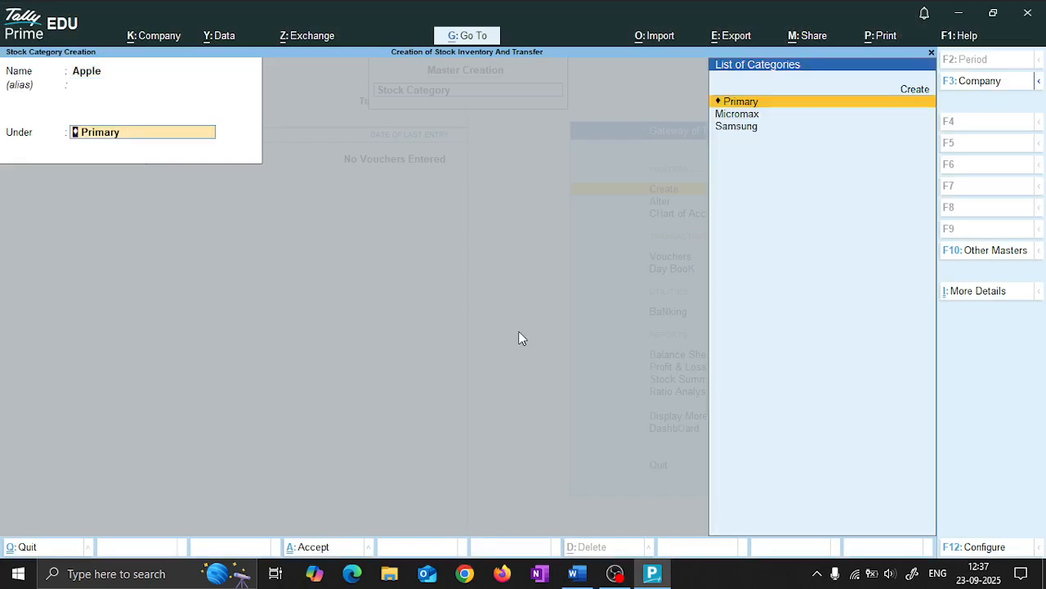
key(Return)
key(Return)
key(Escape)
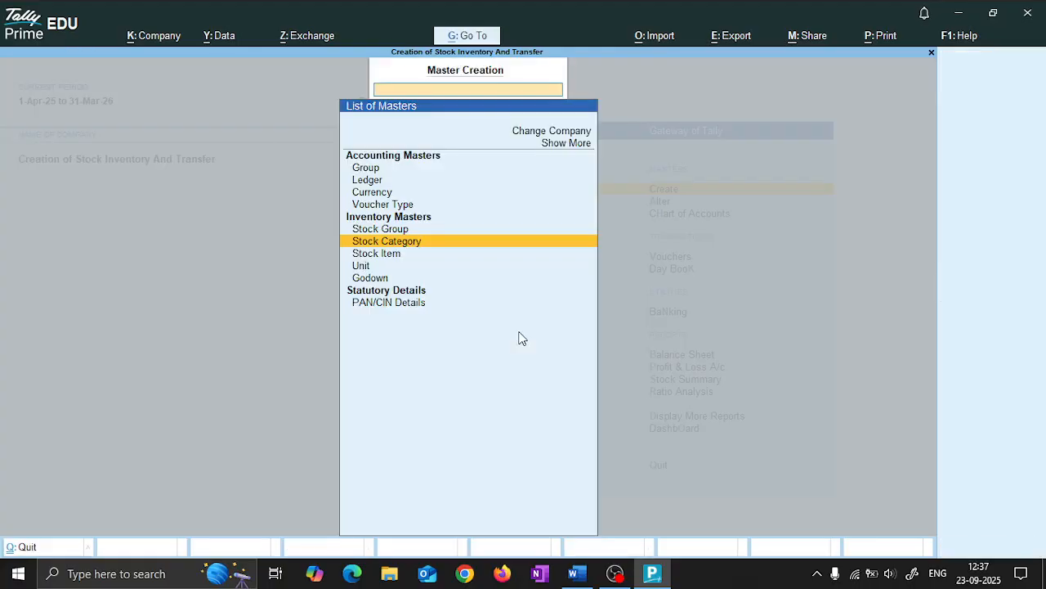
Start a new stock item named Galaxy J2 without an alias, taking the model name from the Word stock table.
key(Down)
key(Return)
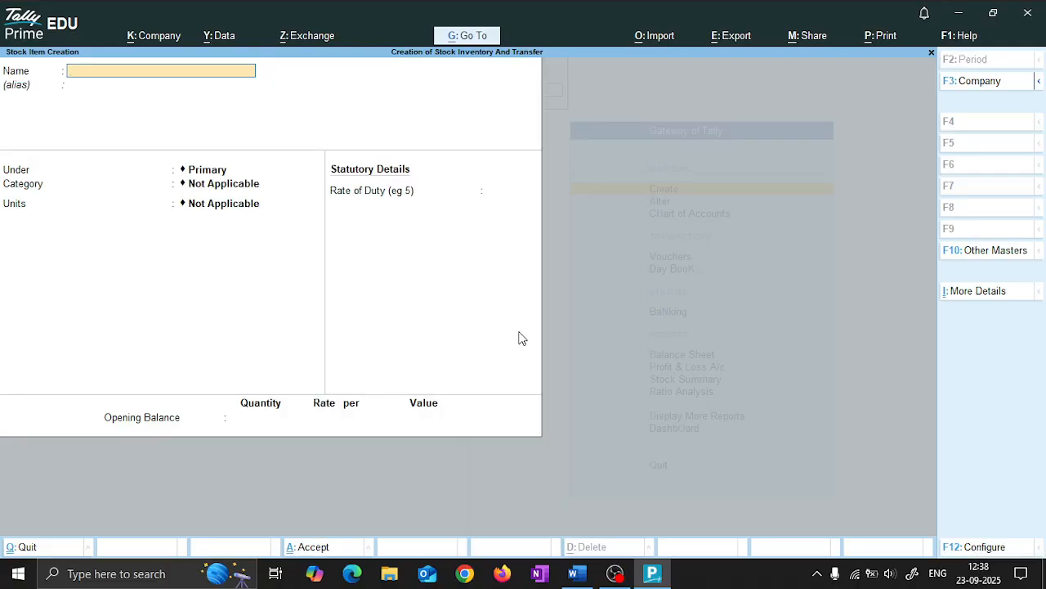
key(alt+Tab)
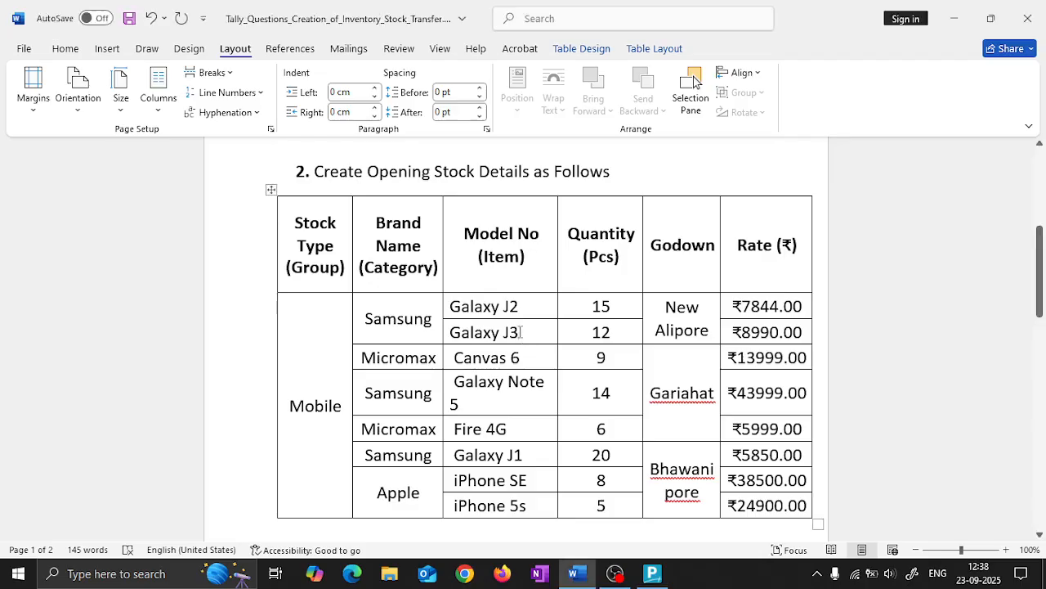
key(alt+Tab)
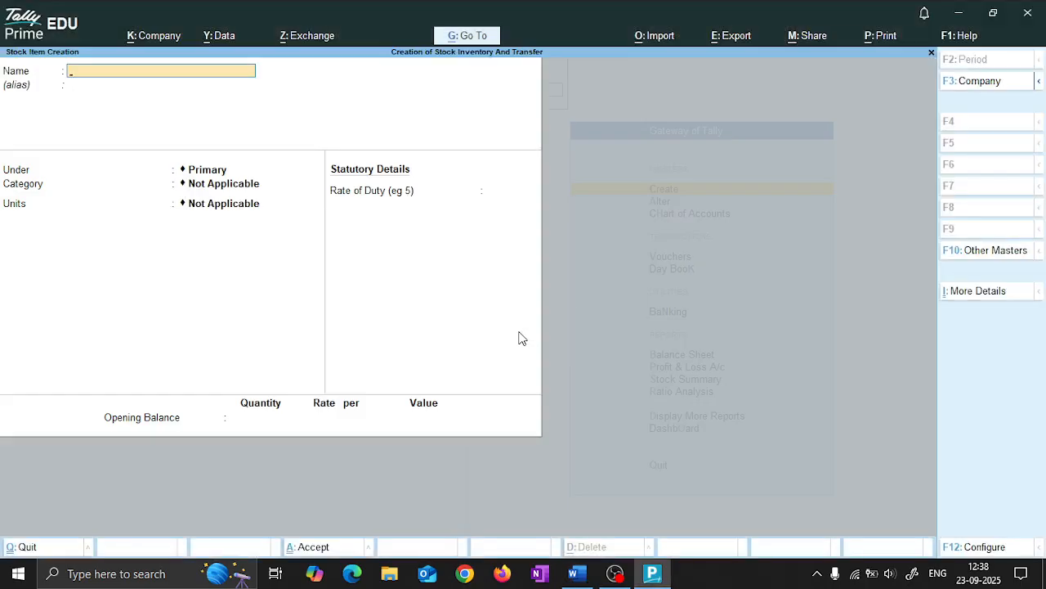
text(Galaxy J2)
key(Return)
key(Return)
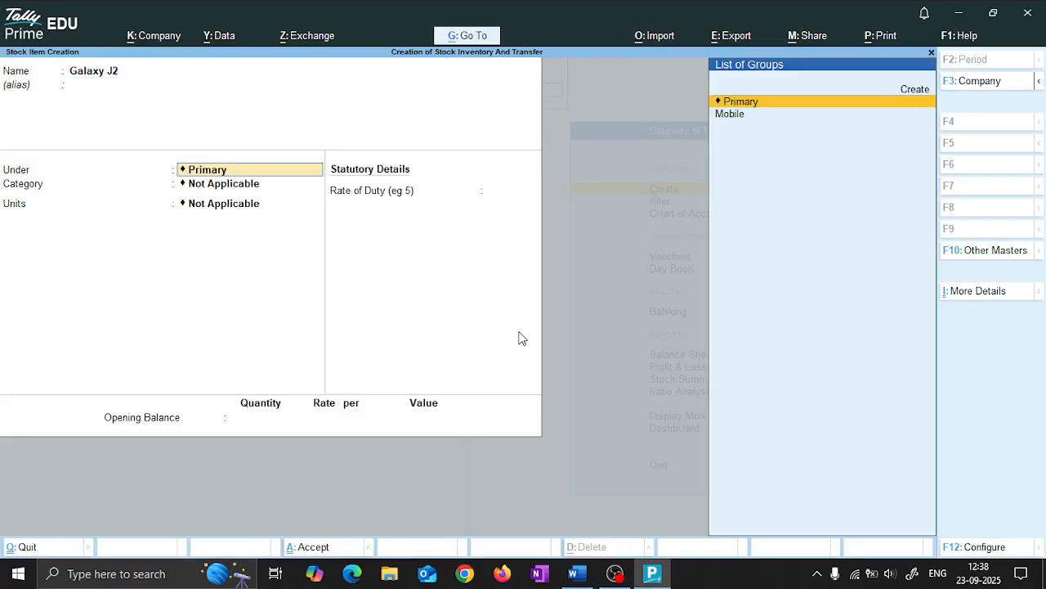
Place the Galaxy J2 item under the Mobile group and assign it the Samsung category.
key(Down)
key(Return)
key(Down)
key(Down)
key(Down)
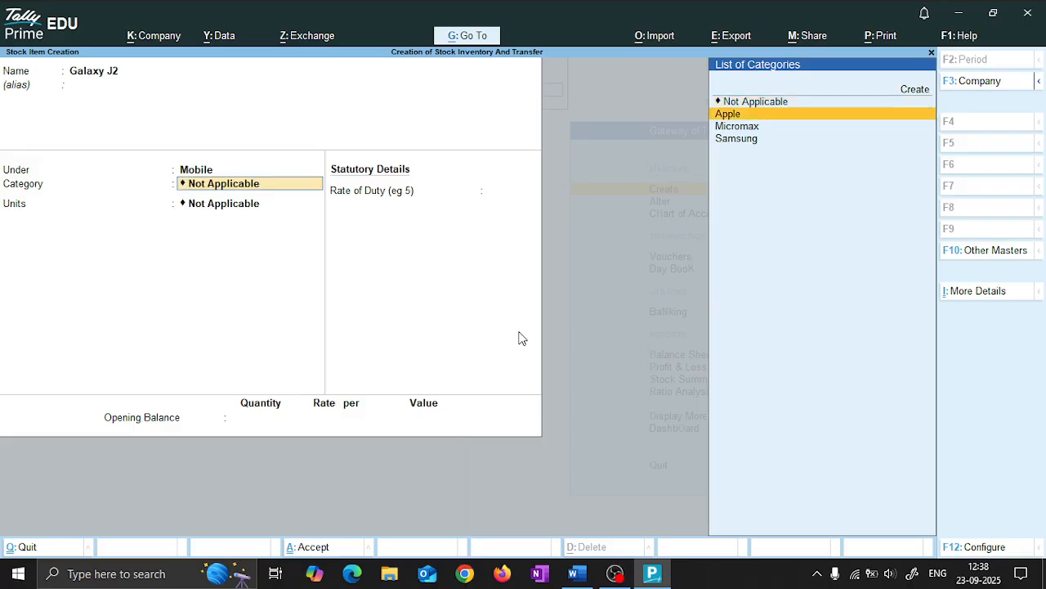
key(Return)
Create a simple unit with symbol PCS, formal name PIECES and 0 decimal places for the Galaxy J2 item.
key(Up)
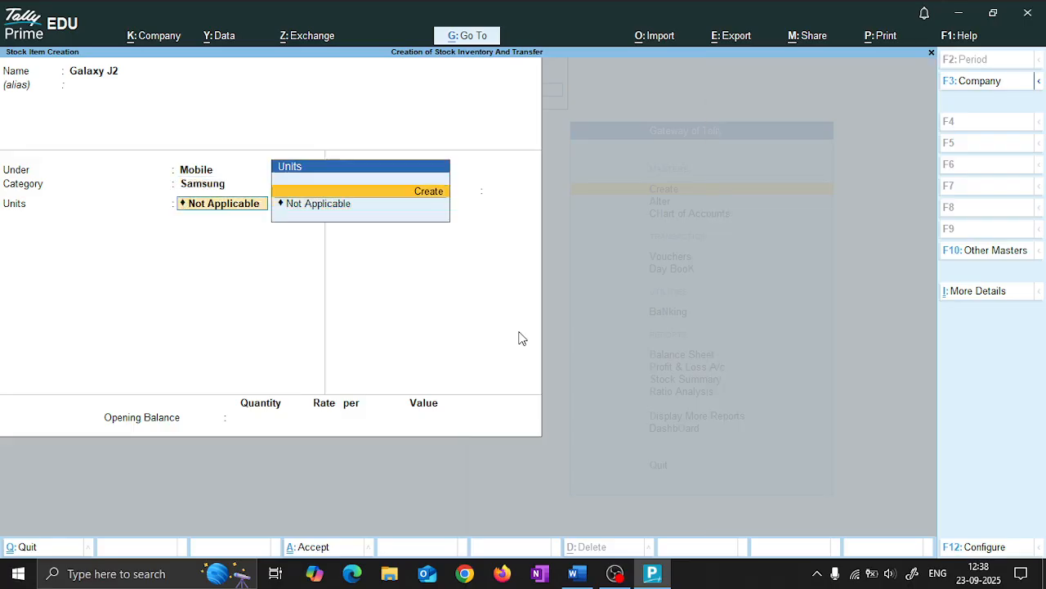
key(Return)
text(PCS)
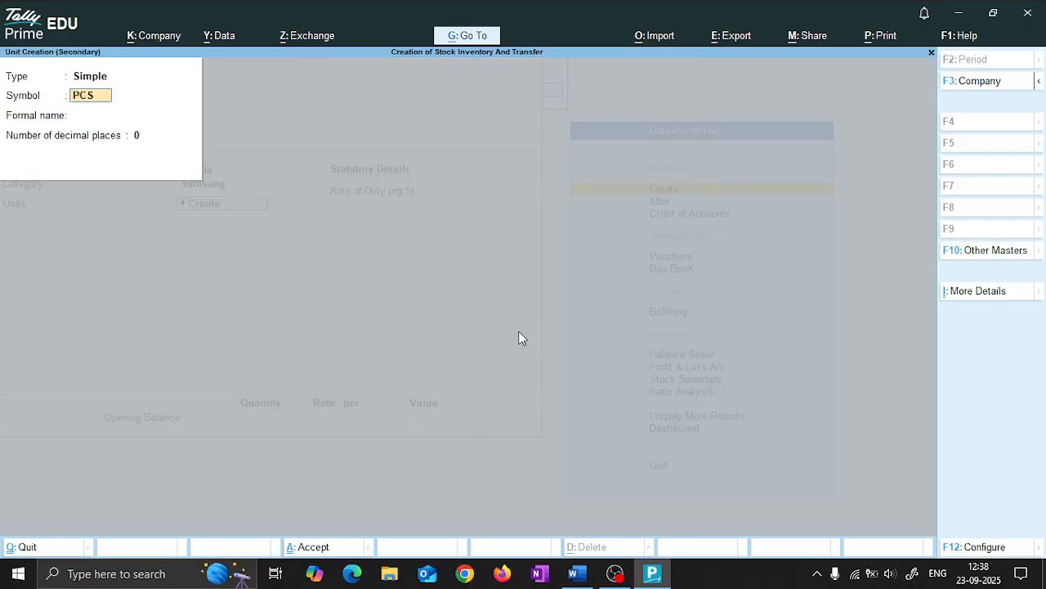
key(Return)
text(PIECES)
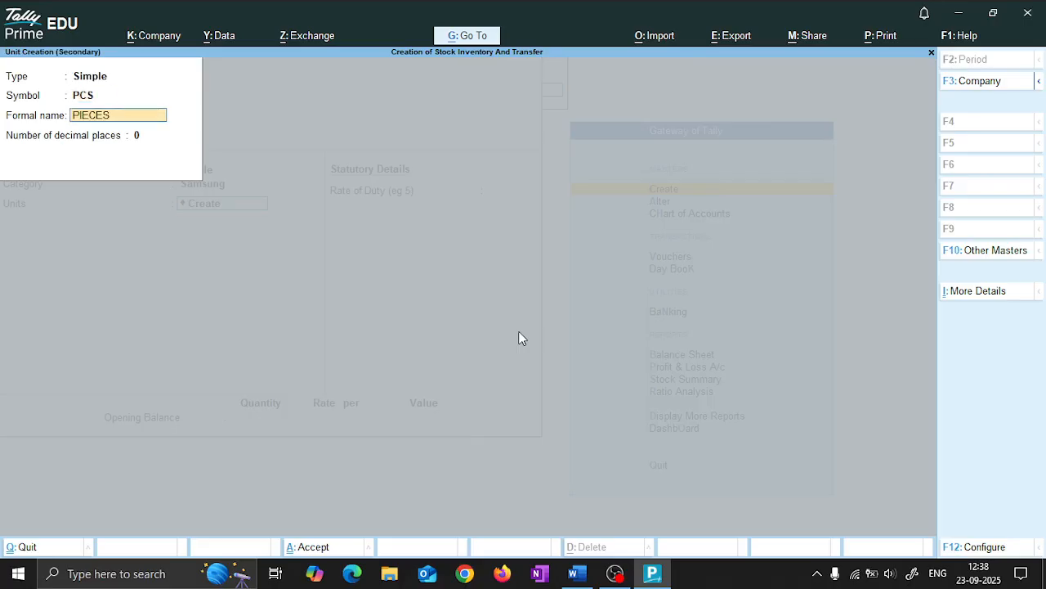
key(Return)
key(Return)
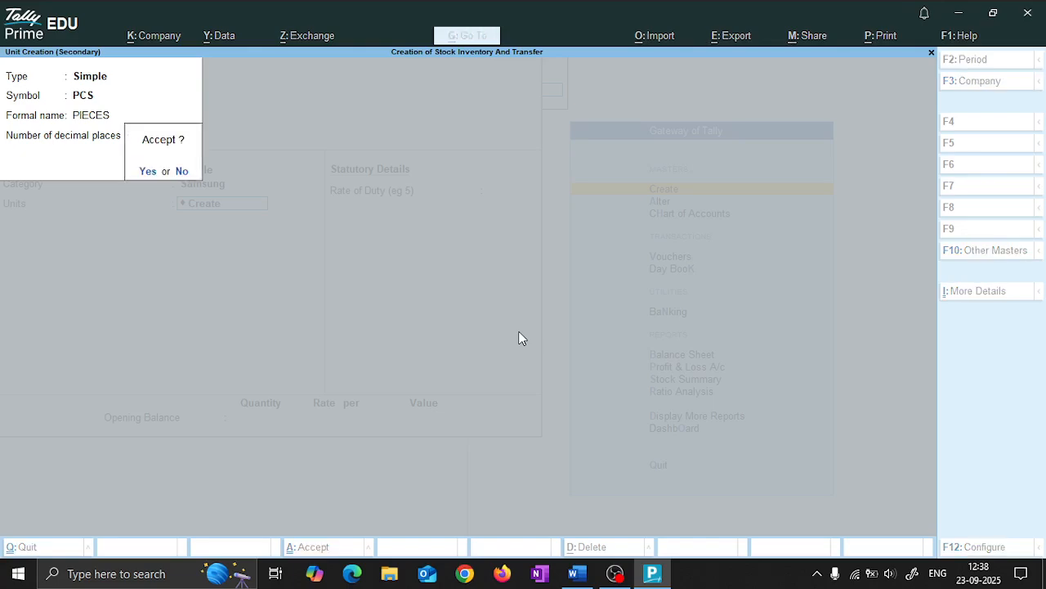
key(Return)
Set Galaxy J2's alternate units to Not Applicable, keep components and standard rates at No, and check its quantity in the Word table.
key(Up)
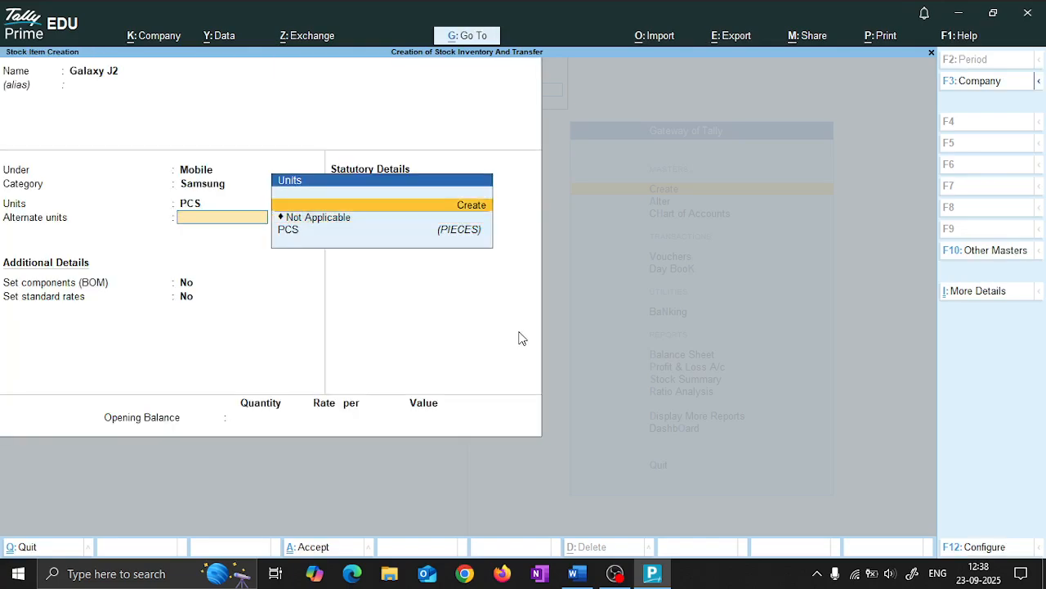
key(Down)
key(Return)
key(Return)
key(Return)
key(Return)
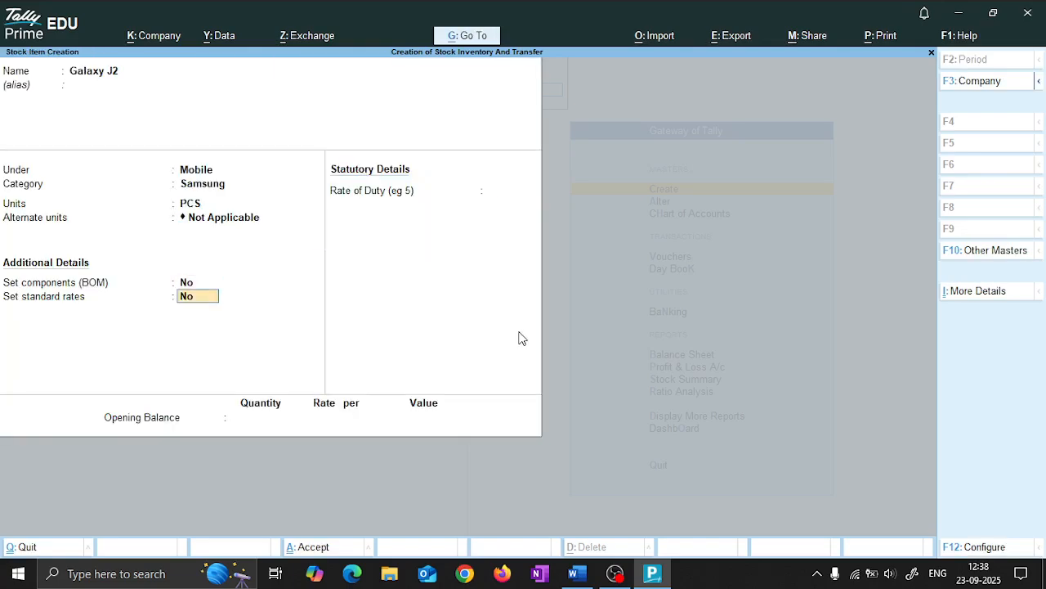
key(alt+Tab)
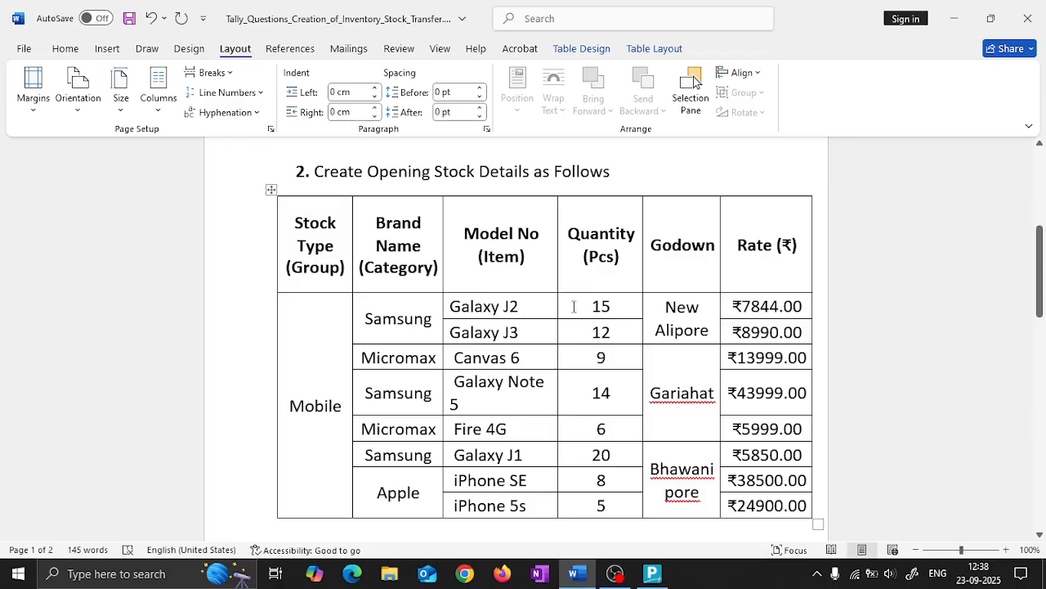
key(alt+Tab)
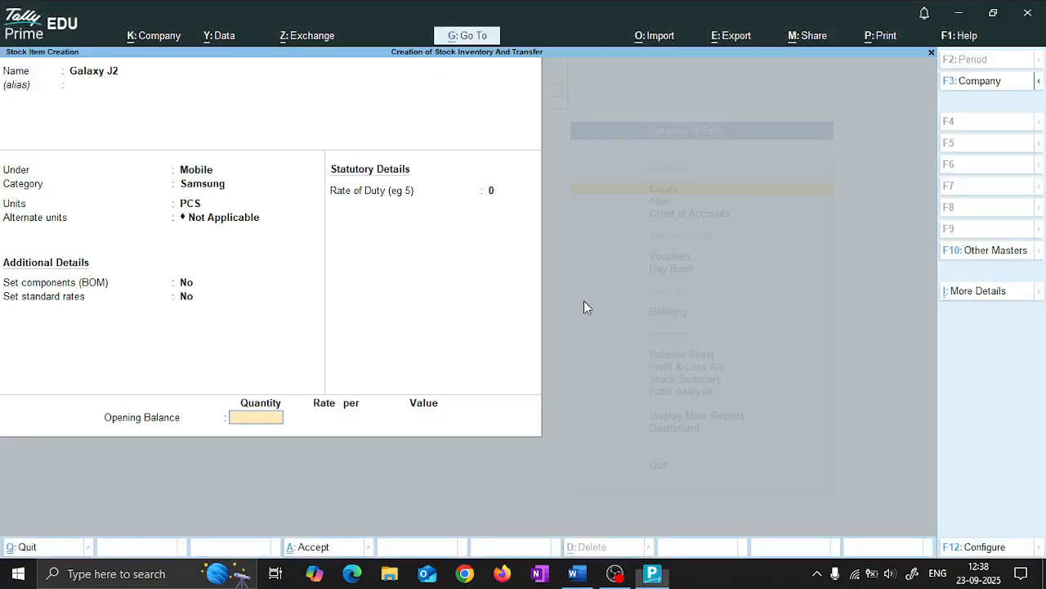
Set Galaxy J2's opening quantity to 15 PCS and allocate it all to the New Alipore godown.
text(15)
key(Return)
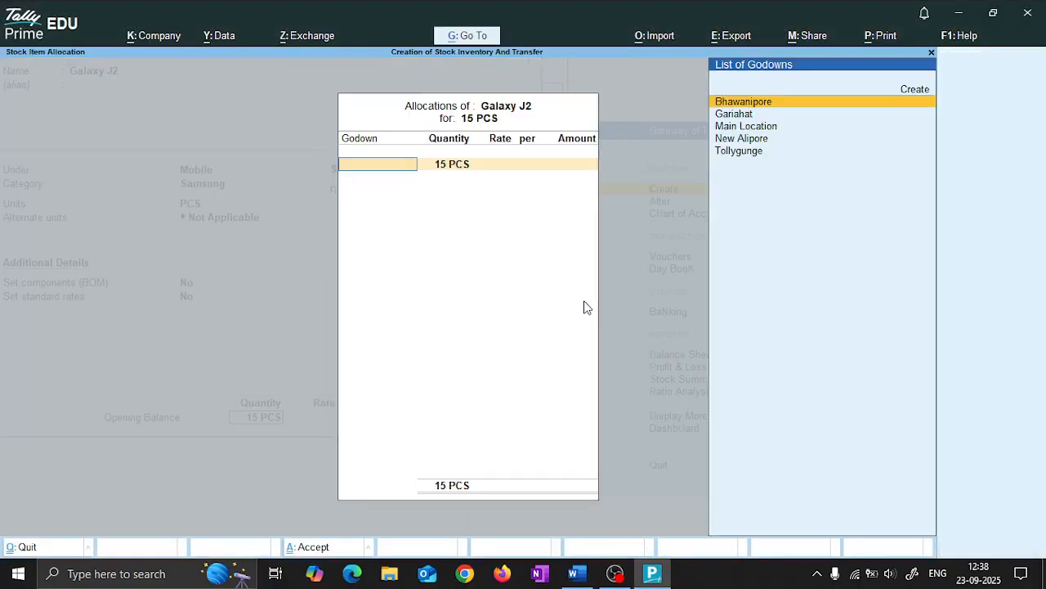
key(Down)
key(Down)
key(Down)
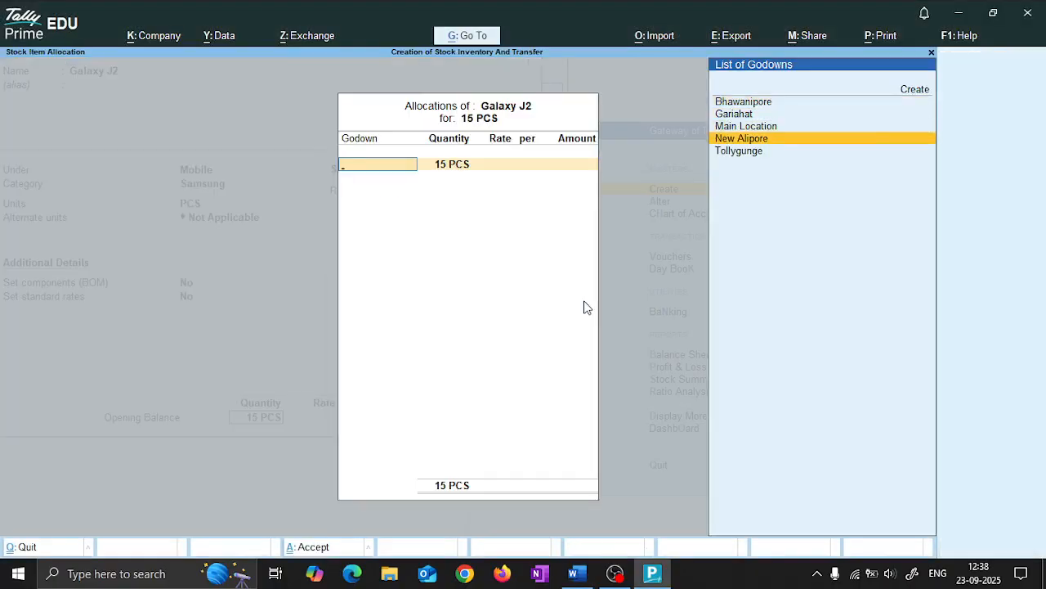
key(Return)
key(Return)
Set Galaxy J2's opening rate to 7844 per PCS, as given in the Word table, and save the item.
key(alt+Tab)
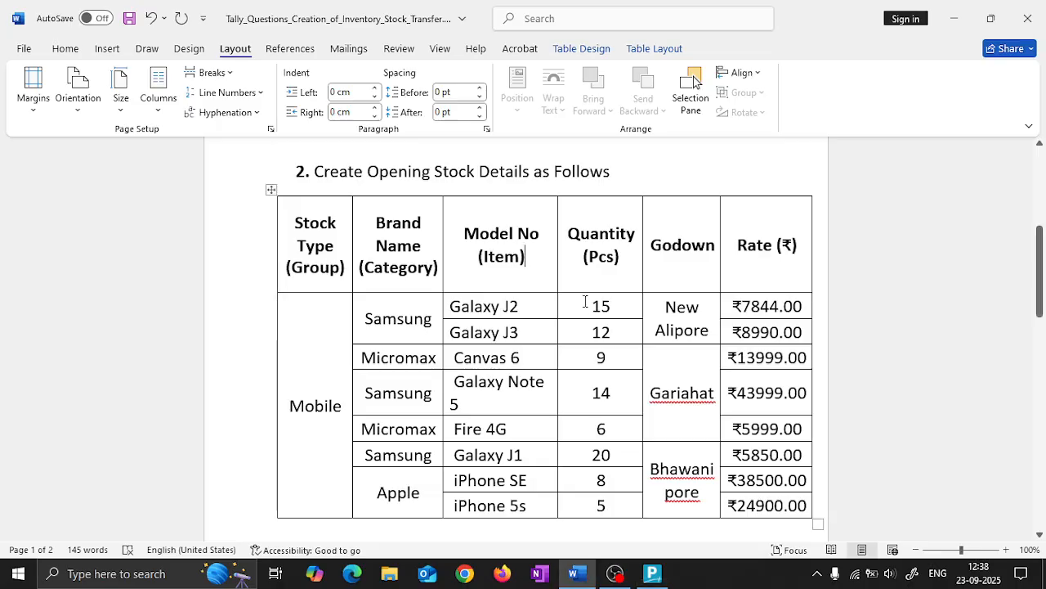
key(alt+Tab)
text(7844)
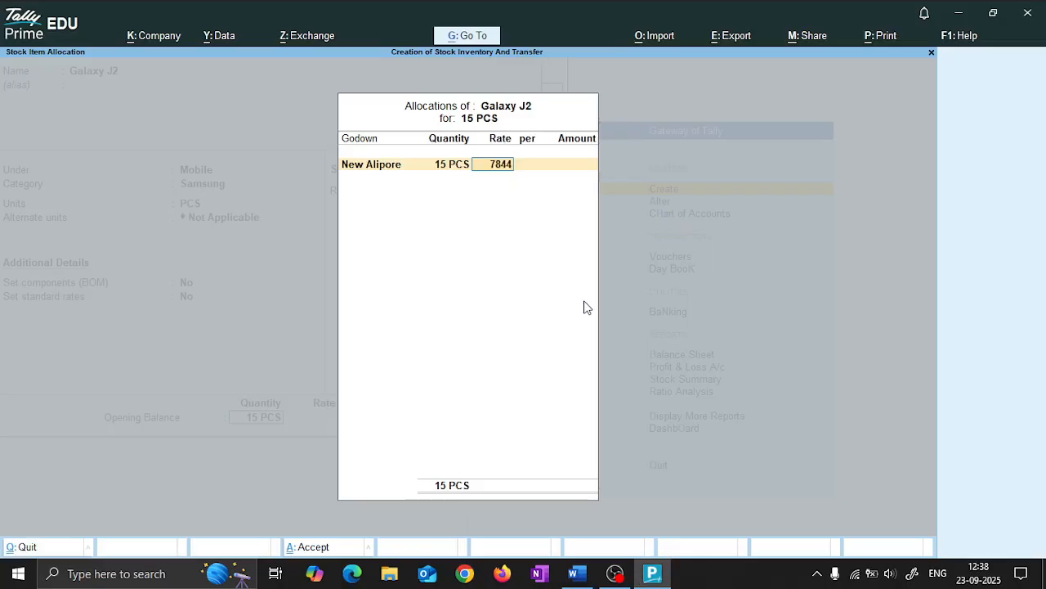
key(Return)
key(Return)
key(Return)
key(Return)
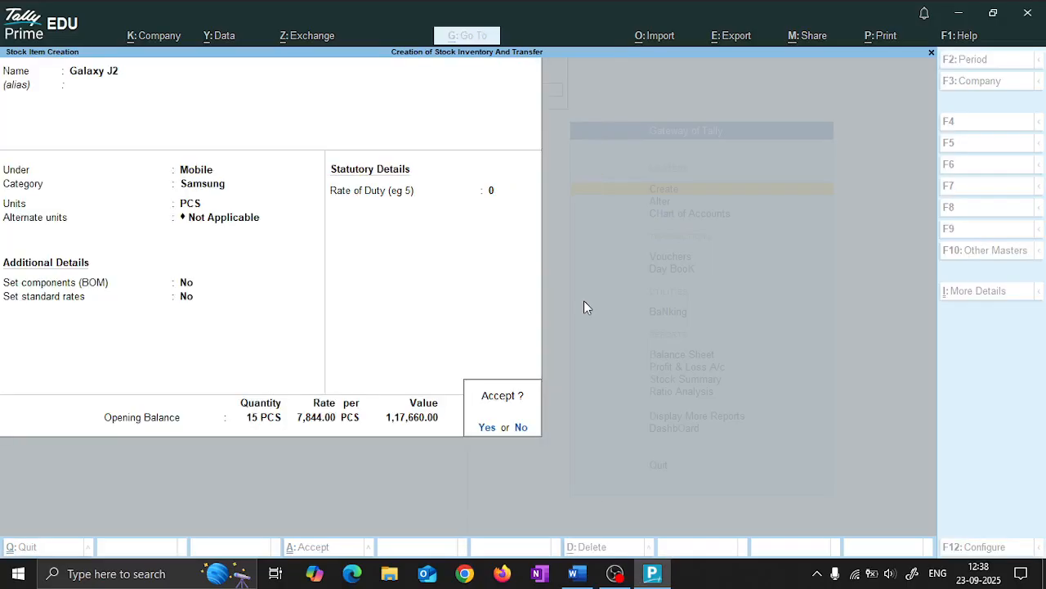
key(Return)
Start the next stock item, named Galaxy J3 as in the Word stock table, without an alias.
key(alt+Tab)
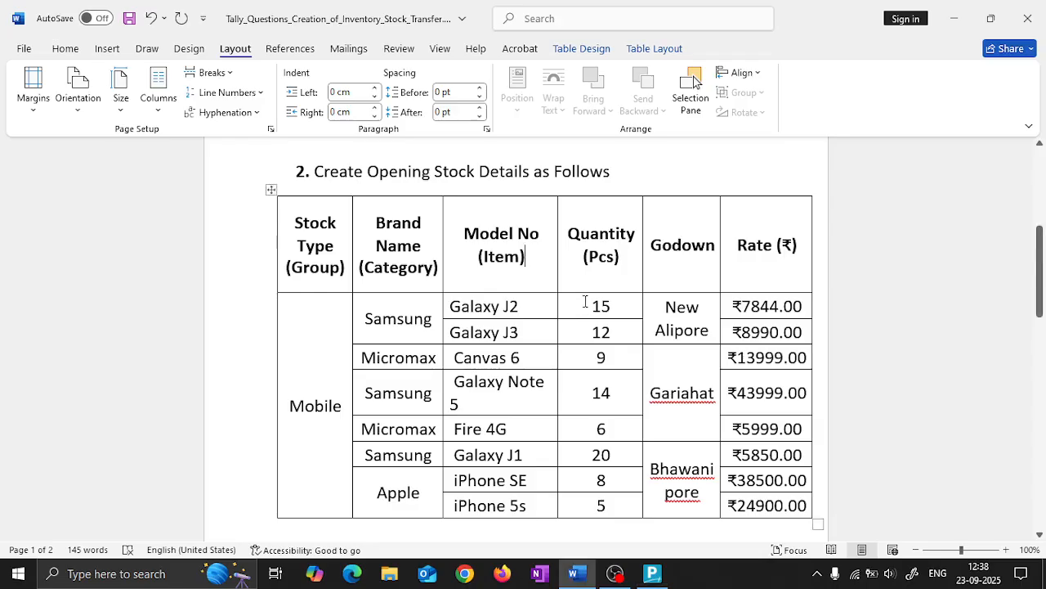
key(alt+Tab)
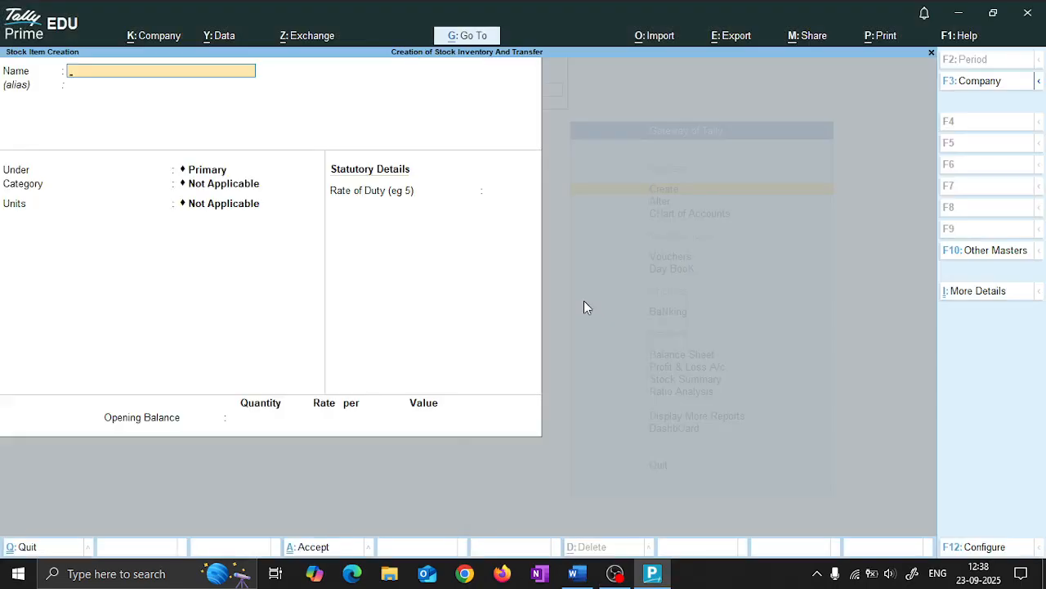
text(Galaxy J3)
key(Return)
key(Return)
key(Return)
key(BackSpace)
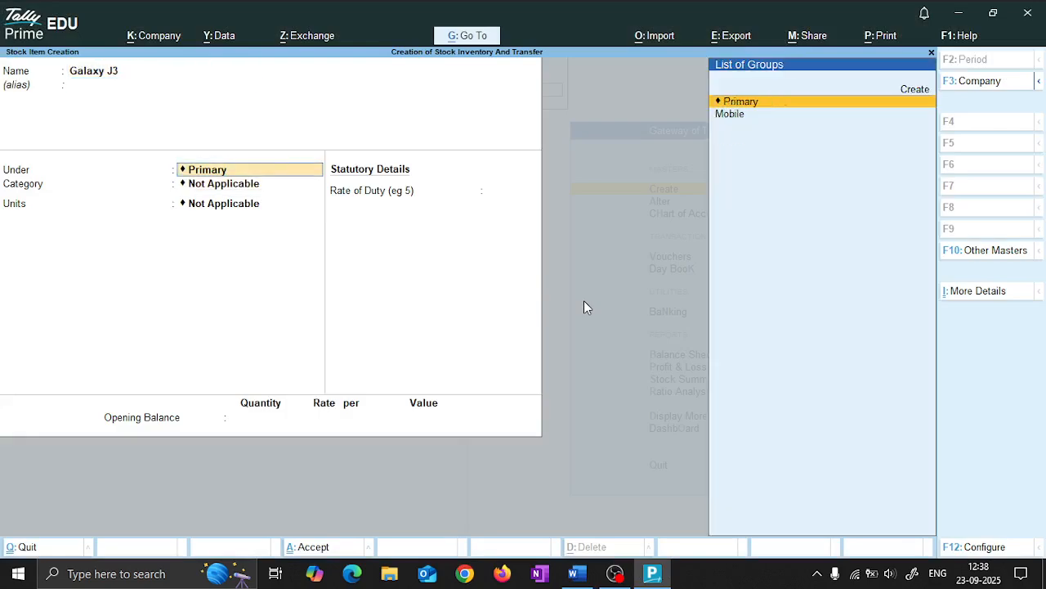
Place the Galaxy J3 item under the Mobile group and assign it the Samsung category.
key(Down)
key(Return)
key(Down)
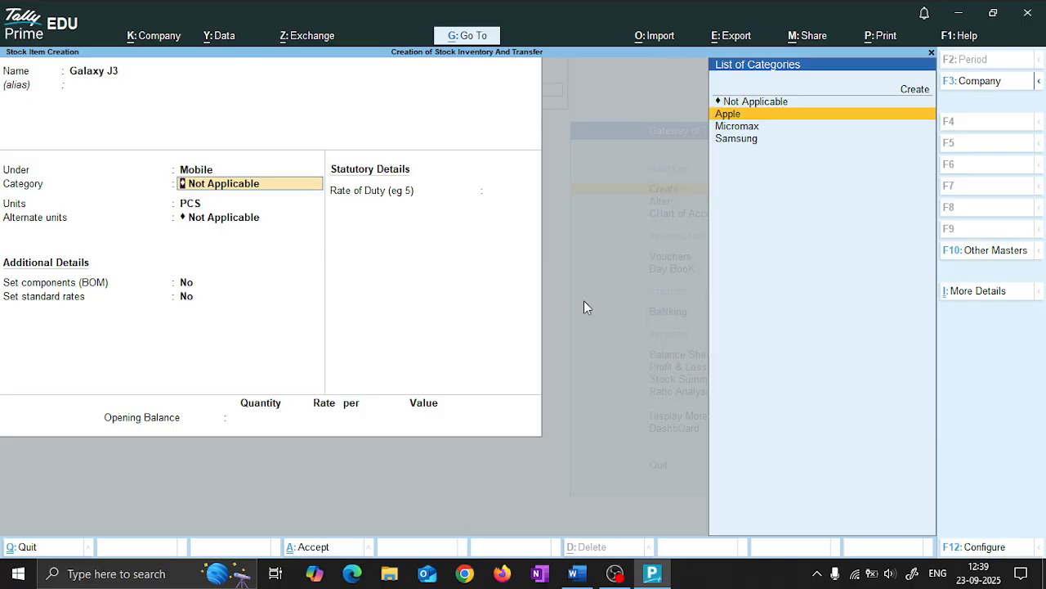
key(Down)
key(Down)
key(Return)
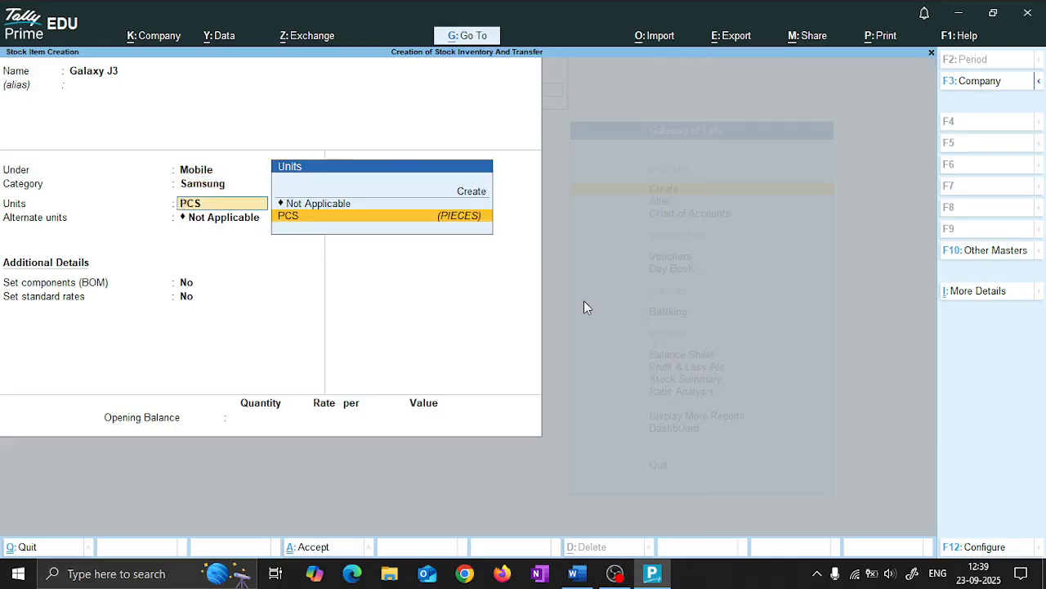
Keep Galaxy J3's unit as PCS with alternate units Not Applicable, and leave components and standard rates at No.
key(Return)
key(Return)
key(Return)
key(Return)
key(Return)
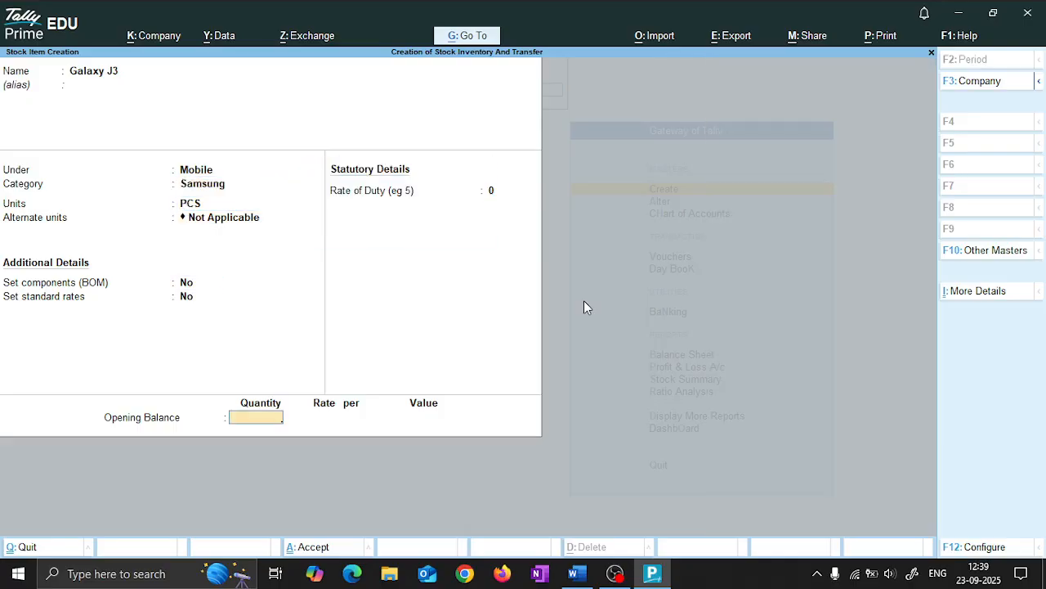
key(Return)
key(Escape)
Set Galaxy J3's opening quantity to 12 PCS and allocate it to the New Alipore godown, following the Word stock table.
key(alt+Tab)
key(alt+Tab)
text(12)
key(Return)
key(Down)
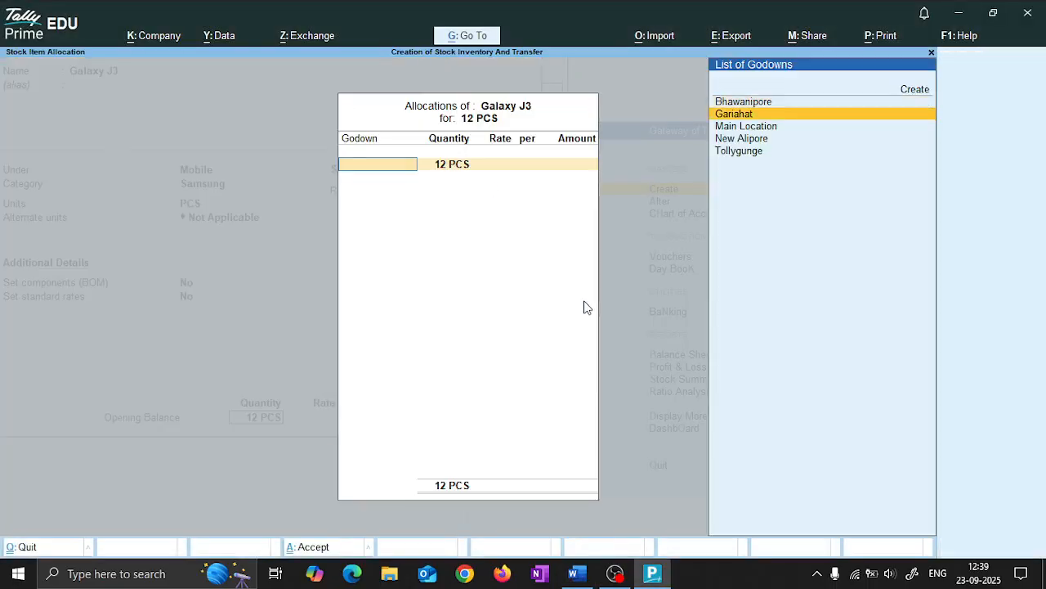
key(alt+Tab)
key(alt+Tab)
key(alt+Tab)
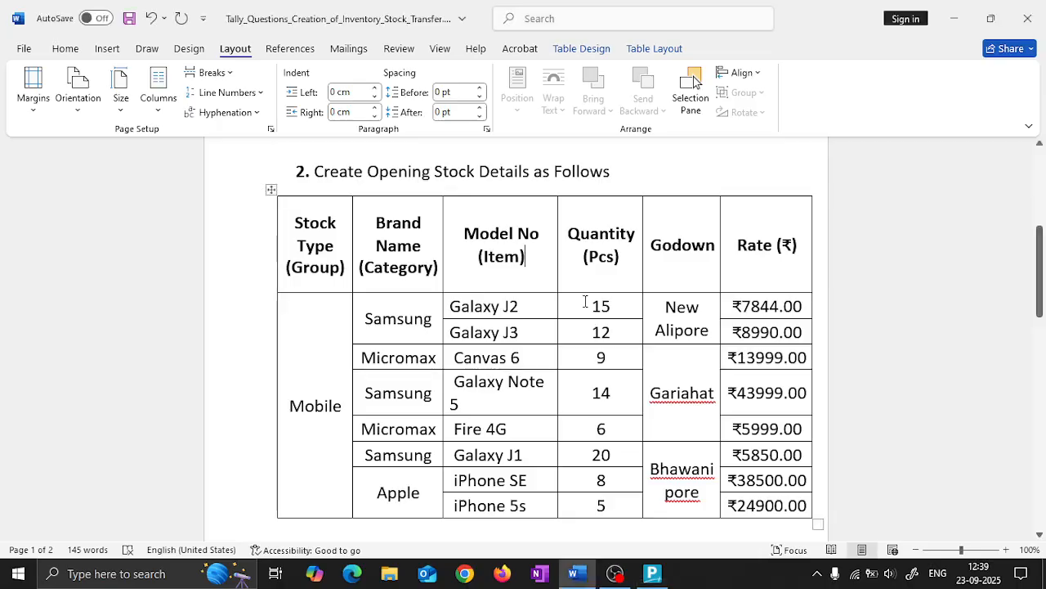
key(alt+Tab)
key(Down)
key(Down)
key(Return)
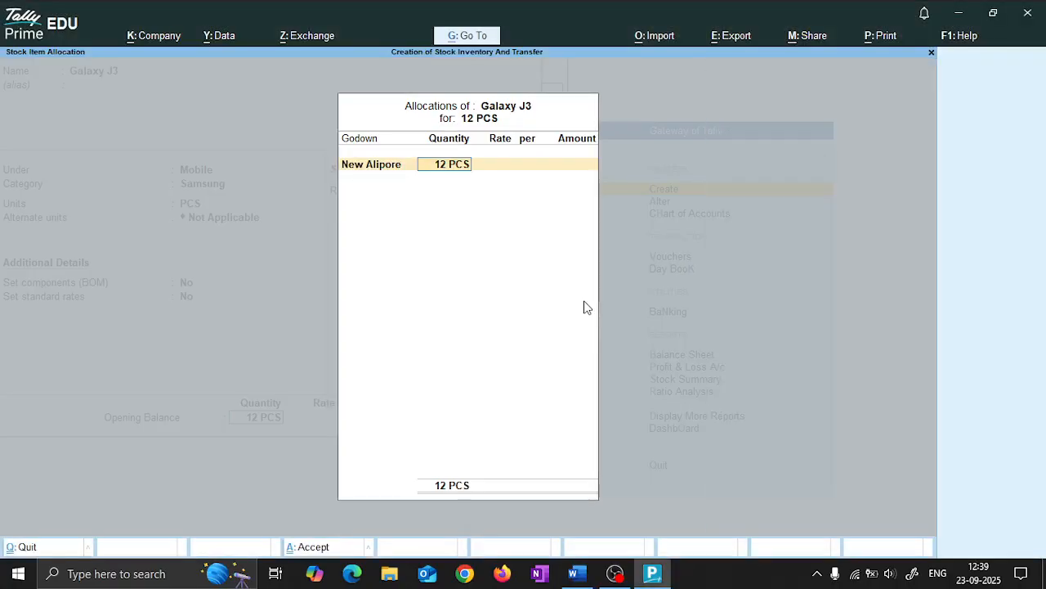
Set Galaxy J3's opening rate to 8990 per PCS, as given in the Word table, and save the item.
key(Return)
key(alt+Tab)
key(alt+Tab)
text(8990)
key(Return)
key(Return)
key(Return)
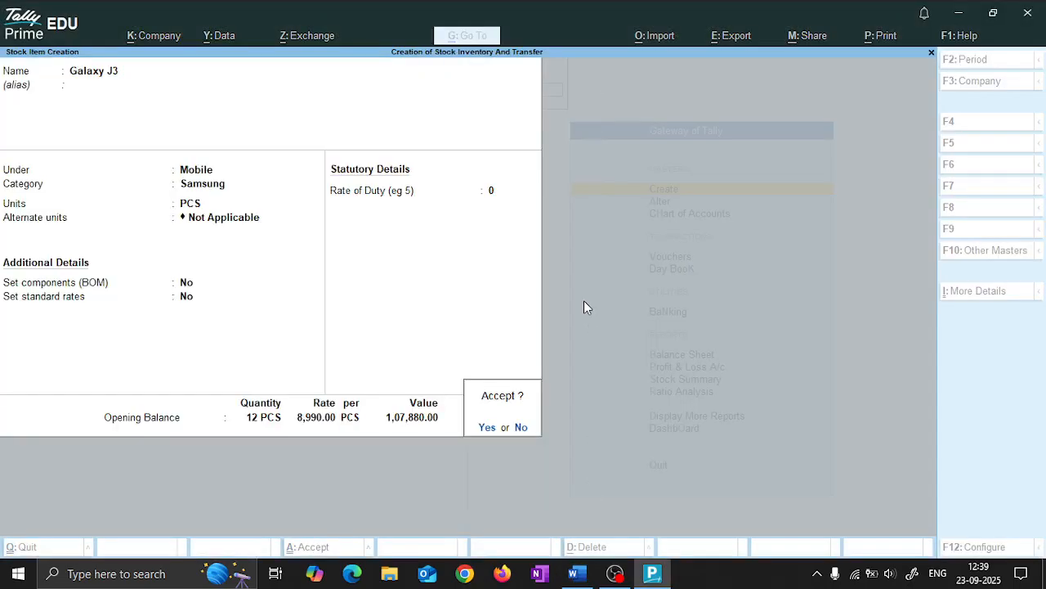
key(Return)
Start the next stock item, named Canvas 6 after the model in the Word stock table.
key(alt+Tab)
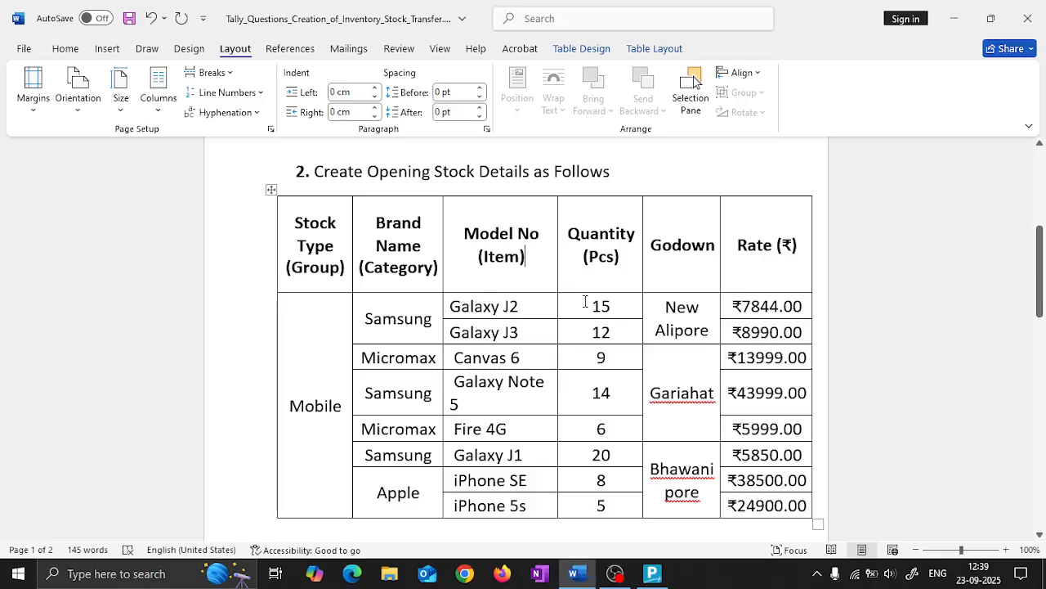
key(alt+Tab)
text(Ca)
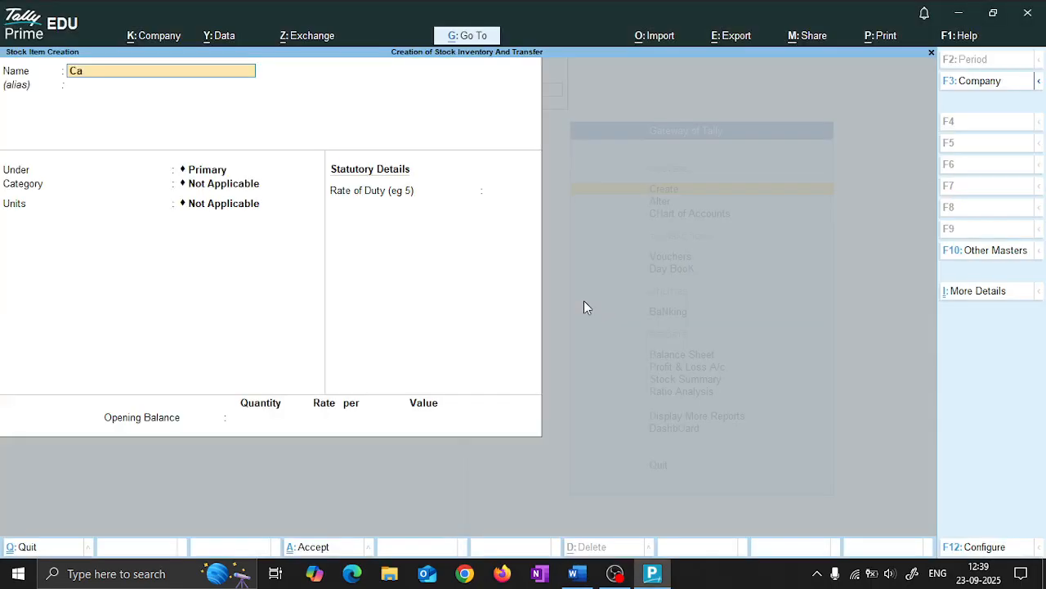
text(nvas 6)
key(Return)
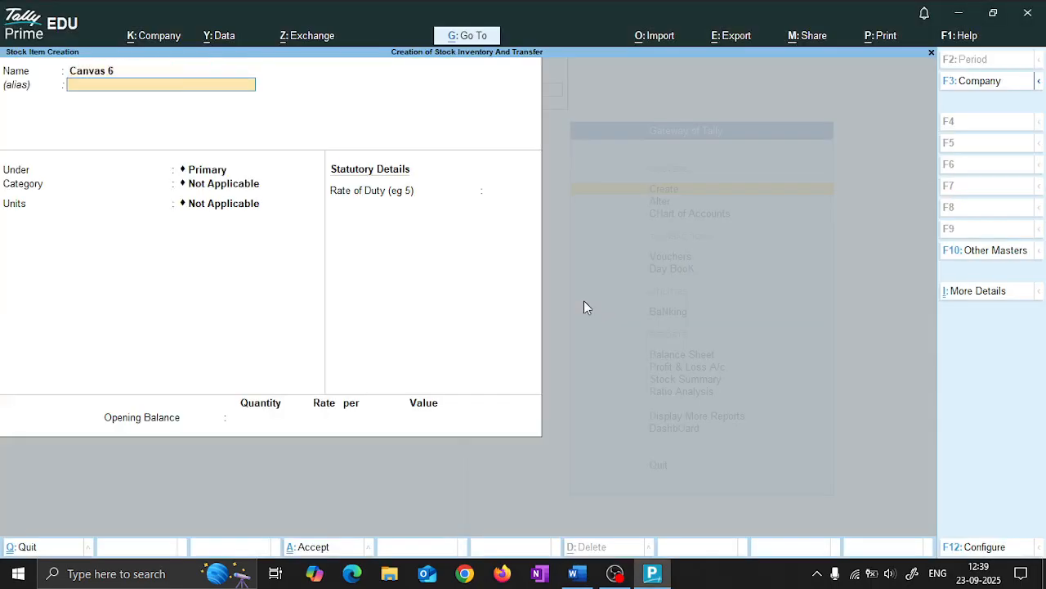
Put Canvas 6 under the Mobile stock group and assign it to the Micromax category.
key(Down)
key(Return)
key(Down)
key(Down)
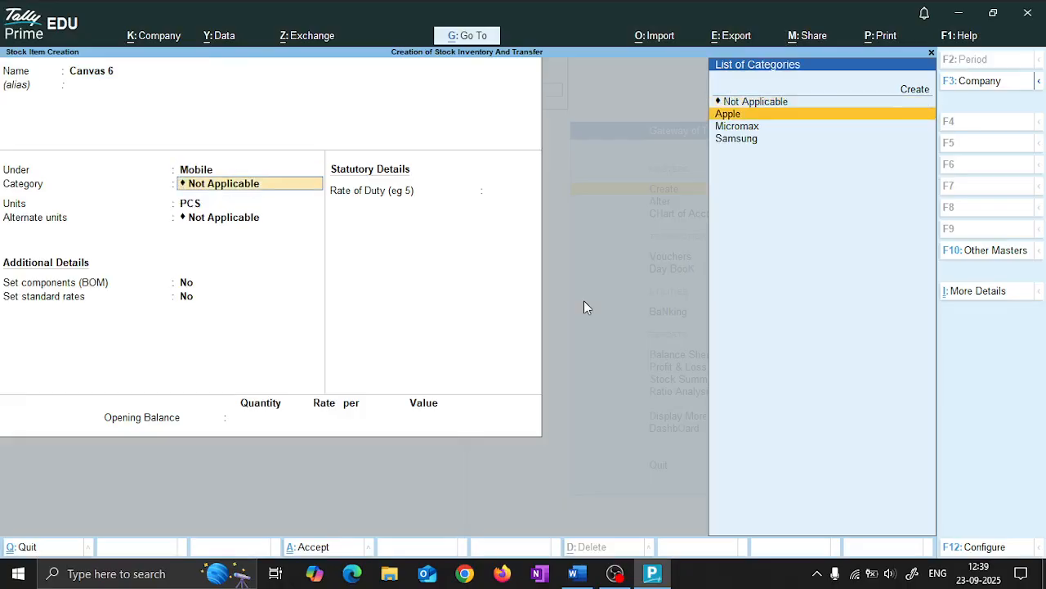
key(Return)
Keep Canvas 6's unit as PCS with no alternate unit, and leave components, standard rates and the duty rate at their defaults.
key(Return)
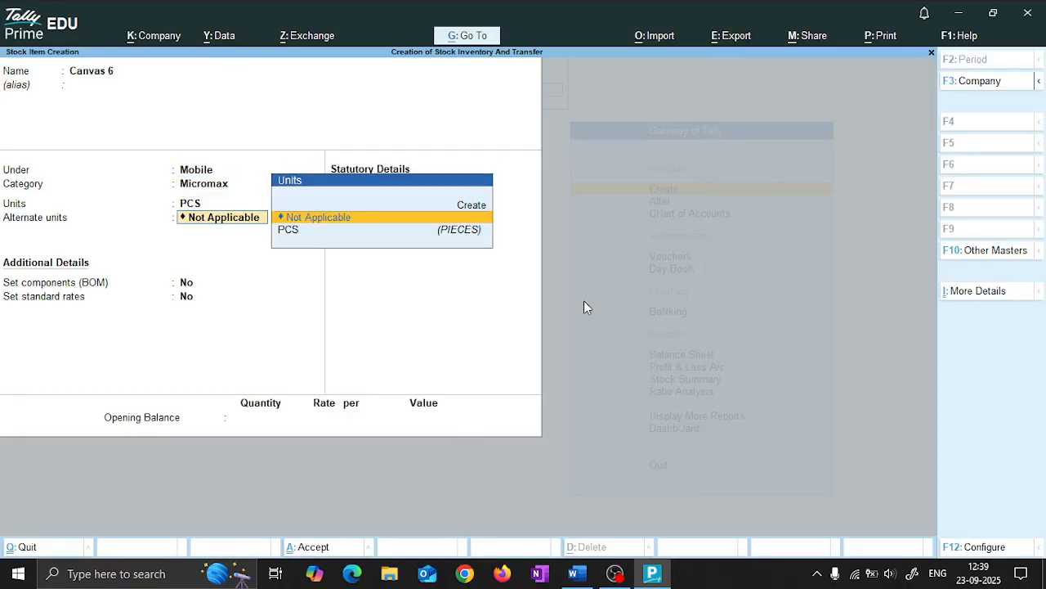
key(Return)
key(Return)
key(Return)
key(Return)
Set Canvas 6's opening quantity to 9 PCS and allocate it to the Gariahat godown, following the Word stock table.
key(alt+Tab)
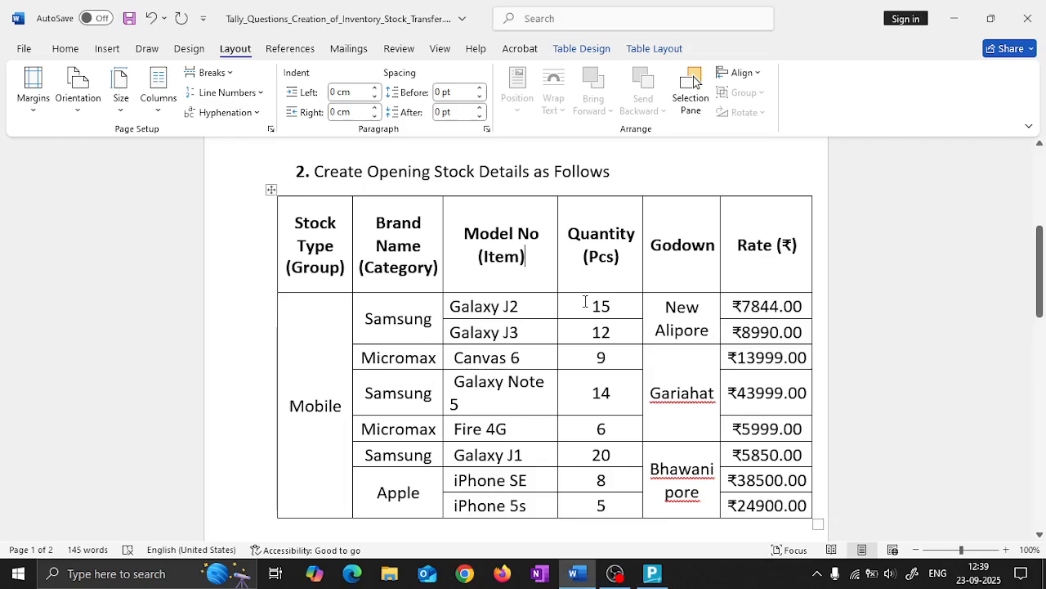
key(alt+Tab)
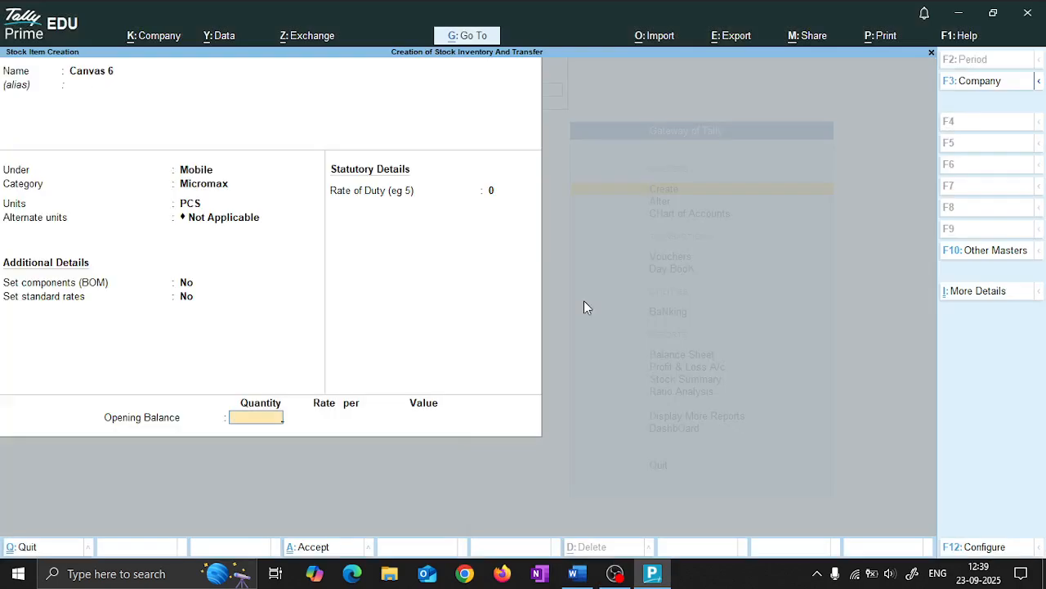
text(9)
key(Return)
key(alt+Tab)
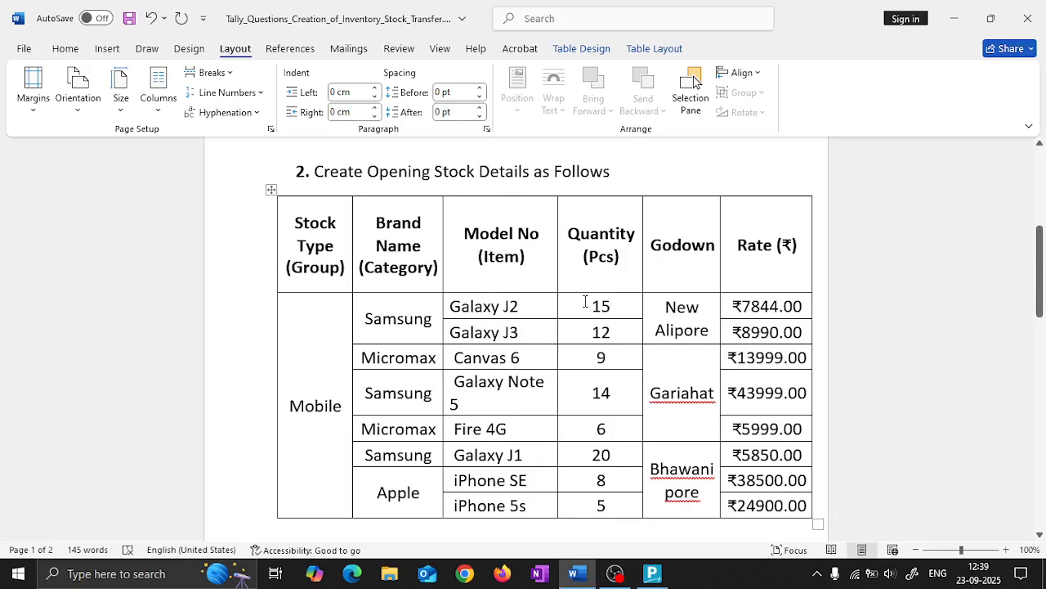
key(alt+Tab)
text(g)
key(Return)
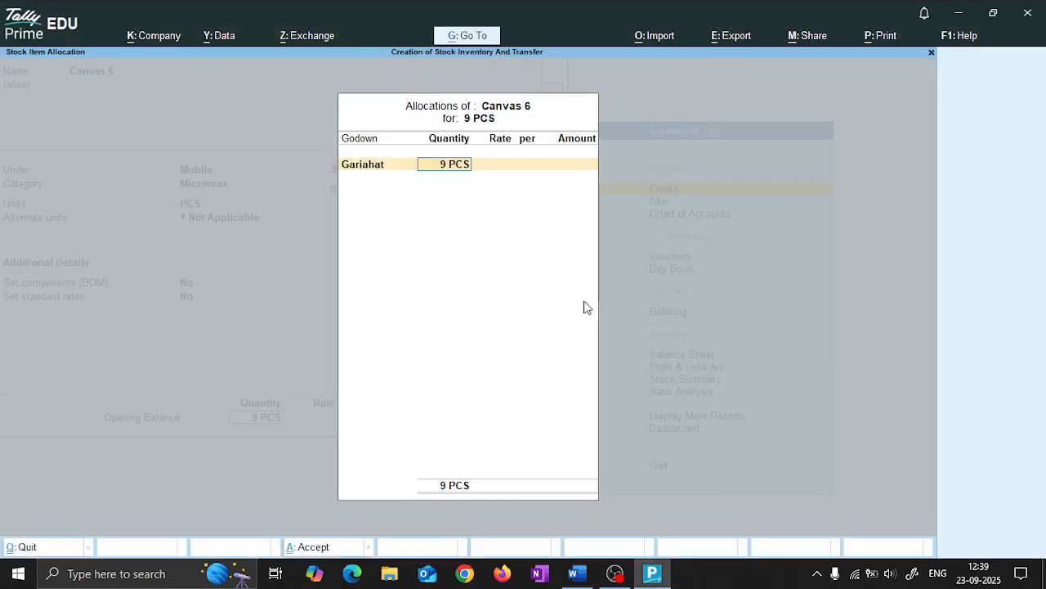
Set Canvas 6's opening rate to 13999 per PCS, as given in the Word table, and save the item.
key(alt+Tab)
key(alt+Tab)
key(Return)
text(13999)
key(Return)
key(Return)
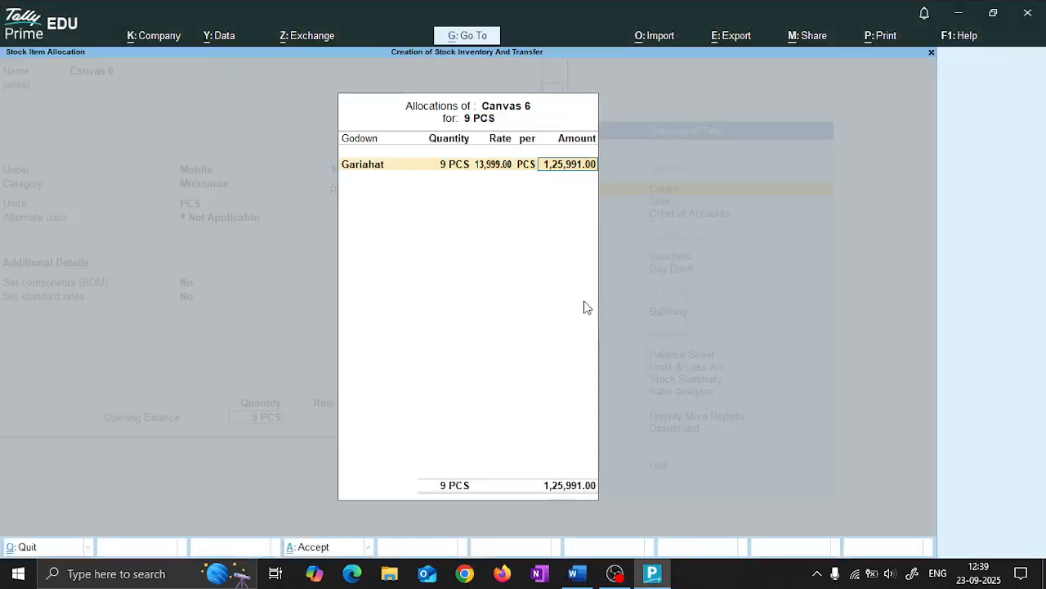
key(Return)
key(Return)
key(Return)
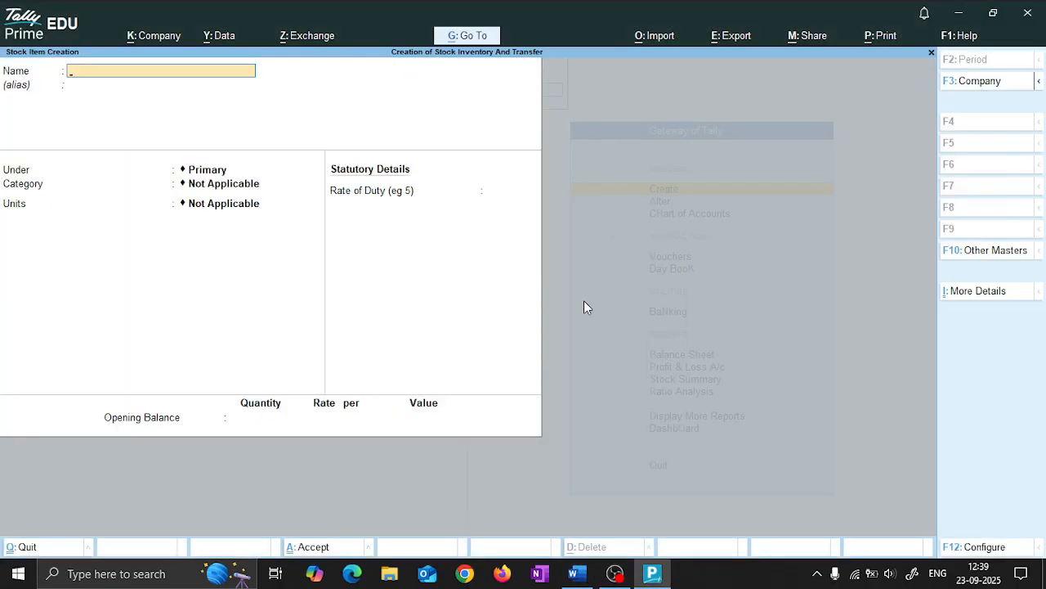
Start the next stock item, named Galaxy Note 5 after the model in the Word stock table.
key(alt+Tab)
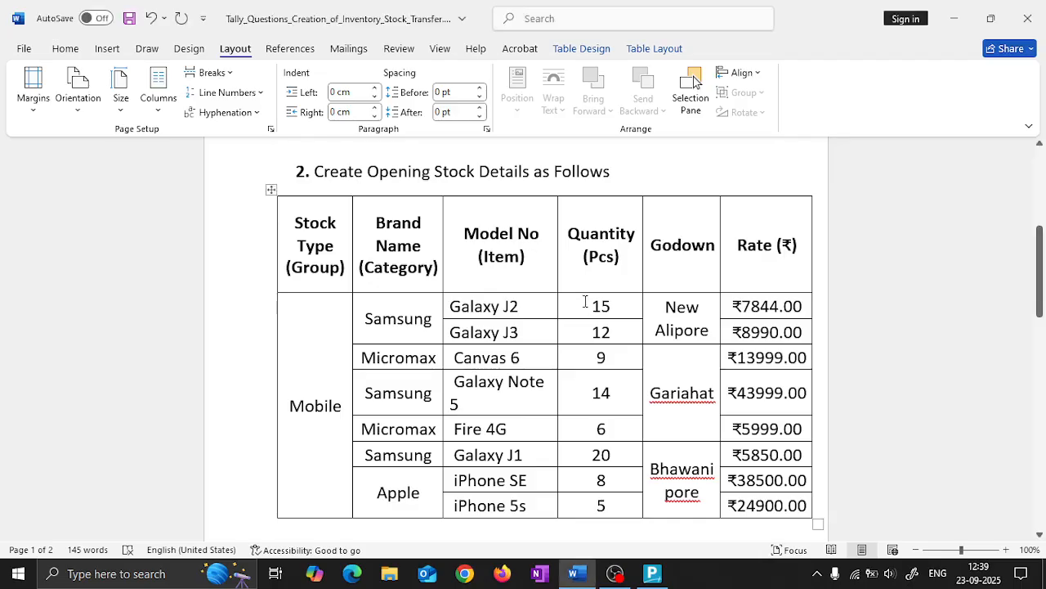
key(alt+Tab)
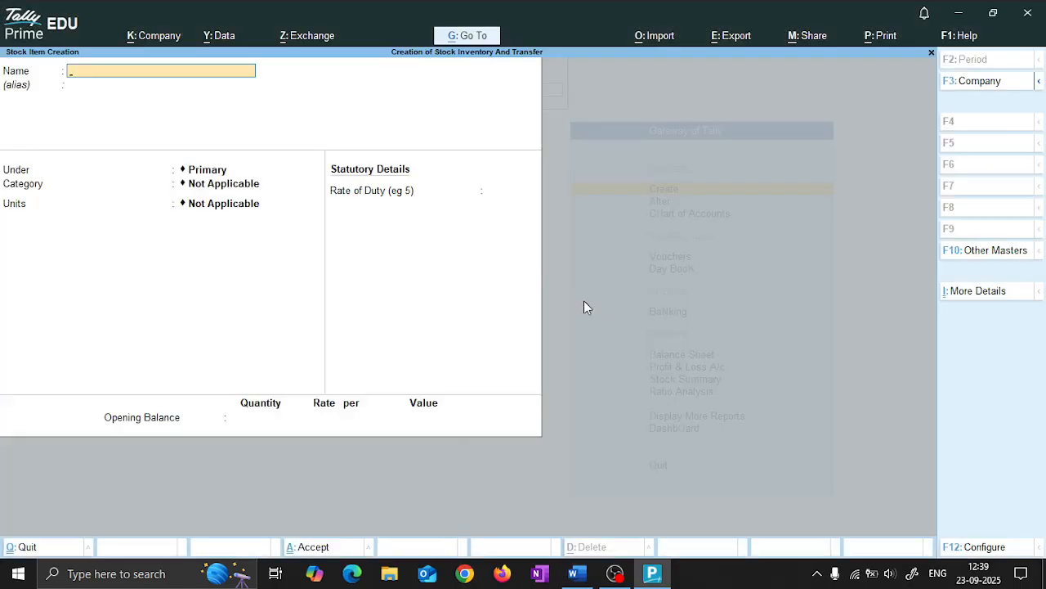
text(Galaxy Note)
key(Return)
key(Return)
key(Return)
key(BackSpace)
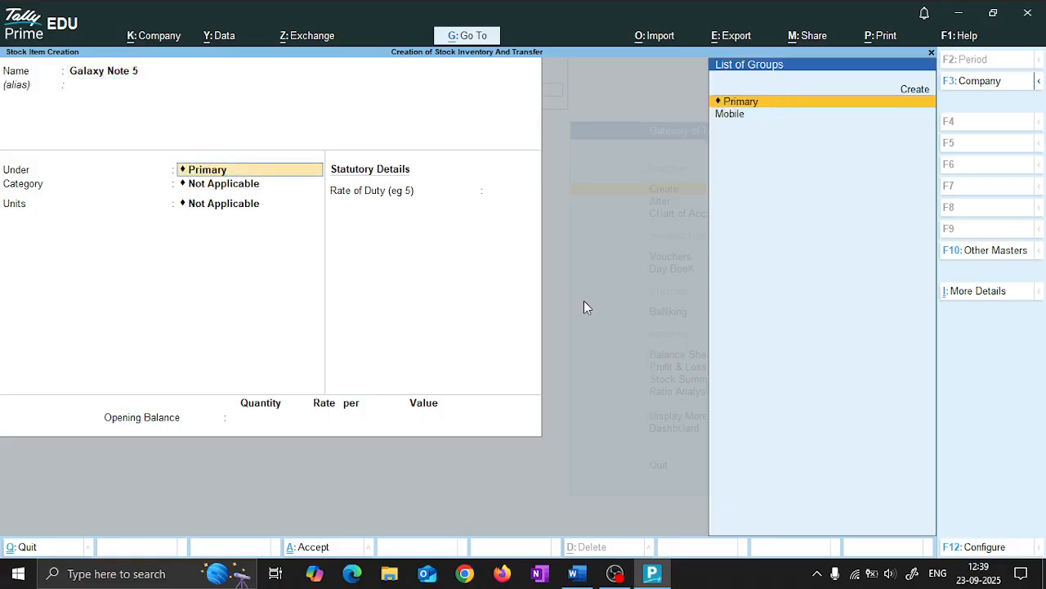
Put Galaxy Note 5 under the Mobile group and assign the Samsung category, checking the brand in the Word table.
key(Down)
key(Return)
key(Down)
key(Down)
key(Down)
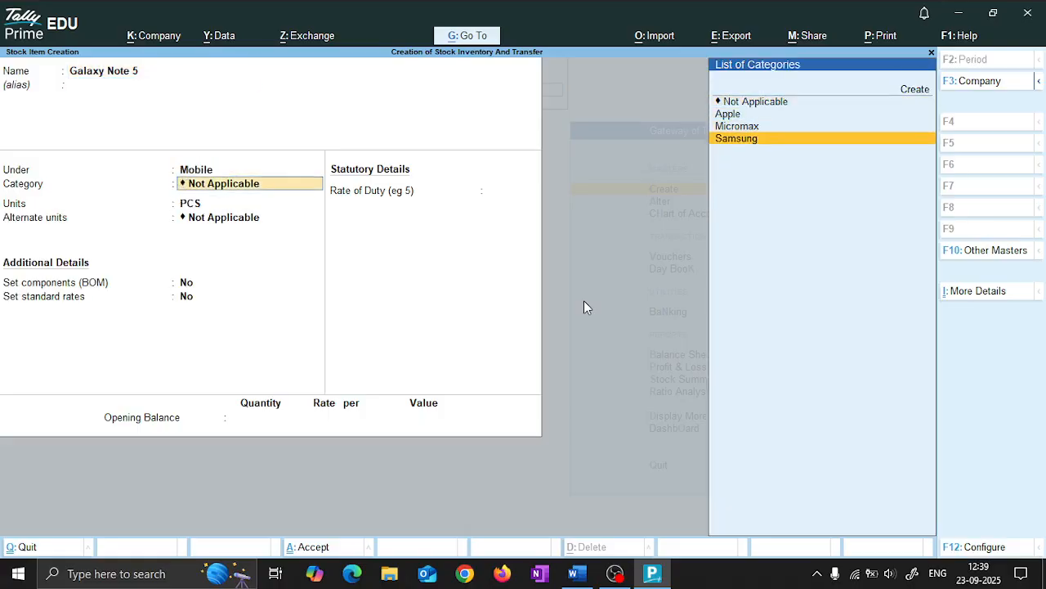
key(alt+Tab)
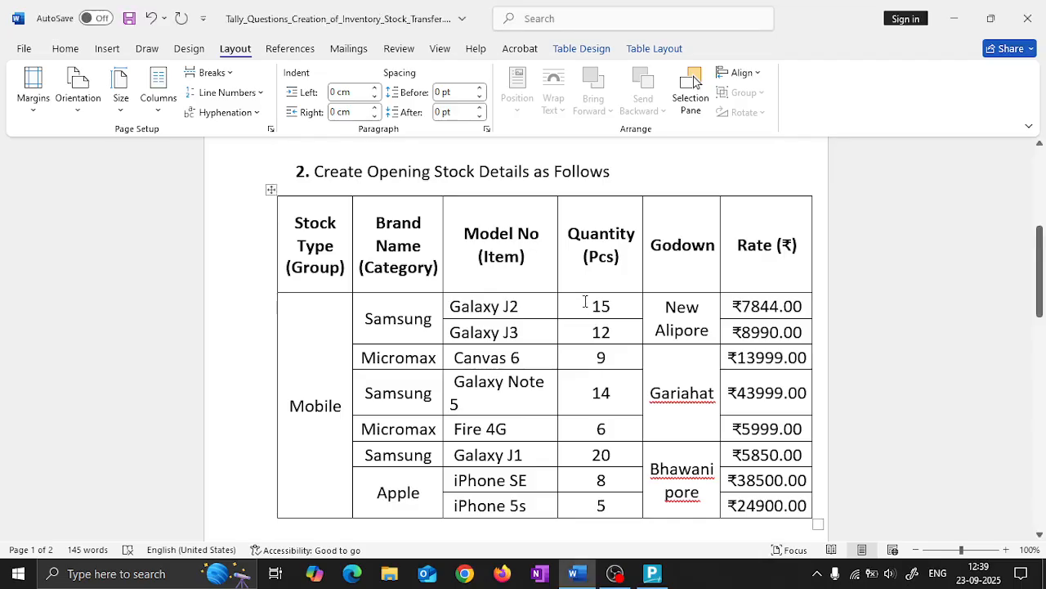
key(alt+Tab)
key(Return)
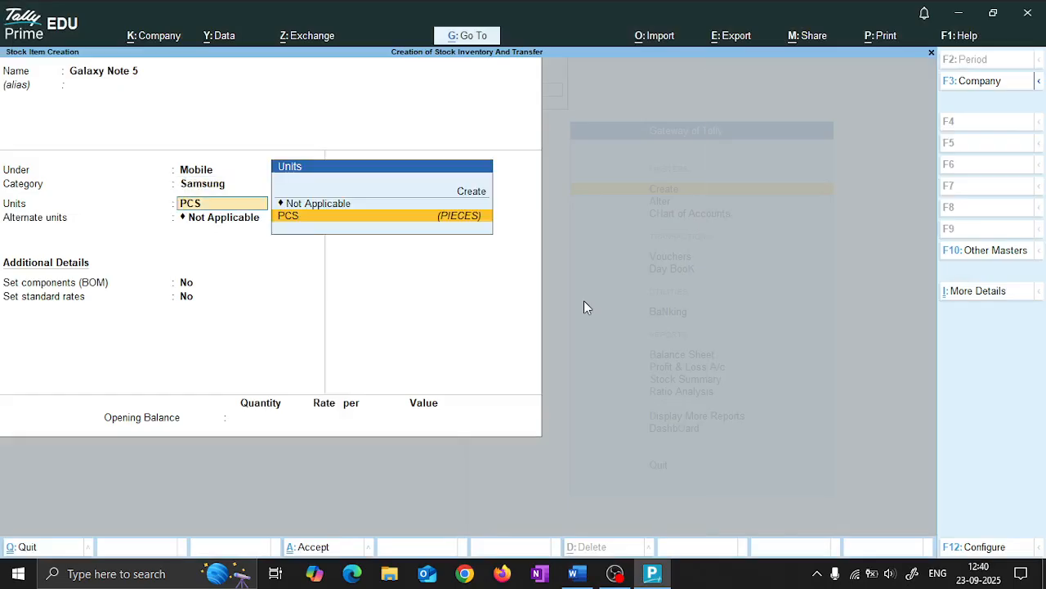
Keep Galaxy Note 5's unit as PCS with alternate units Not Applicable, and leave components, standard rates and duty at their defaults.
key(Return)
key(Return)
key(Return)
key(Return)
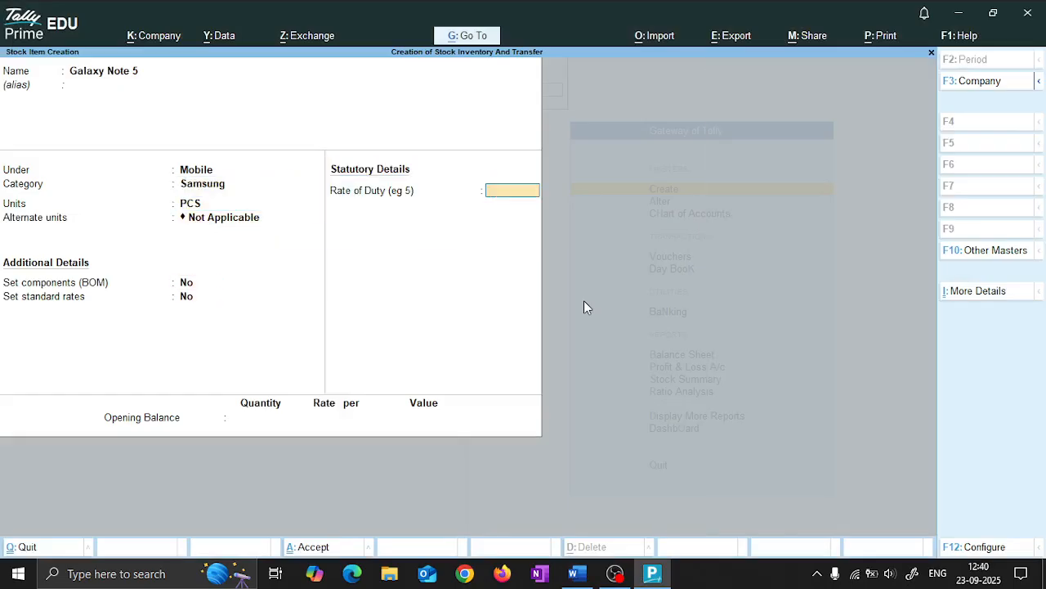
key(Return)
Set Galaxy Note 5's opening quantity to 14 PCS and allocate it to the Gariahat godown, following the Word table.
key(alt+Tab)
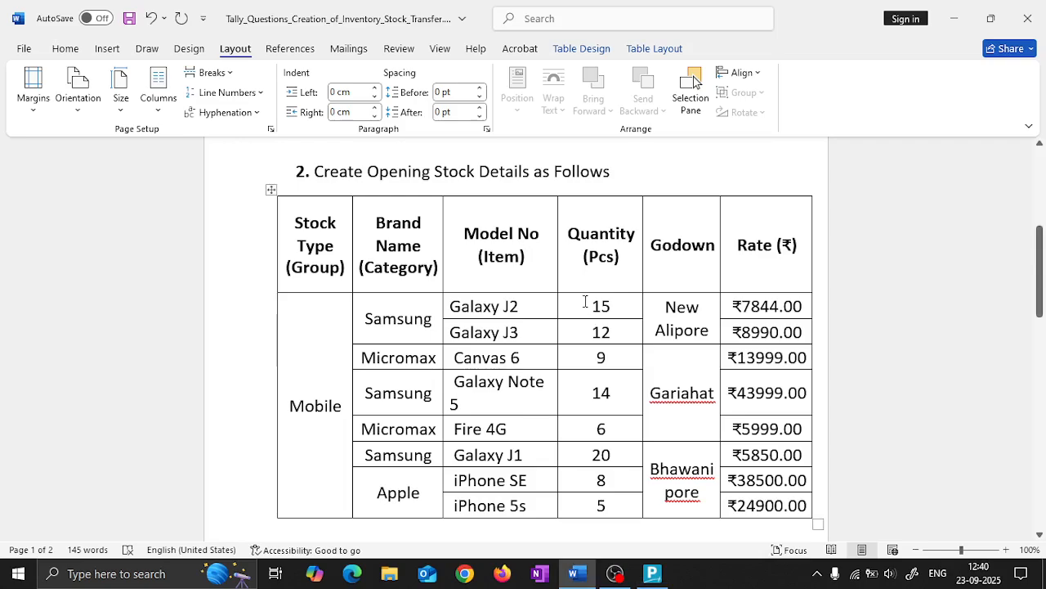
key(alt+Tab)
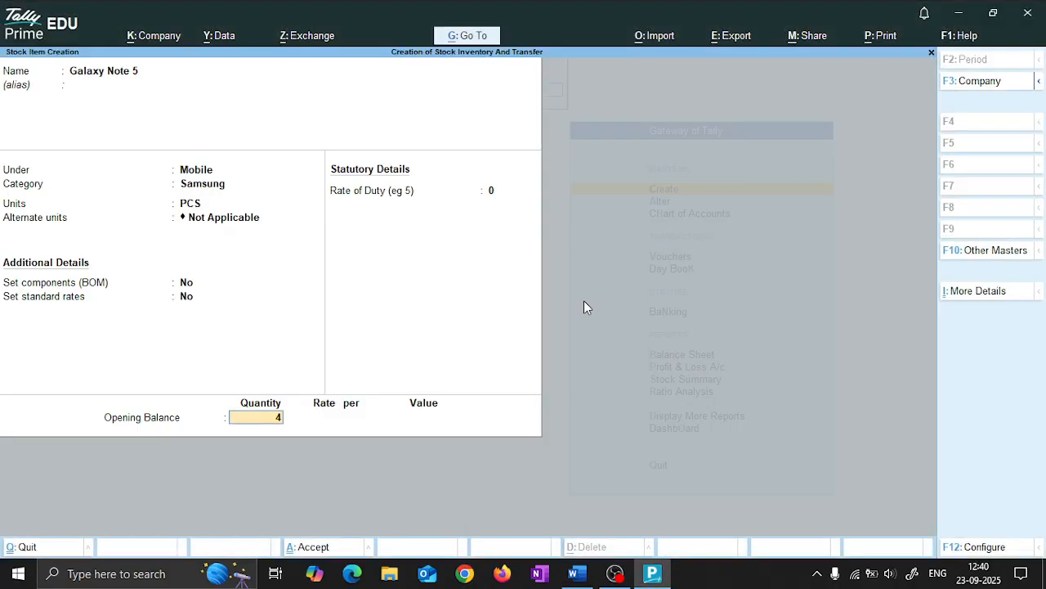
text(1)
key(BackSpace)
key(alt+Tab)
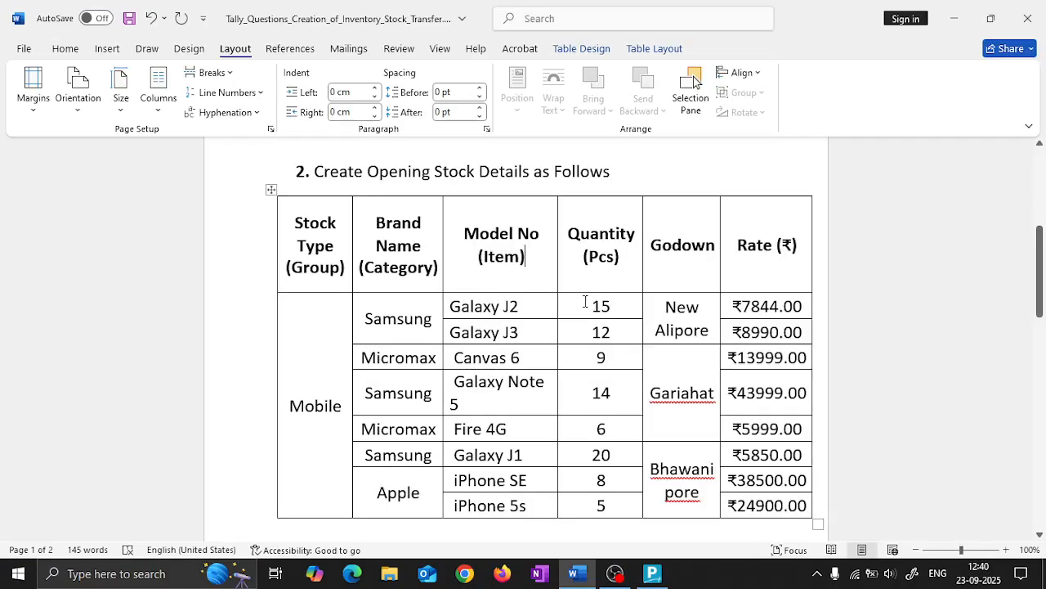
key(alt+Tab)
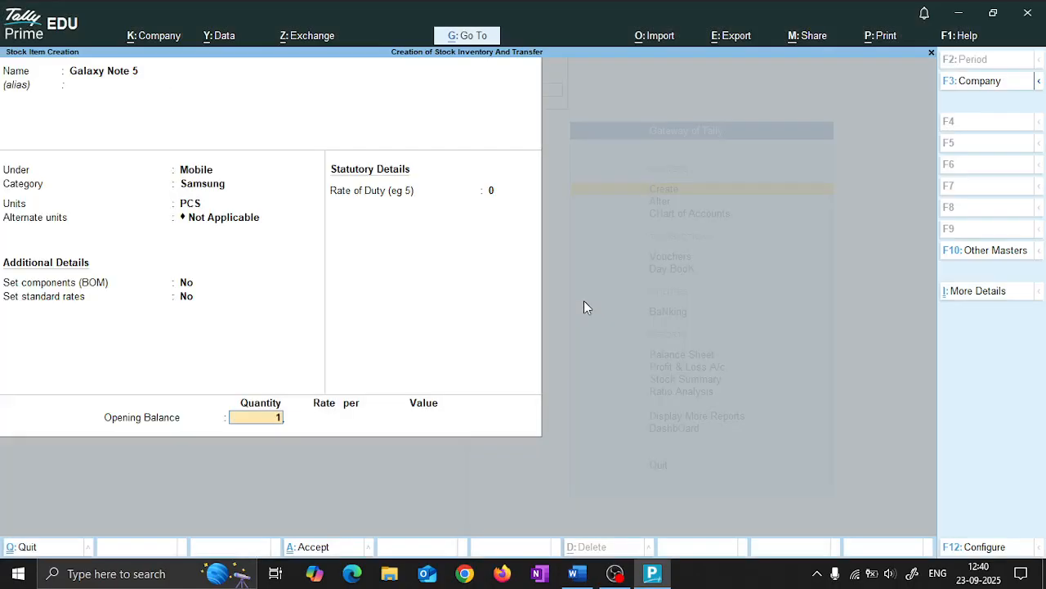
text(4)
key(Return)
key(Down)
key(Return)
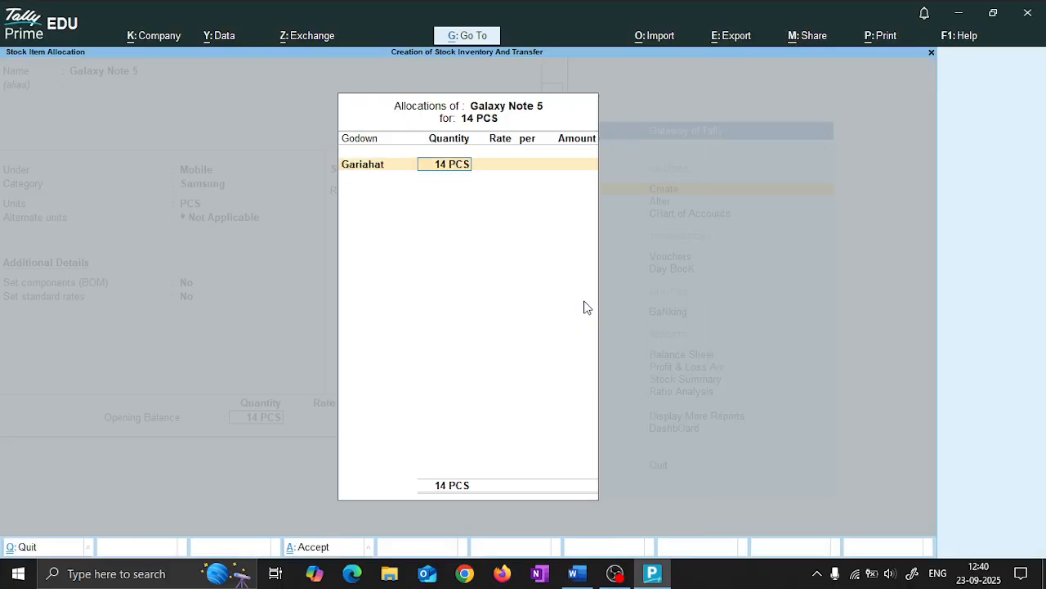
Set Galaxy Note 5's opening rate to 43999 per PCS, as given in the Word table, and save the item.
key(Return)
key(alt+Tab)
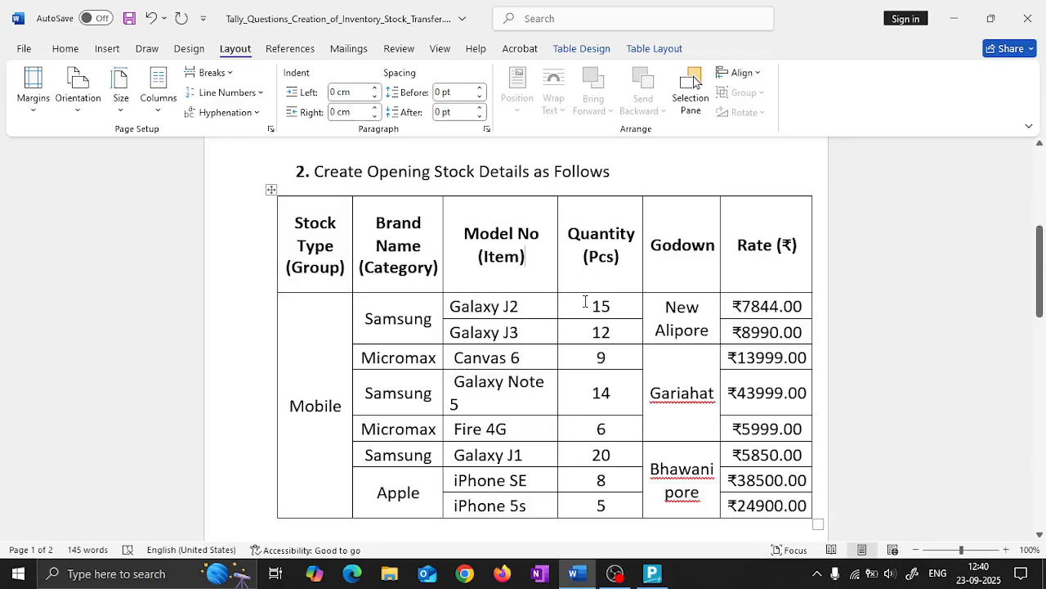
key(alt+Tab)
text(43999)
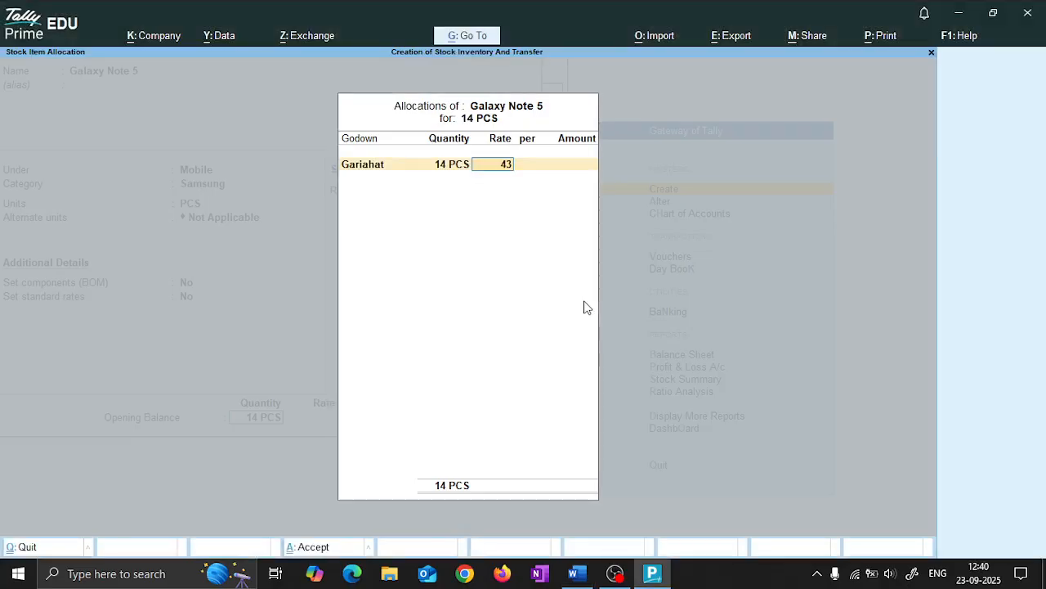
key(Return)
key(Return)
key(Return)
key(Return)
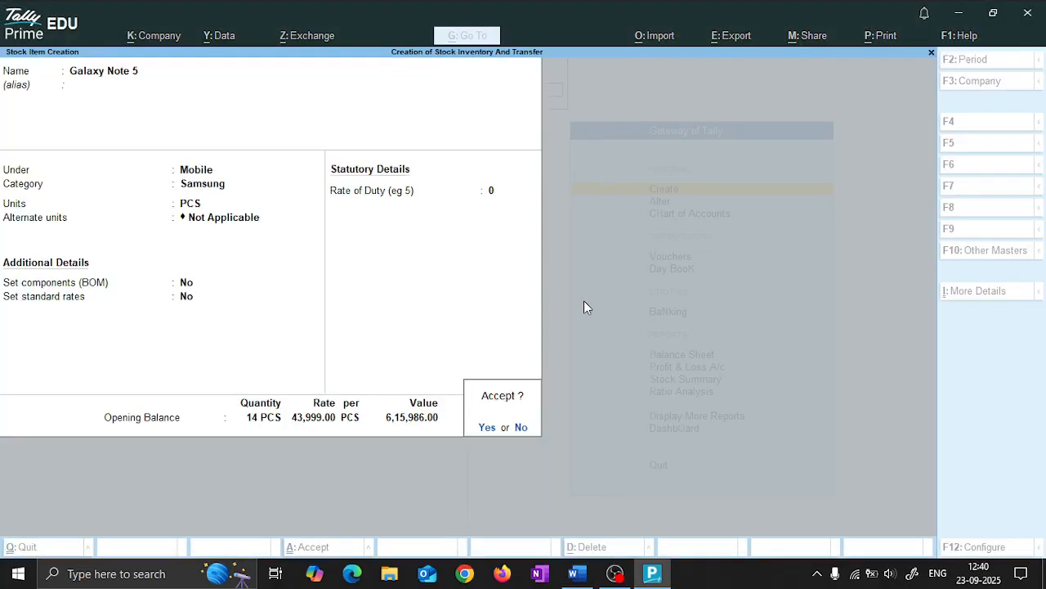
key(Return)
Start the next stock item, named Fire 4G after the model in the Word stock table.
key(alt+Tab)
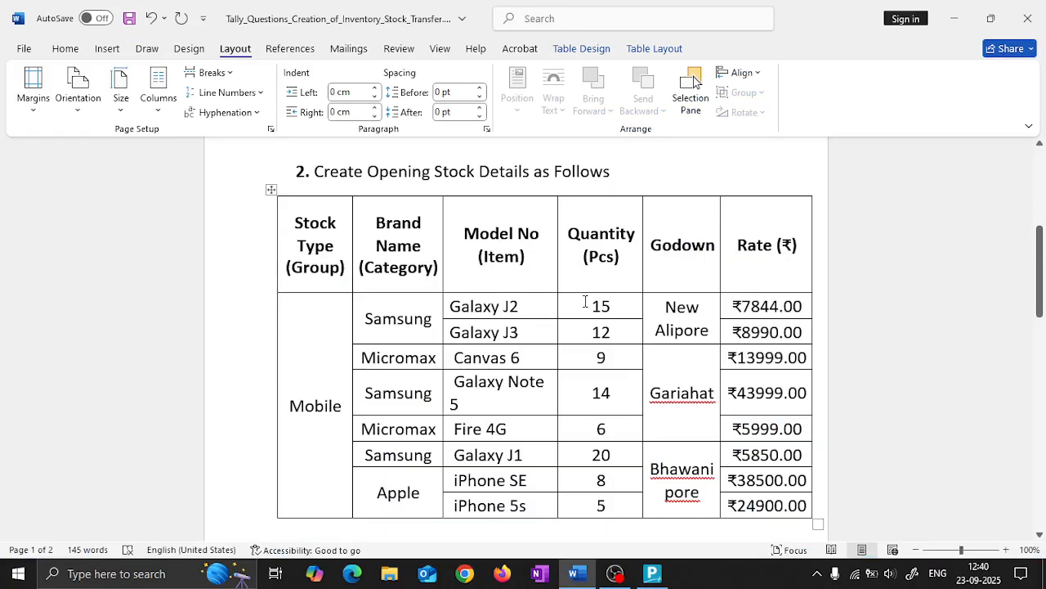
key(alt+Tab)
text(Fir)
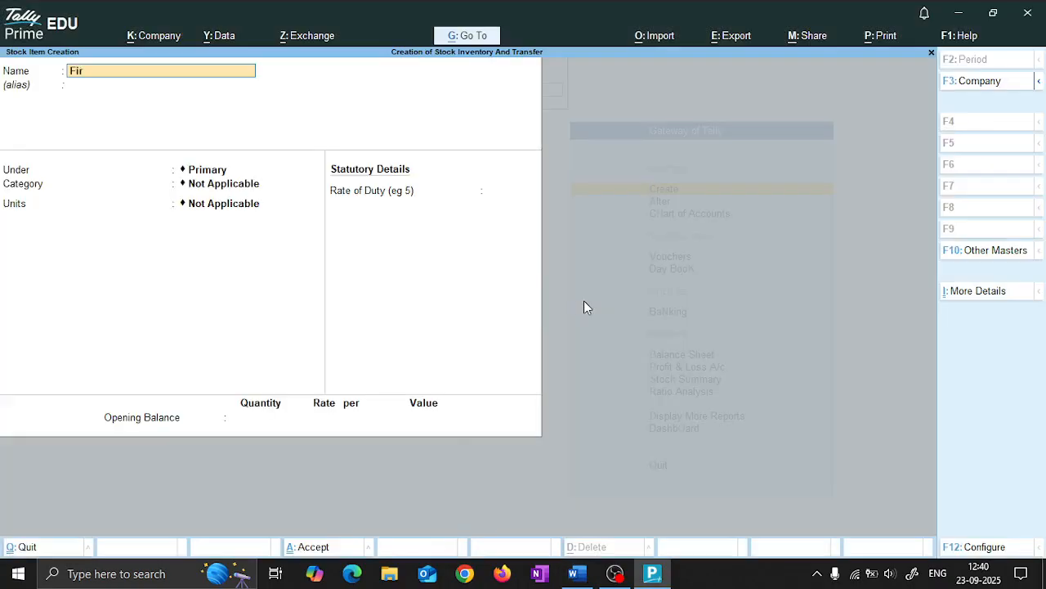
text(e 4G)
key(Return)
Put Fire 4G under the Mobile stock group and assign it to the Micromax category.
key(Down)
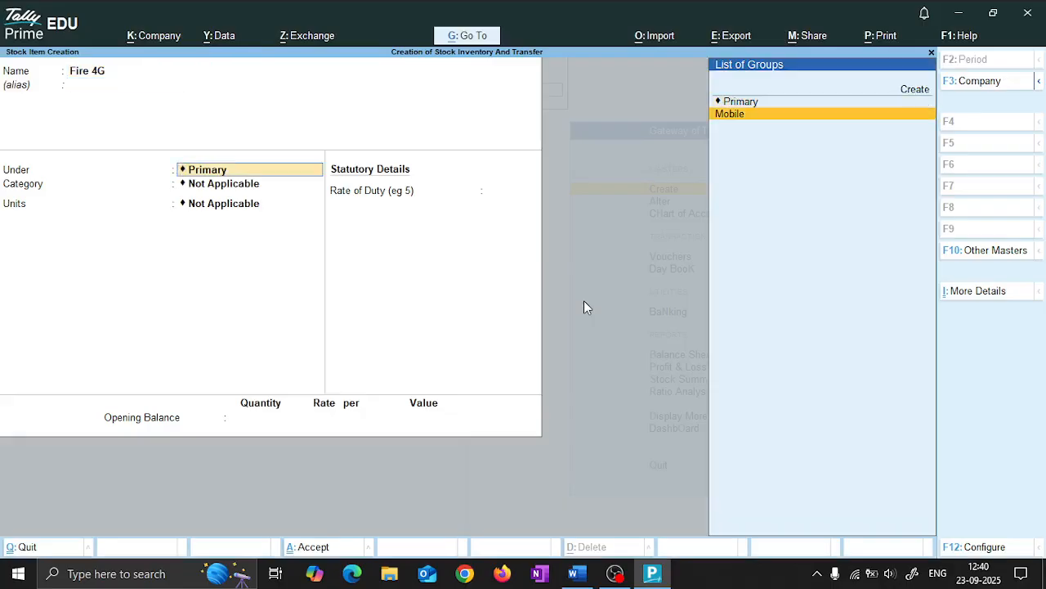
key(Return)
key(Down)
key(Down)
key(Return)
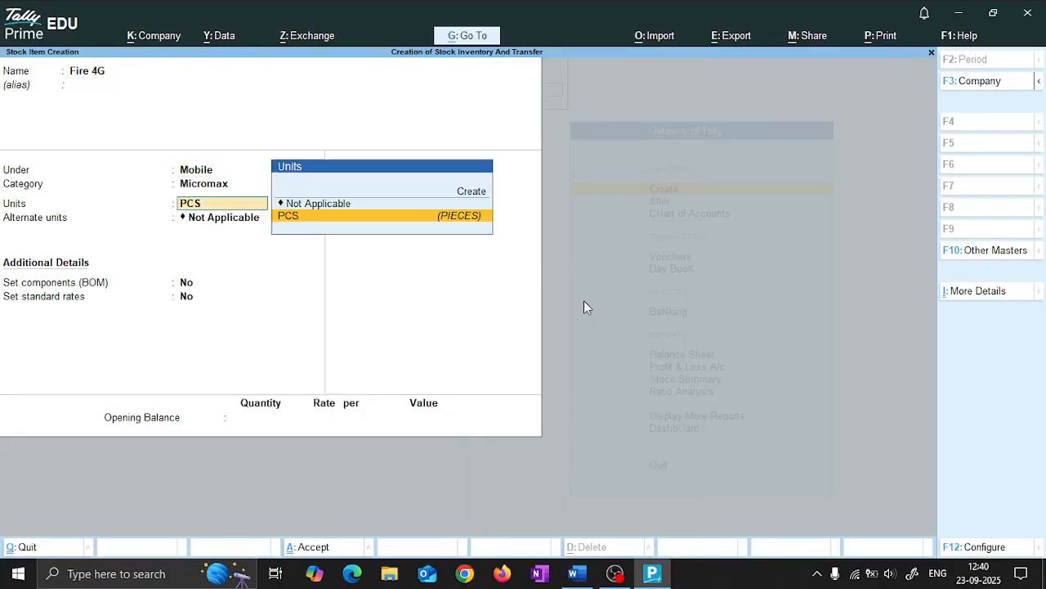
Keep Fire 4G's unit as PCS with alternate units Not Applicable, and leave components, standard rates and duty at their defaults.
key(Return)
key(Return)
key(Return)
key(Return)
key(Return)
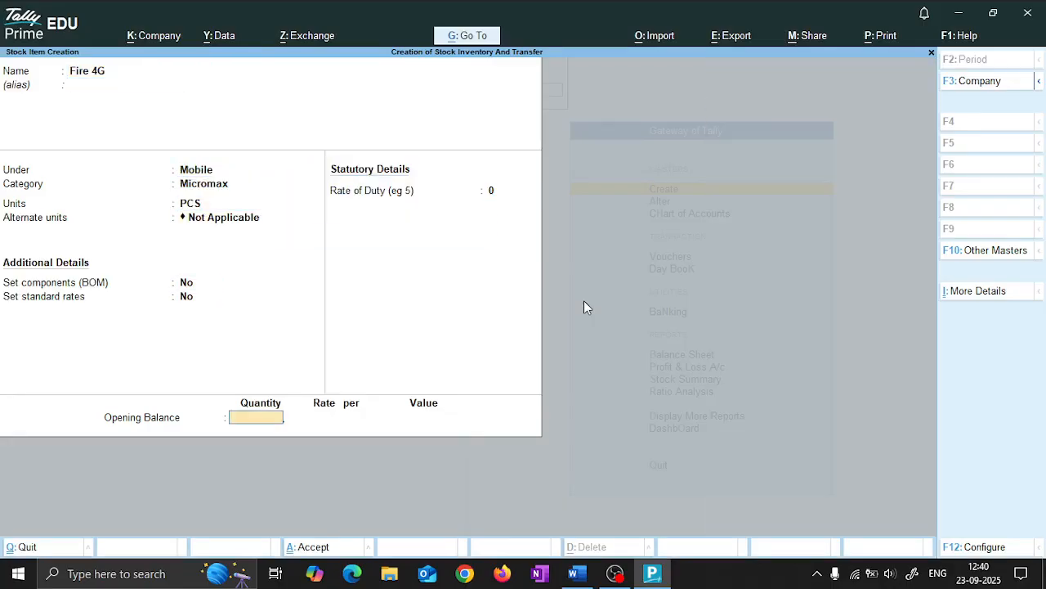
Set Fire 4G's opening quantity to 6 PCS and allocate it to the Gariahat godown, following the Word stock table.
key(alt+Tab)
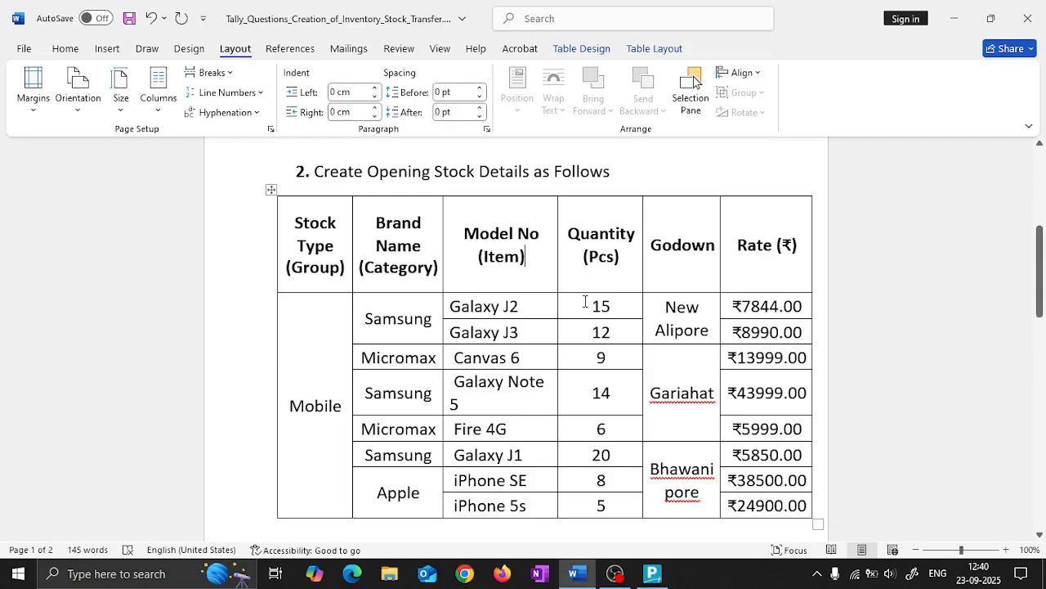
key(alt+Tab)
text(6)
key(Return)
key(alt+Tab)
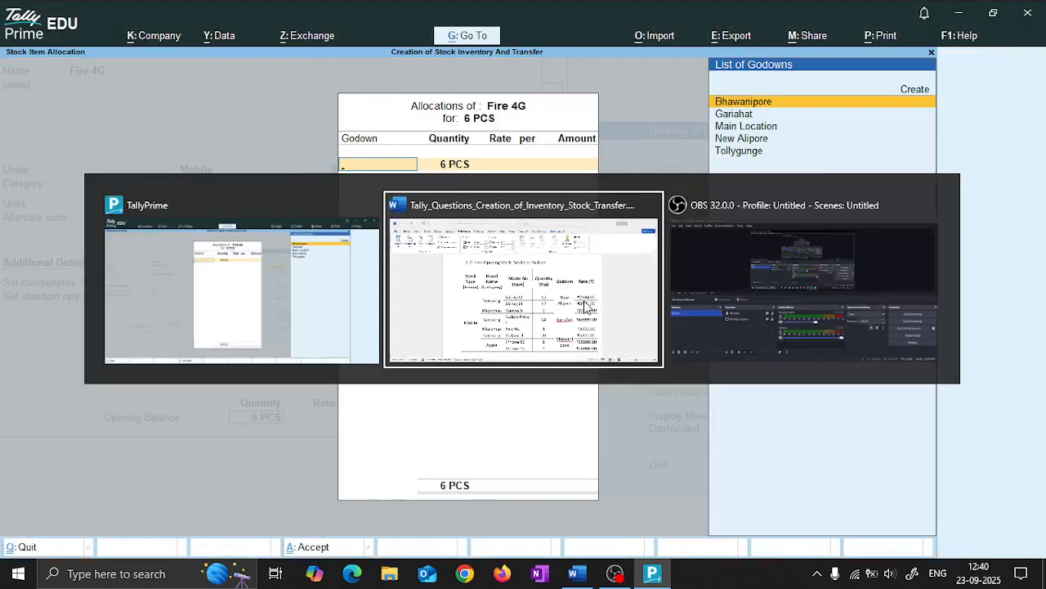
key(alt+Tab)
key(Down)
key(Down)
key(Up)
key(Return)
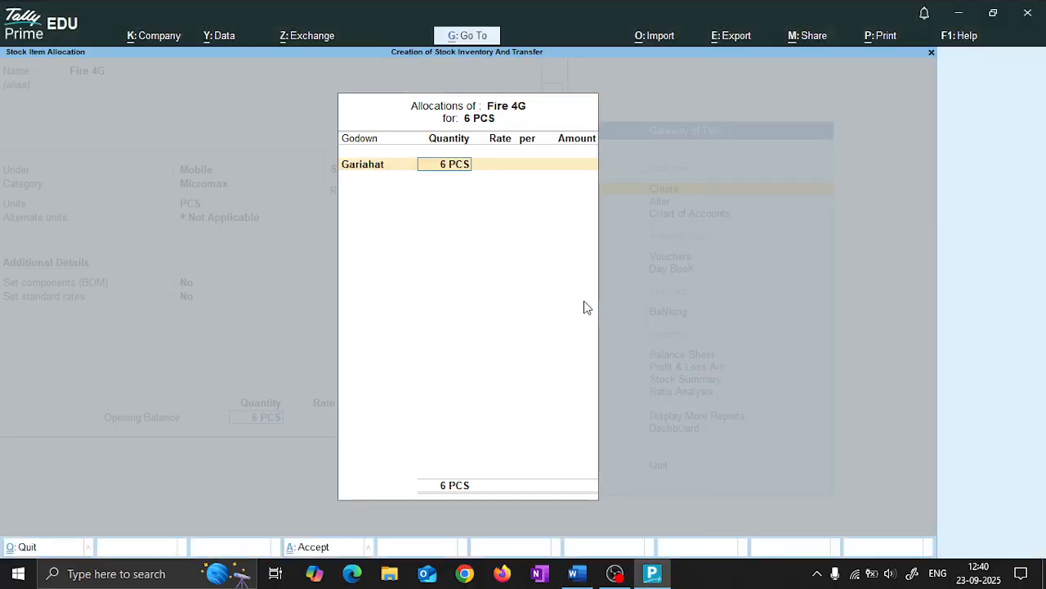
Set Fire 4G's opening rate to 5999 per PCS, as given in the Word table, and save the item.
key(Return)
key(alt+Tab)
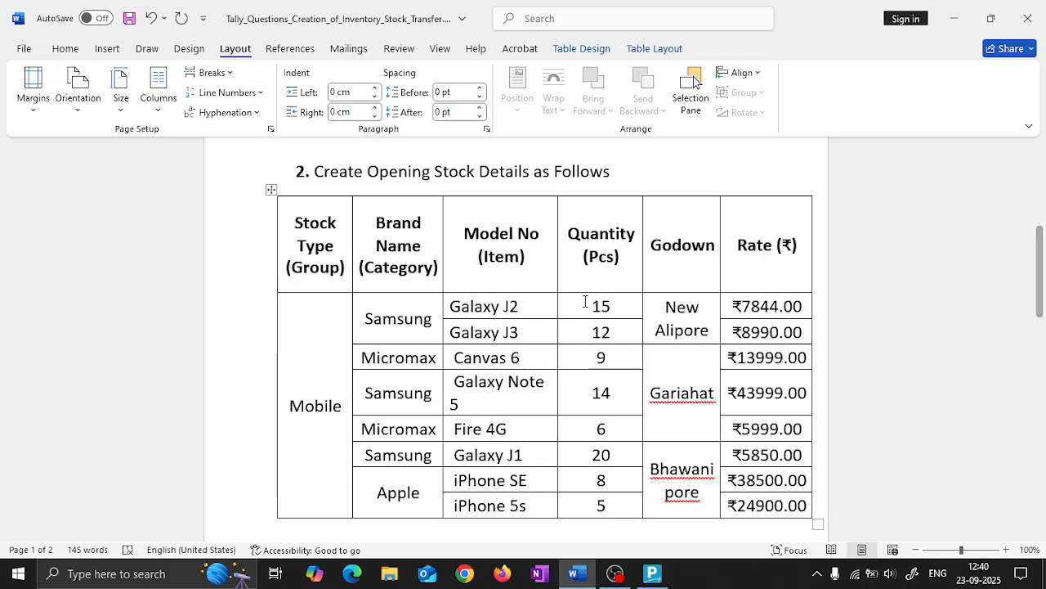
key(alt+Tab)
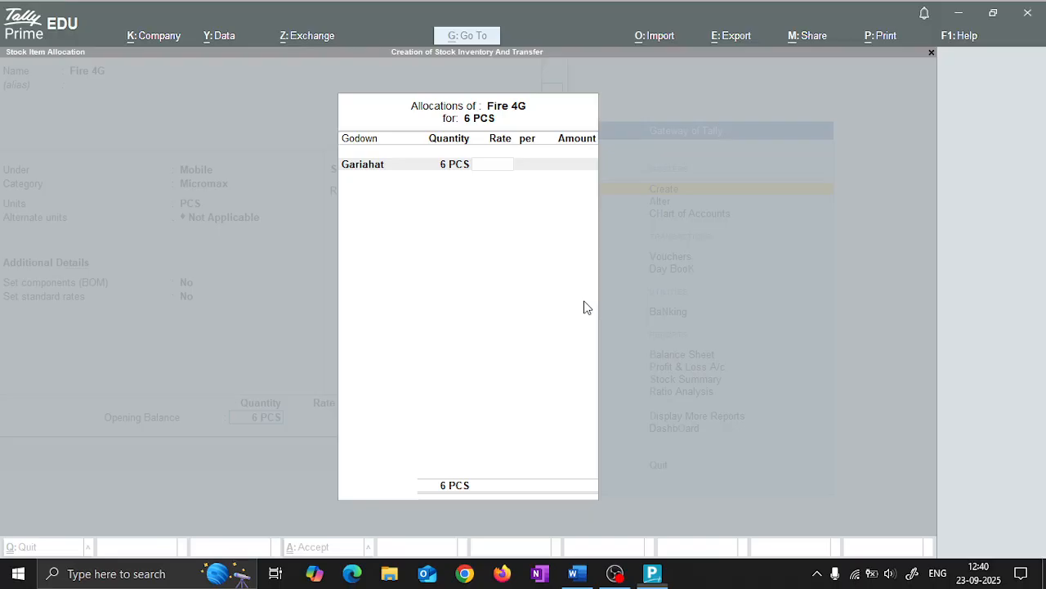
text(5999)
key(Return)
key(Return)
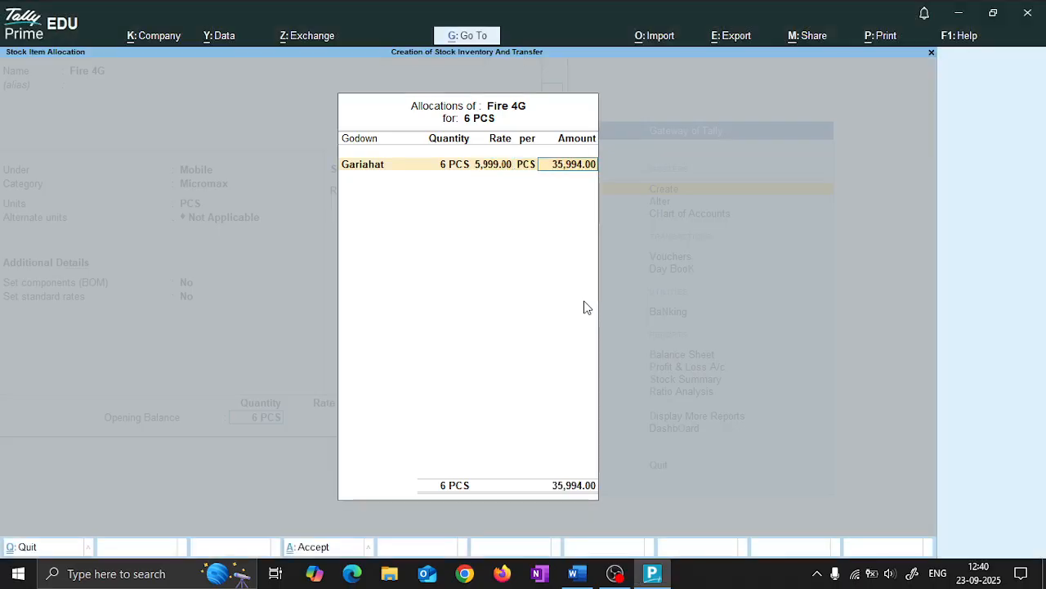
key(Return)
key(Return)
key(Return)
Name the next stock item Galaxy J1, following the model list in the Word stock table.
key(alt+Tab)
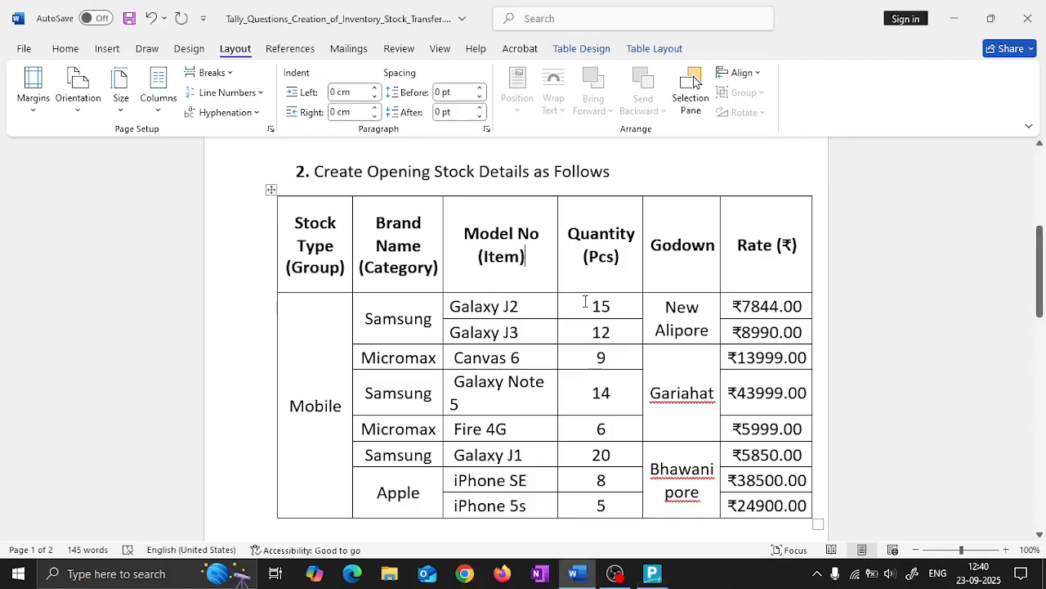
key(alt+Tab)
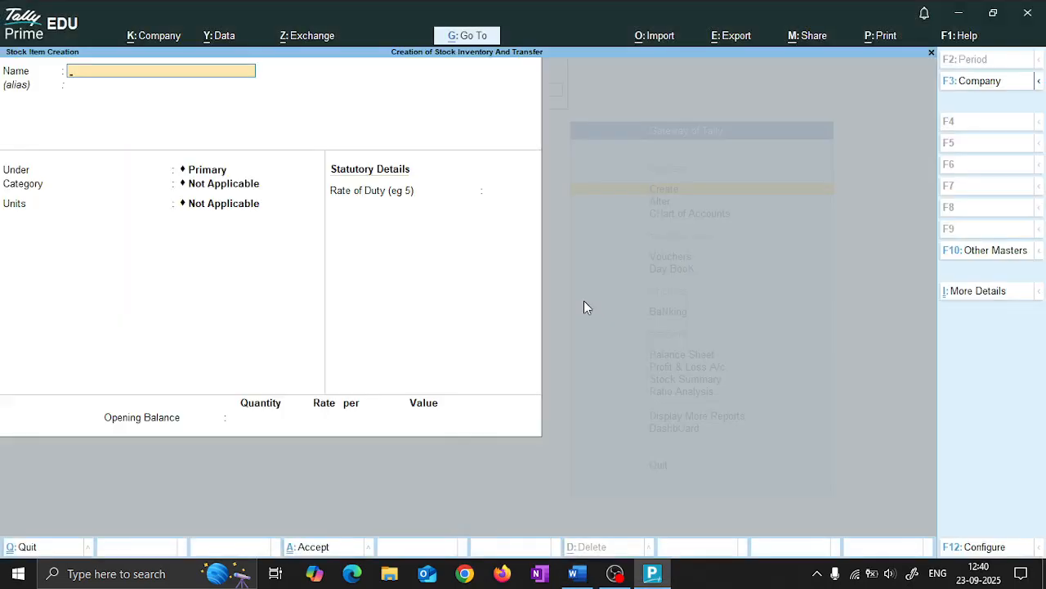
text(Galaxy J1)
key(Return)
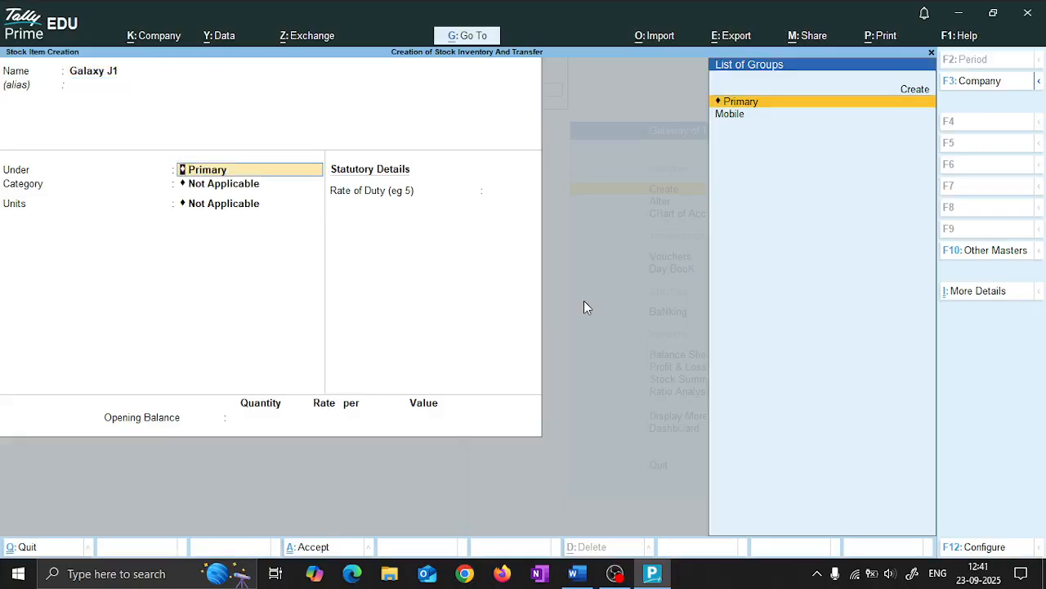
Put Galaxy J1 under the Mobile stock group and assign it to the Samsung category.
key(Down)
key(Return)
key(Down)
key(Down)
key(Down)
key(Return)
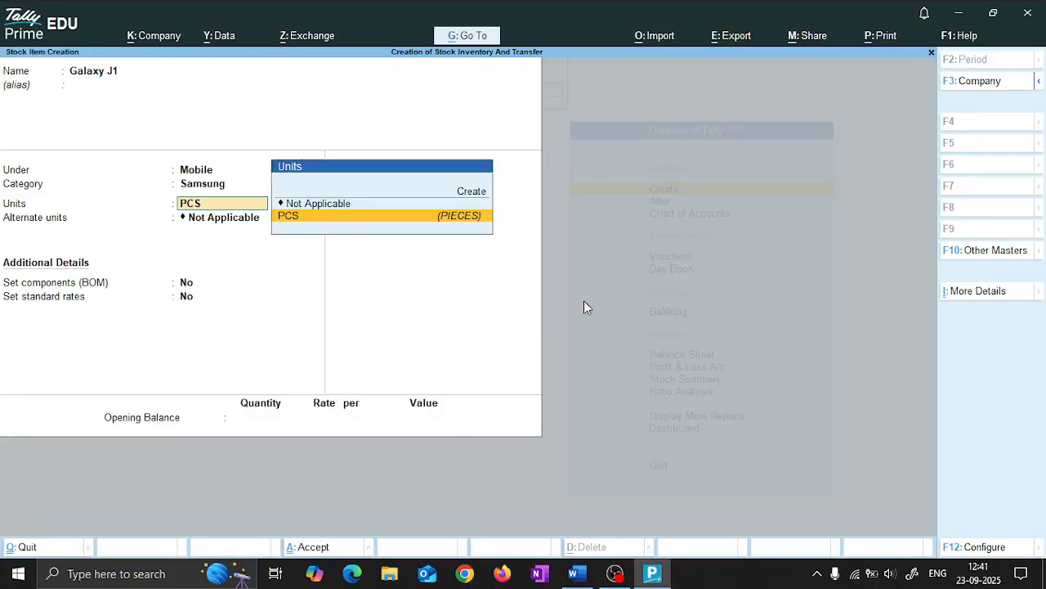
Keep Galaxy J1's unit as PCS with alternate units Not Applicable, and leave components, standard rates and duty at their defaults.
key(Return)
key(Return)
key(Return)
key(Return)
key(Return)
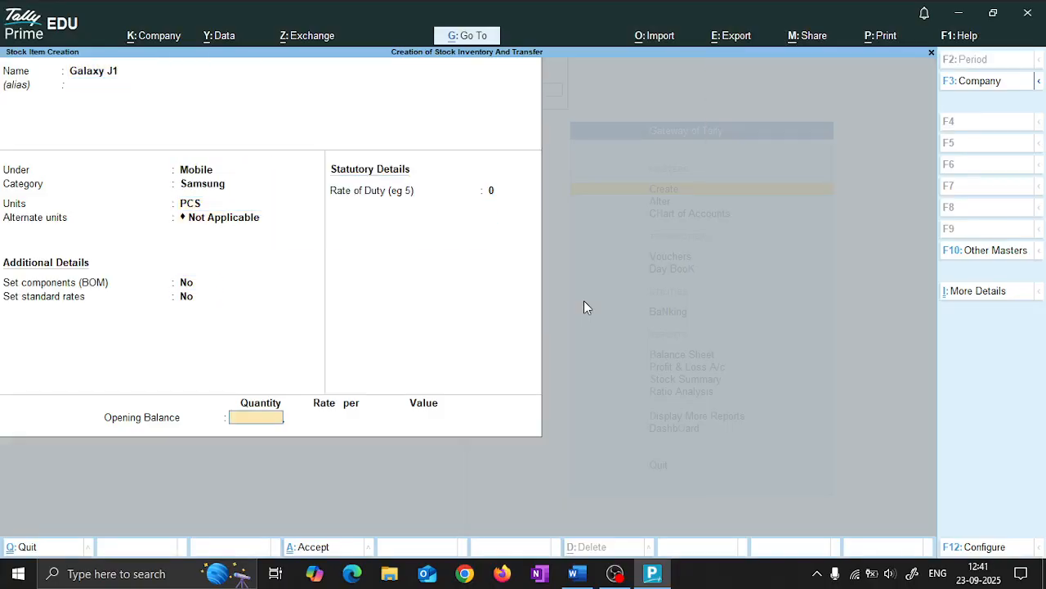
Set Galaxy J1's opening quantity to 20 PCS, as given in the Word stock table.
key(alt+Tab)
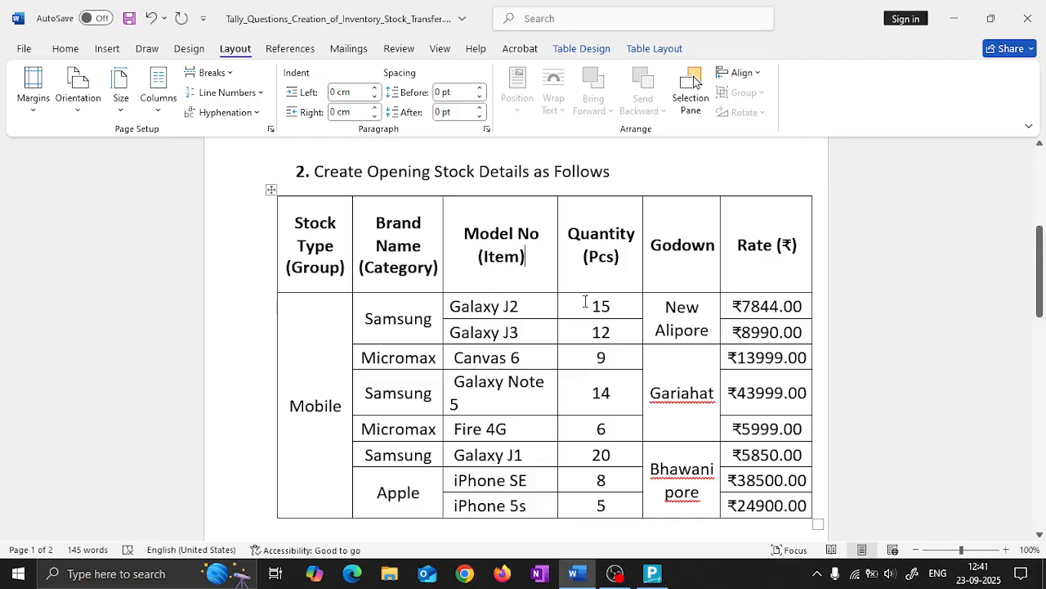
key(alt+Tab)
text(20)
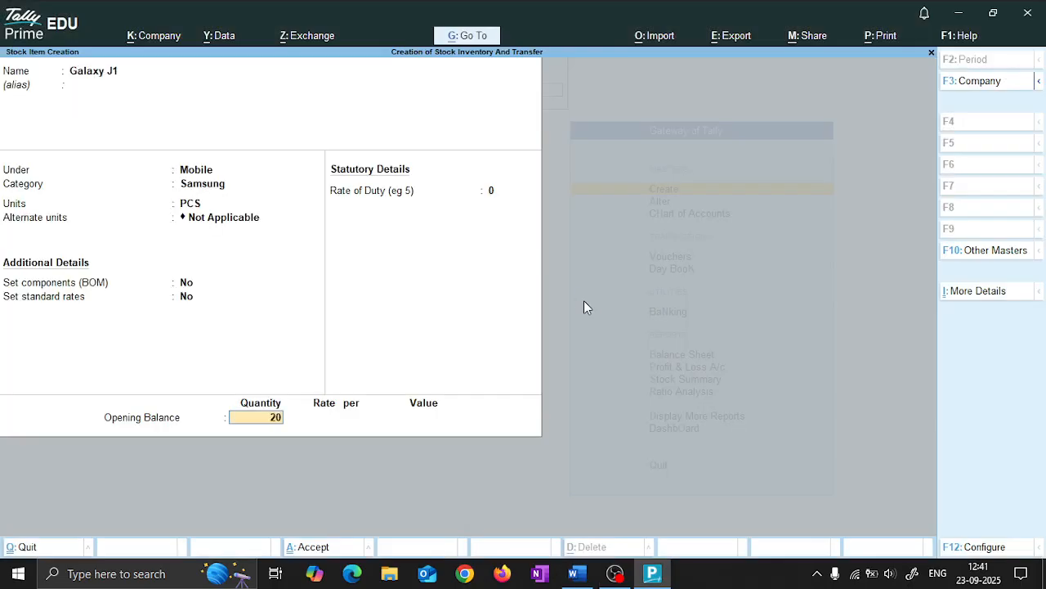
key(Return)
Check Galaxy J1's godown in the Word table and allocate its 20 PCS to Bhawanipore.
key(alt+Tab)
key(alt+Tab)
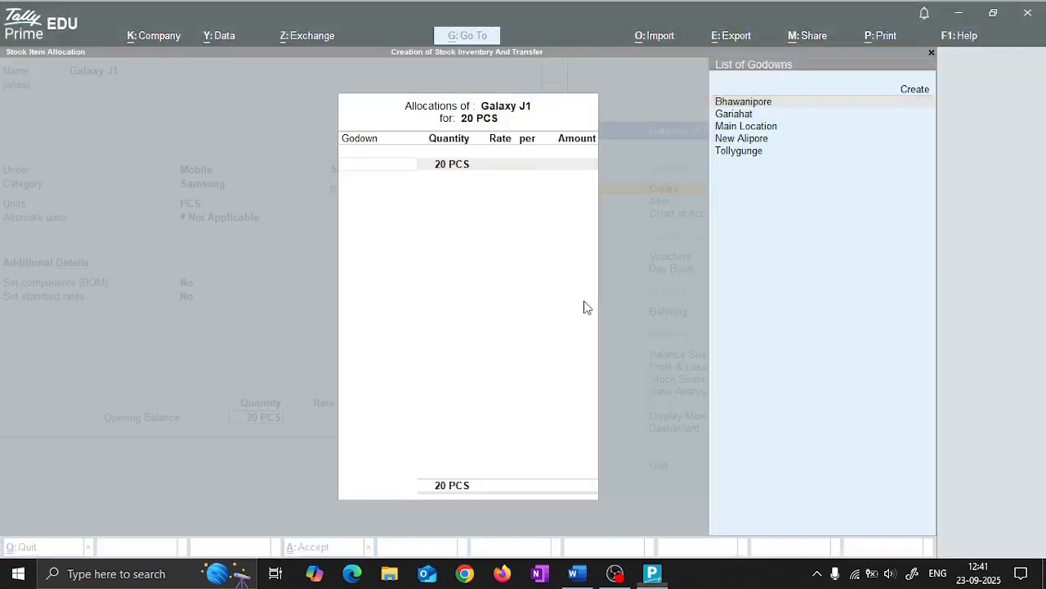
key(alt+Tab)
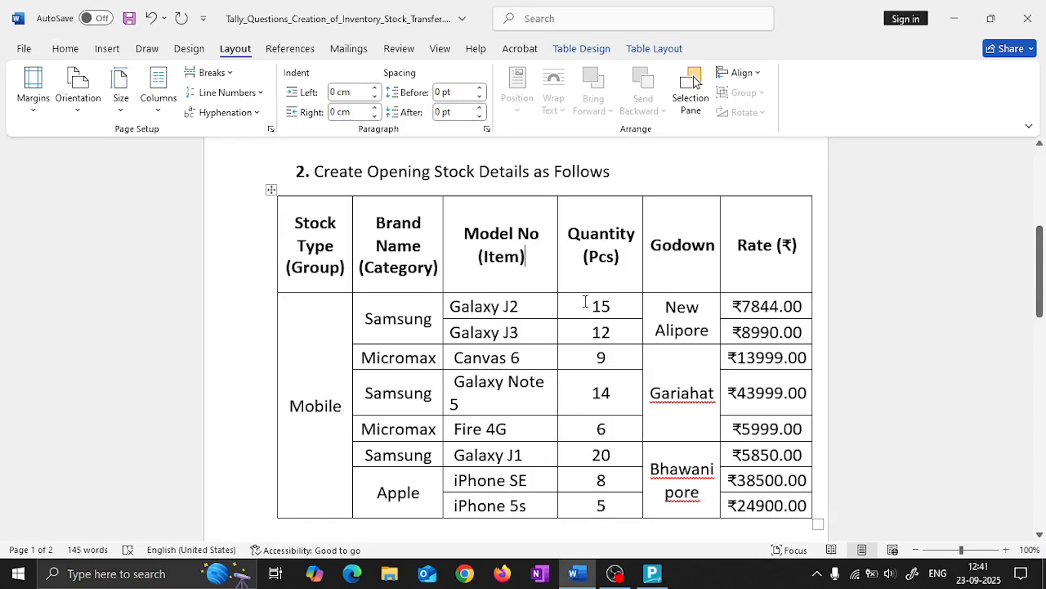
key(alt+Tab)
key(Down)
key(Down)
key(Up)
key(Up)
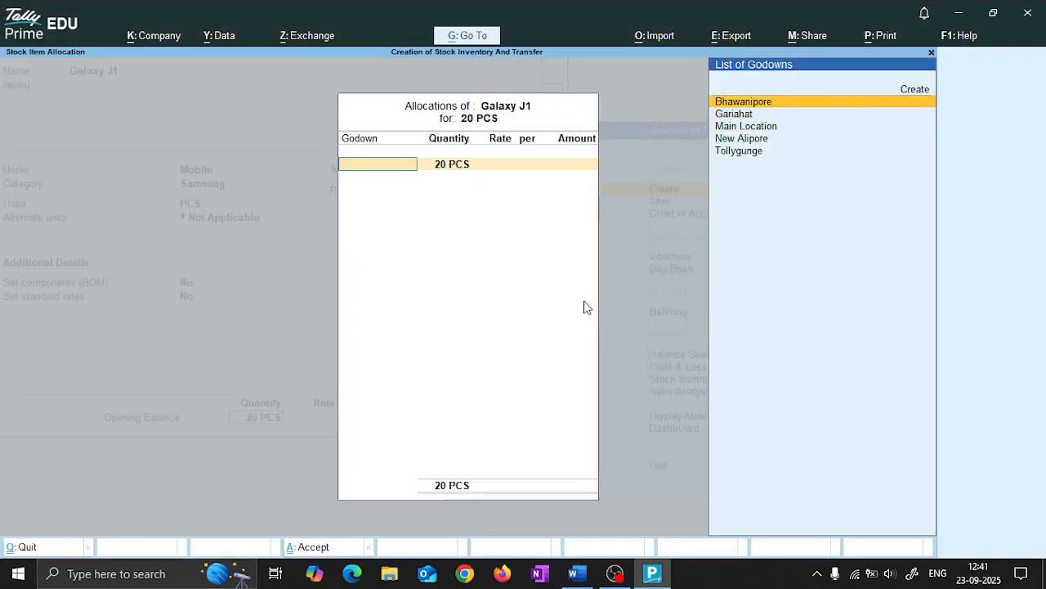
key(Return)
key(Return)
Set Galaxy J1's opening rate to 5850 per PCS, as given in the Word table, and save the item.
key(alt+Tab)
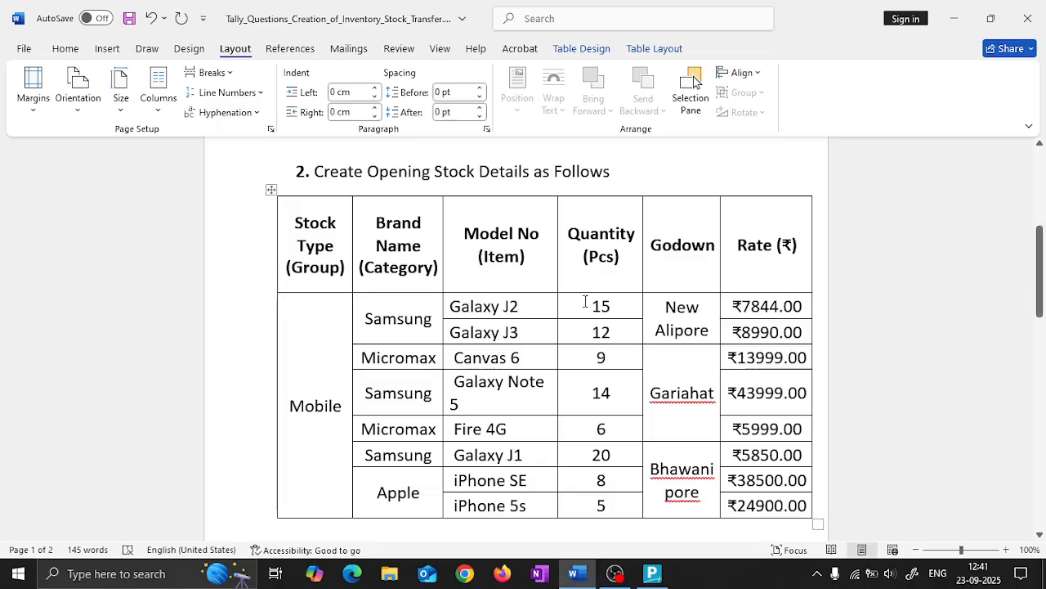
key(alt+Tab)
text(5850)
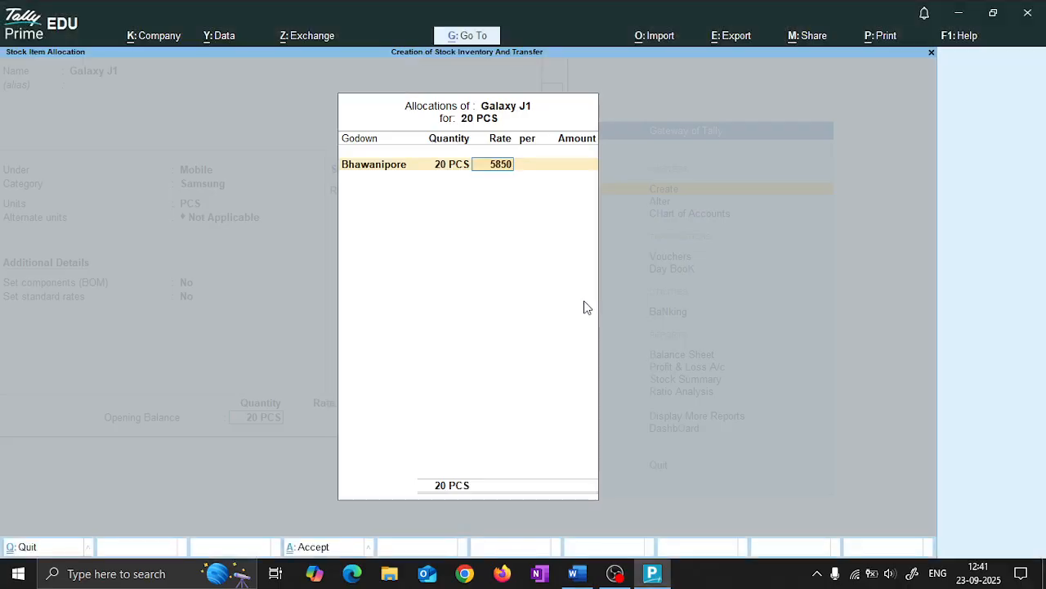
key(Return)
key(ctrl+a)
key(Return)
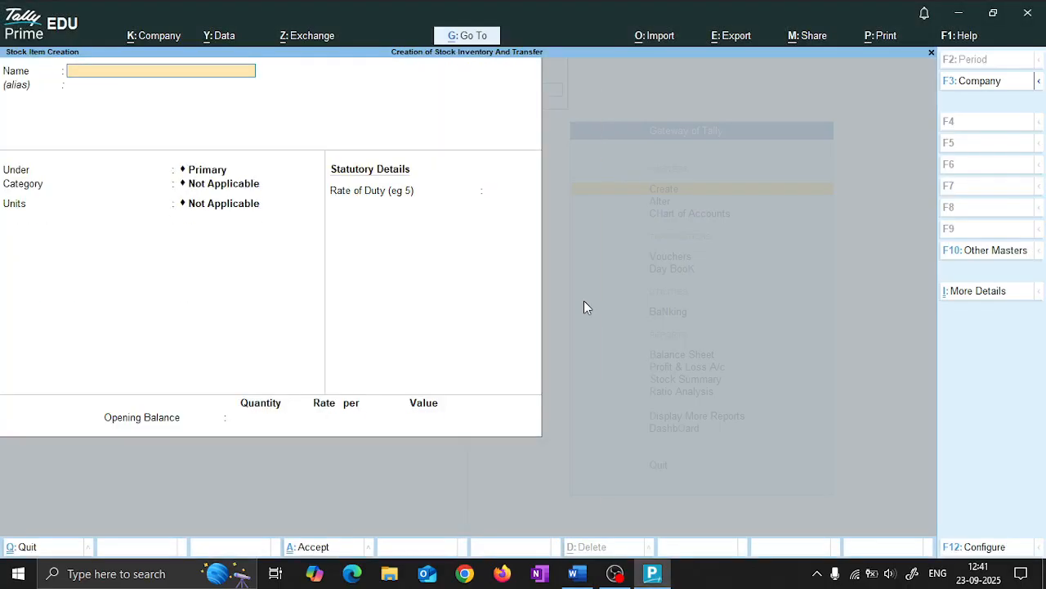
Name the next stock item IPhone SE, following the model list in the Word stock table.
key(alt+Tab)
key(alt+Tab)
text(lp)
text(hone)
text(SE)
key(Return)
Put IPhone SE under the Mobile stock group and assign it to the Apple category.
key(Return)
key(Down)
key(Return)
key(Down)
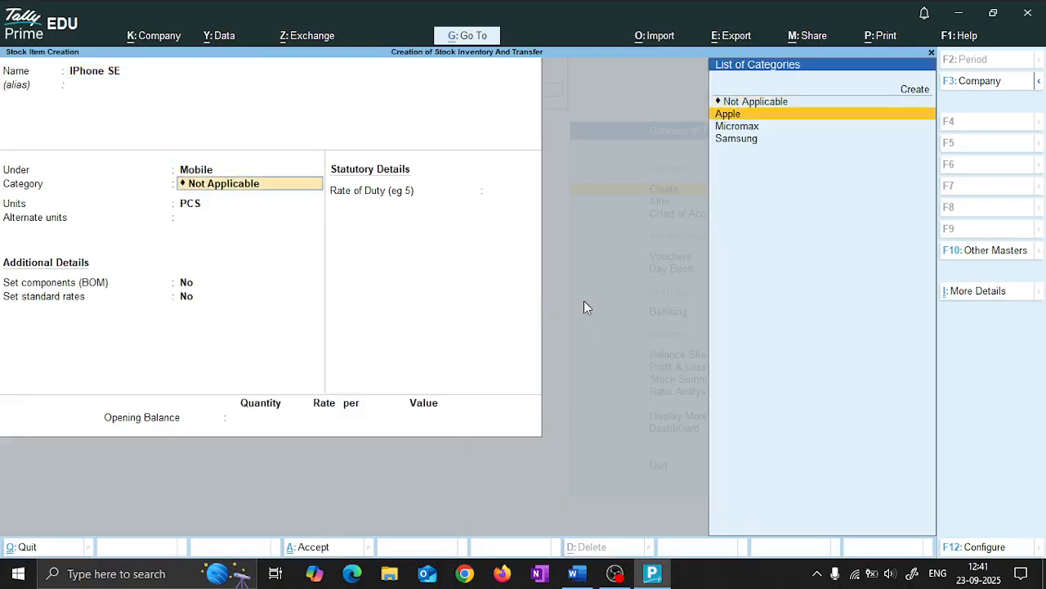
key(Return)
Keep IPhone SE's unit as PCS with alternate units Not Applicable, and leave components and standard rates at No.
key(Return)
key(Return)
key(Return)
key(Return)
key(Return)
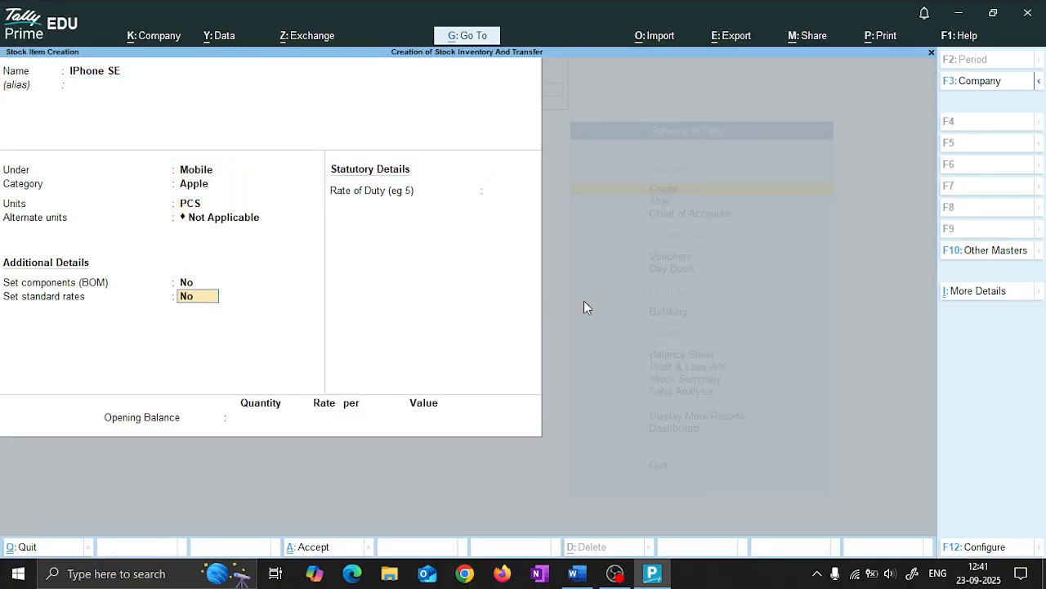
Set IPhone SE's opening quantity to 8 PCS and allocate it to the Bhawanipore godown, following the Word stock table.
key(alt+Tab)
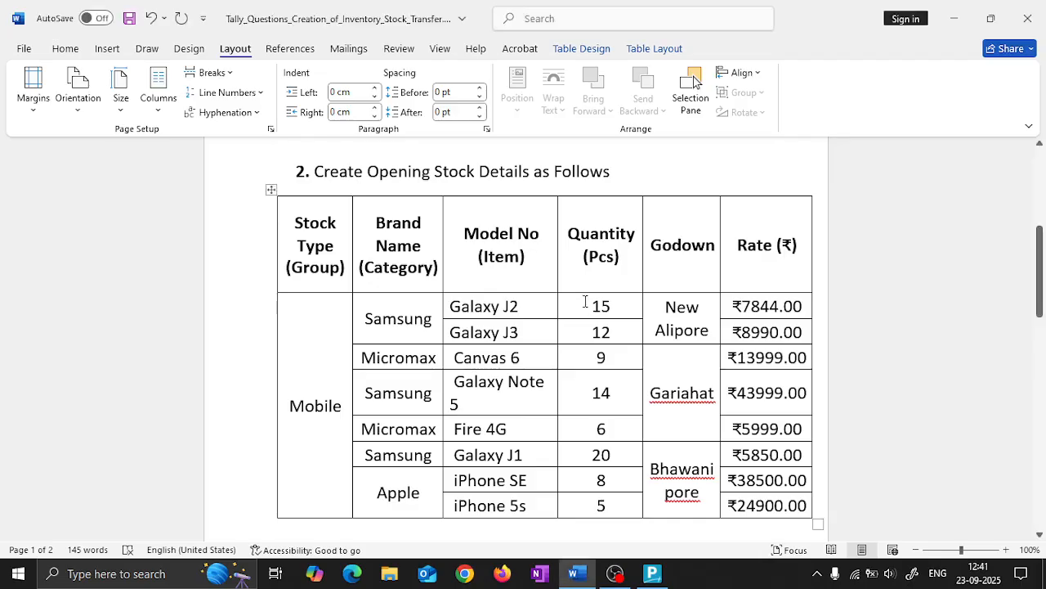
key(alt+Tab)
text(8)
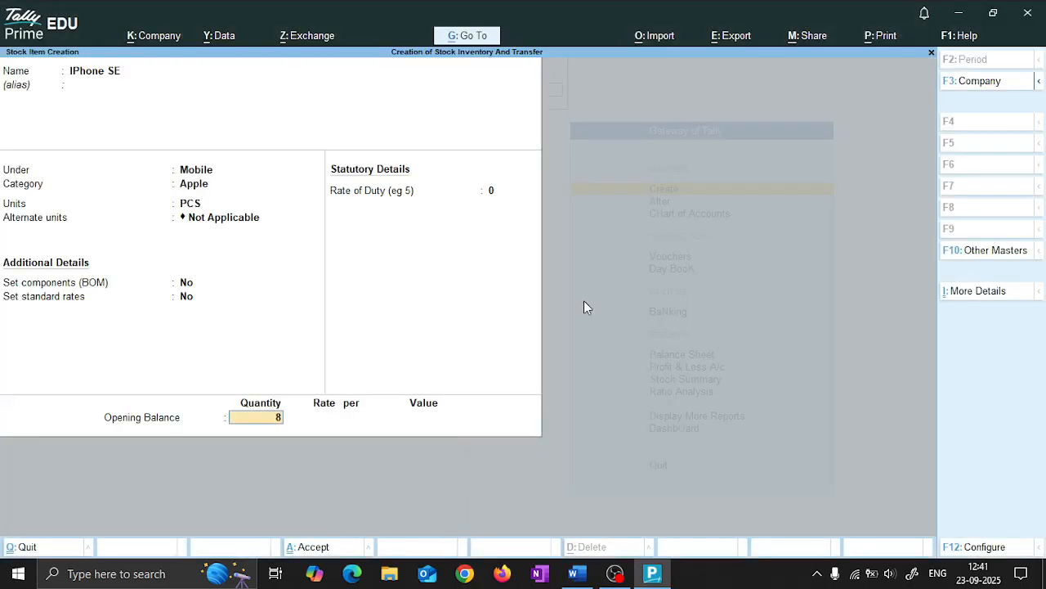
key(Return)
key(Return)
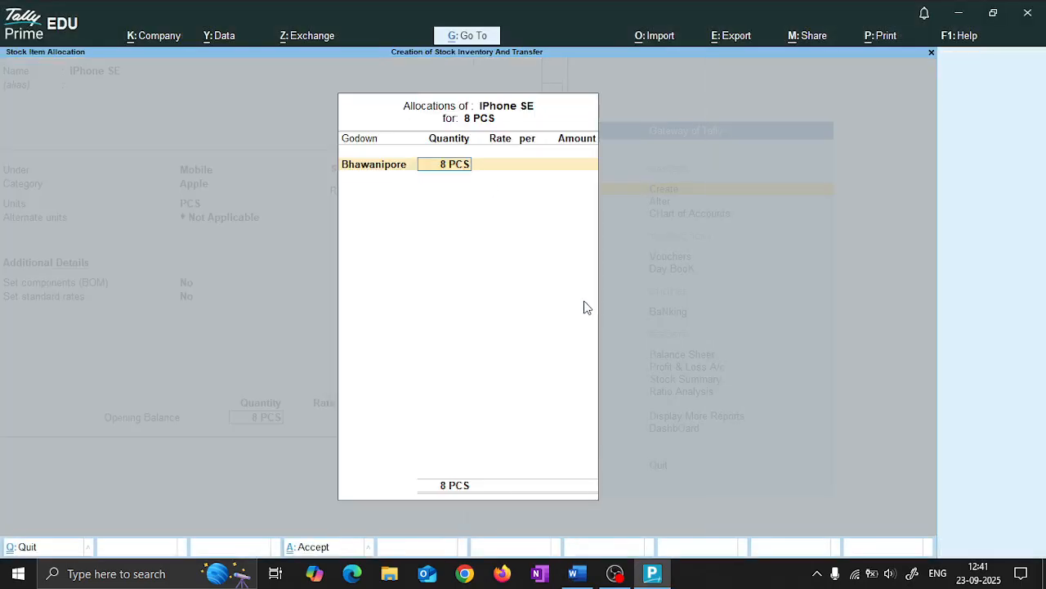
key(Return)
Set IPhone SE's opening rate to 38500 per PCS, as given in the Word table, and save the item.
key(alt+Tab)
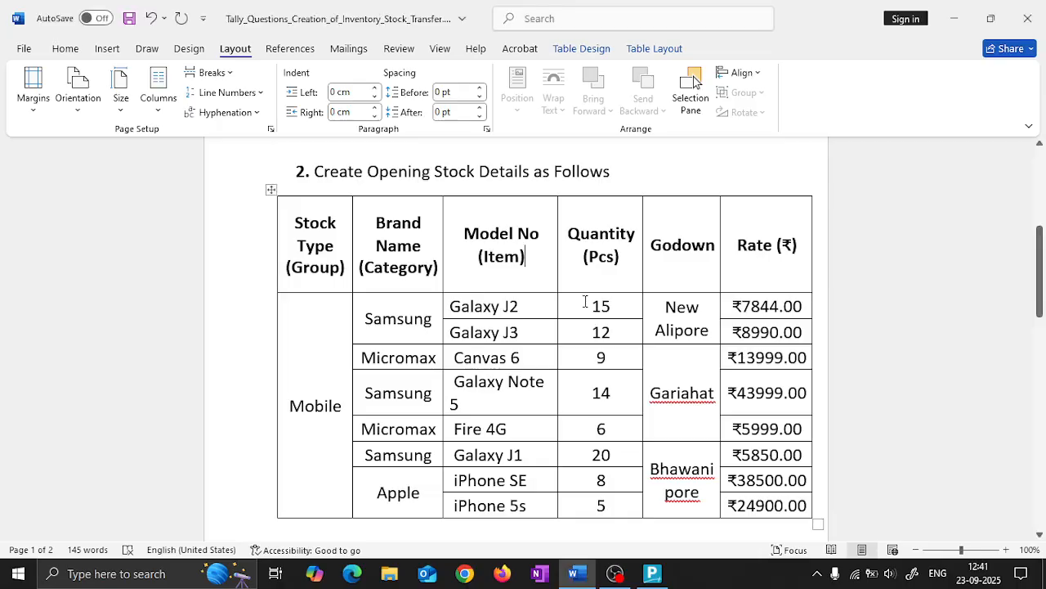
key(alt+Tab)
text(38500)
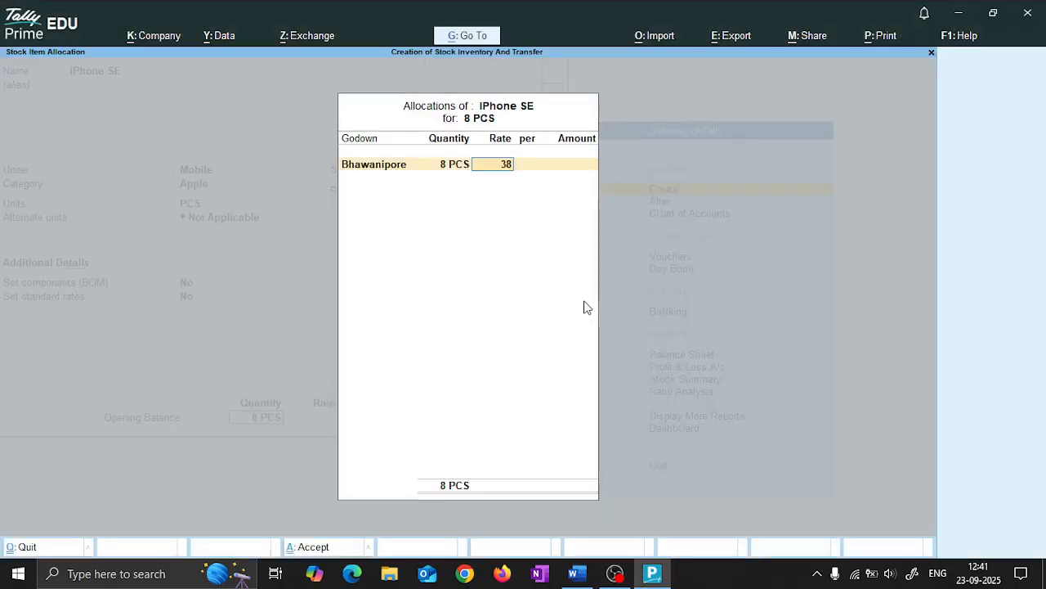
key(Return)
key(Return)
key(Return)
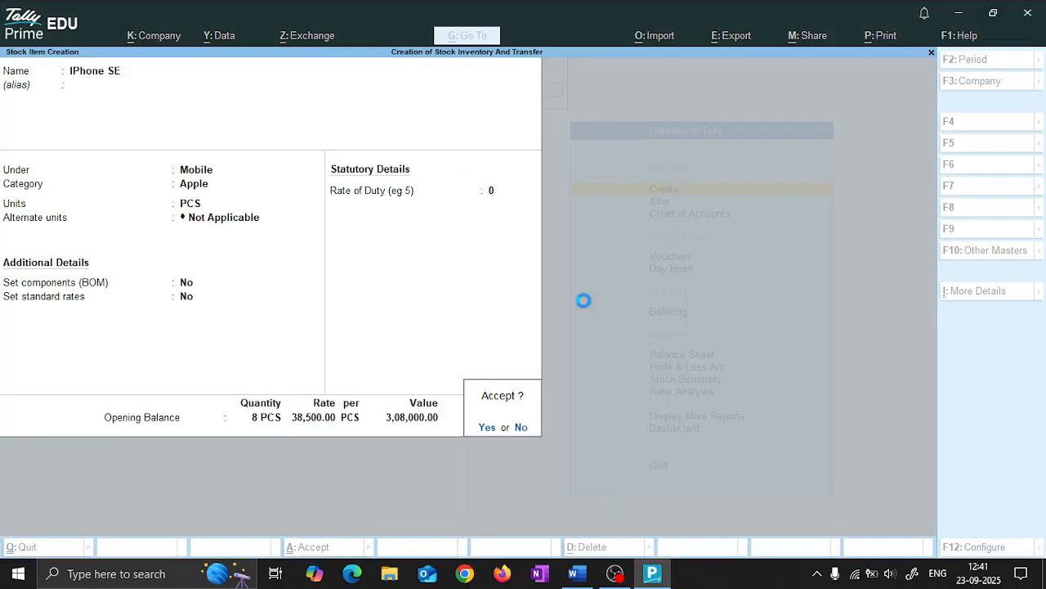
key(Return)
Name the next stock item Iphone 5s, following the last model in the Word stock table.
key(alt+Tab)
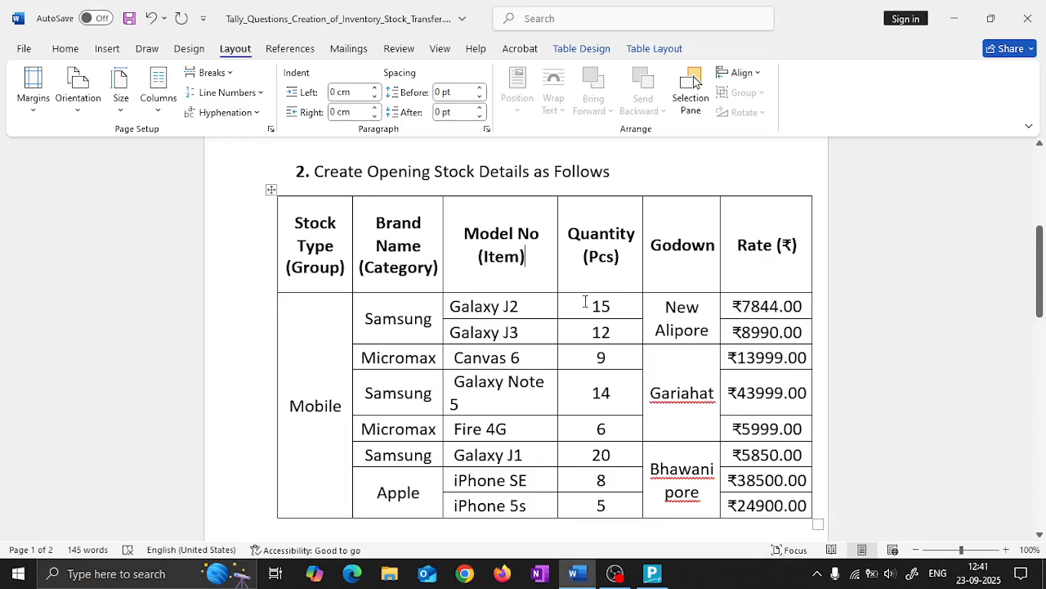
key(alt+Tab)
text(Iphone)
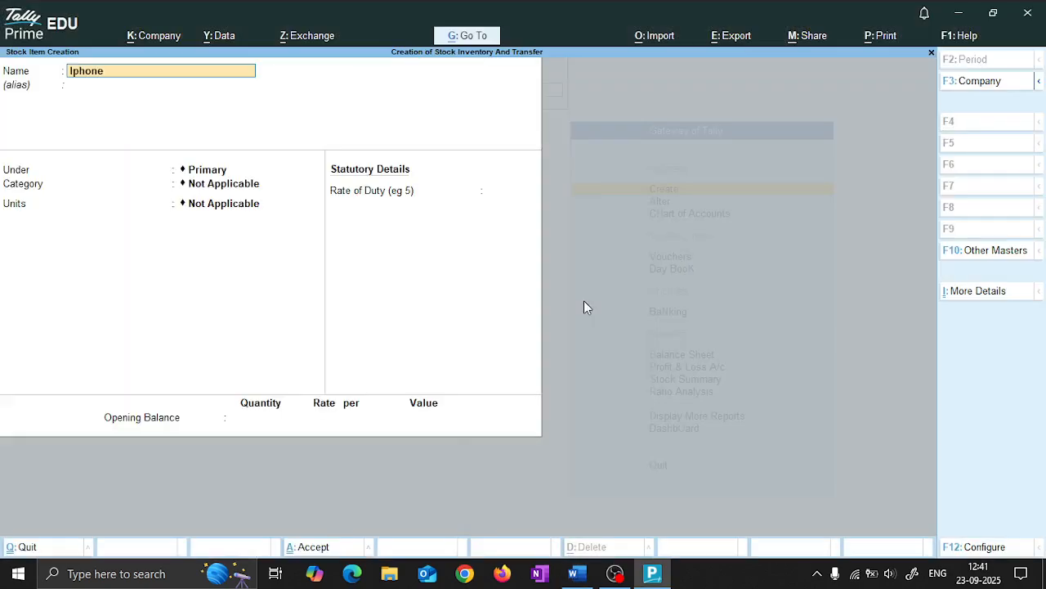
text( 5s)
key(Return)
Put Iphone 5s under the Mobile stock group and assign it to the Apple category.
key(Return)
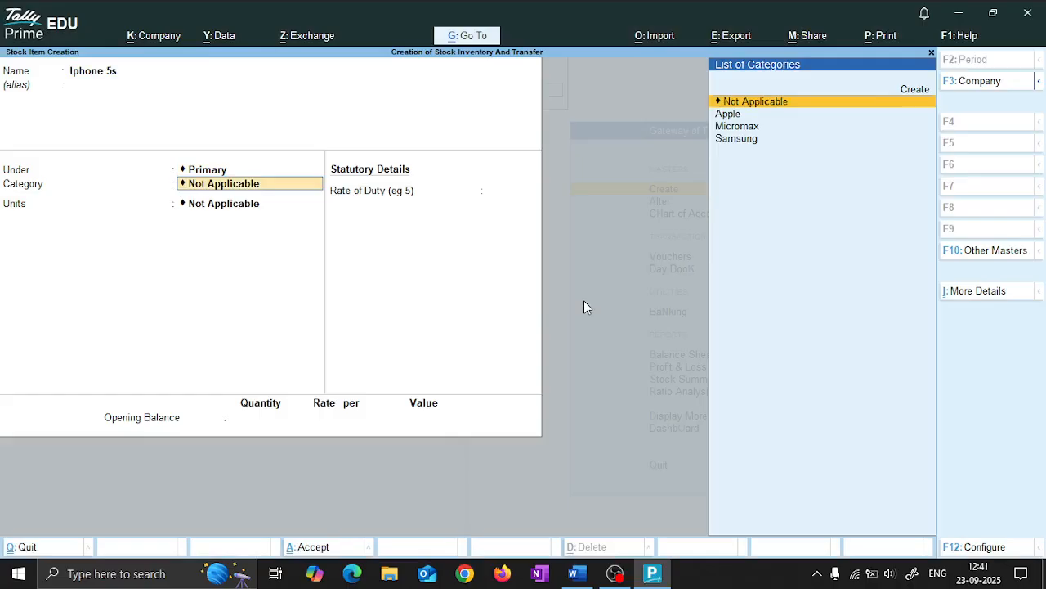
key(BackSpace)
key(Down)
key(Return)
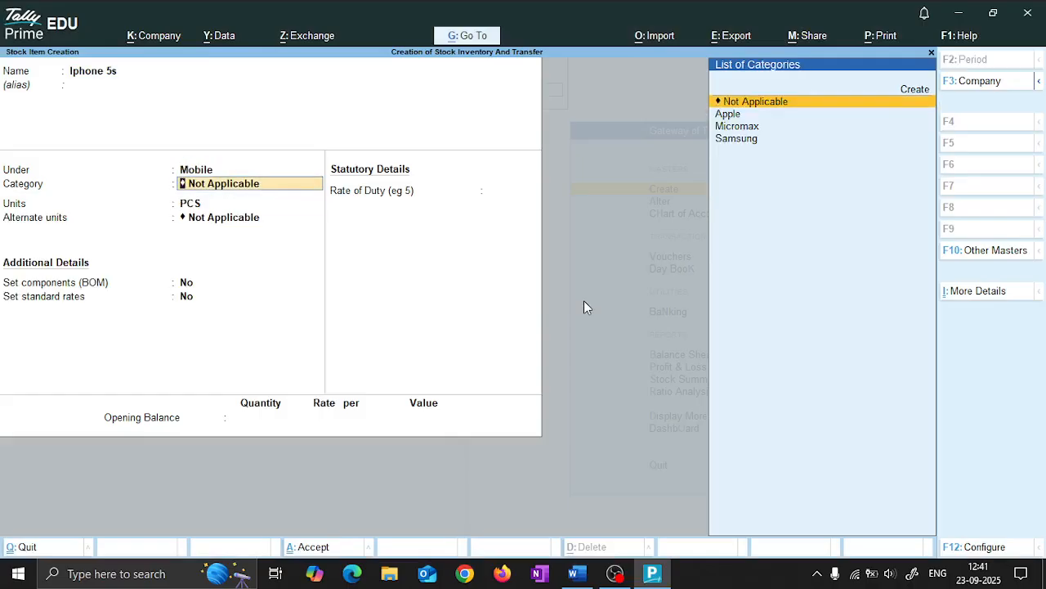
key(Down)
key(Return)
Keep Iphone 5s's unit as PCS with alternate units Not Applicable, and leave components, standard rates and duty at their defaults.
key(Return)
key(Return)
key(Return)
key(Return)
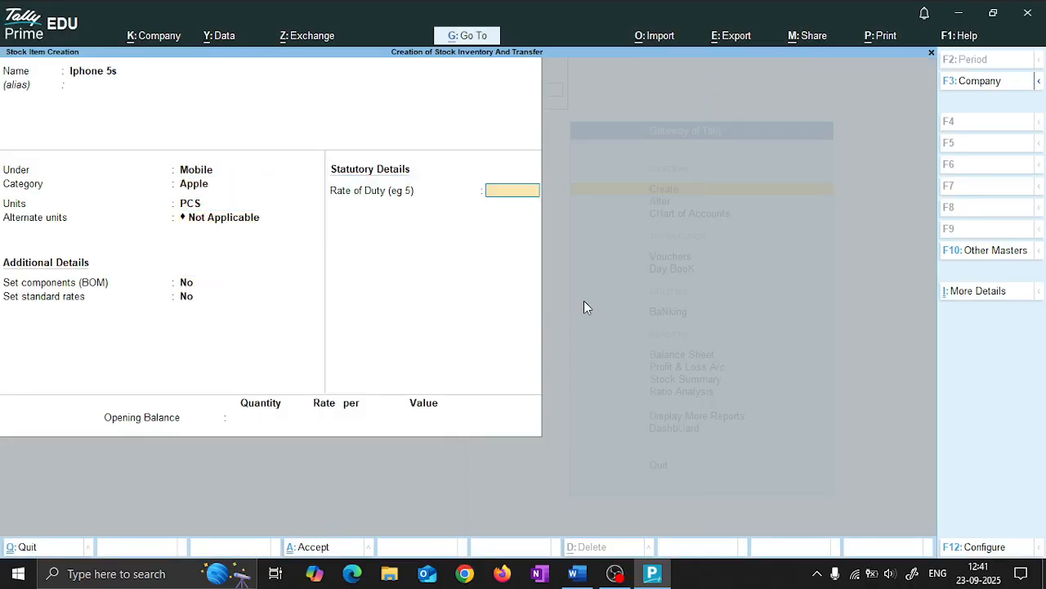
key(Return)
Set Iphone 5s's opening quantity to 5 PCS and allocate it to the Bhawanipore godown, following the Word stock table.
key(alt+Tab)
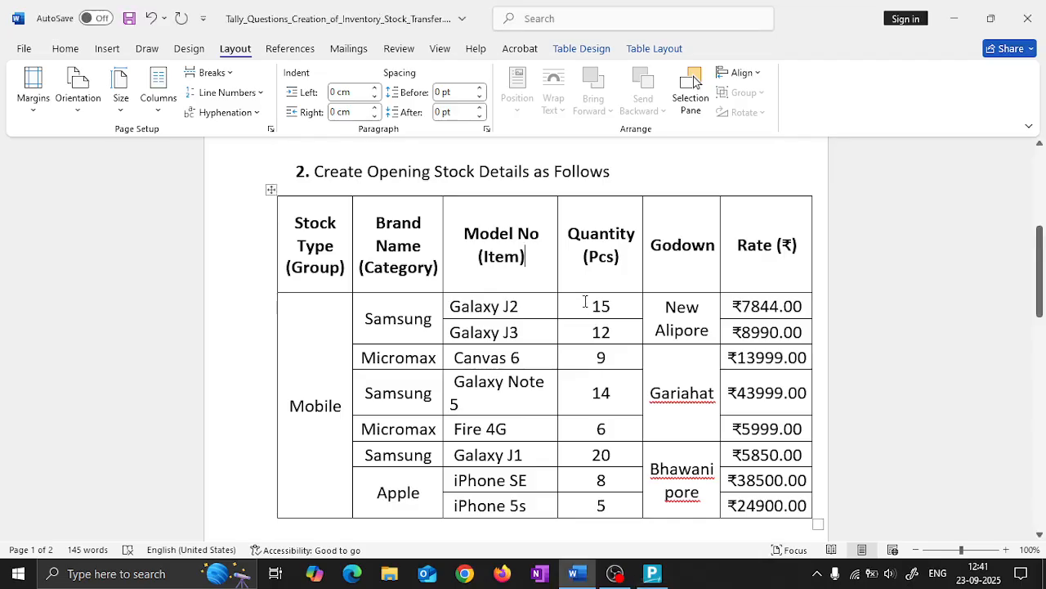
key(alt+Tab)
key(alt+Tab)
key(alt+Tab)
text(5)
key(Return)
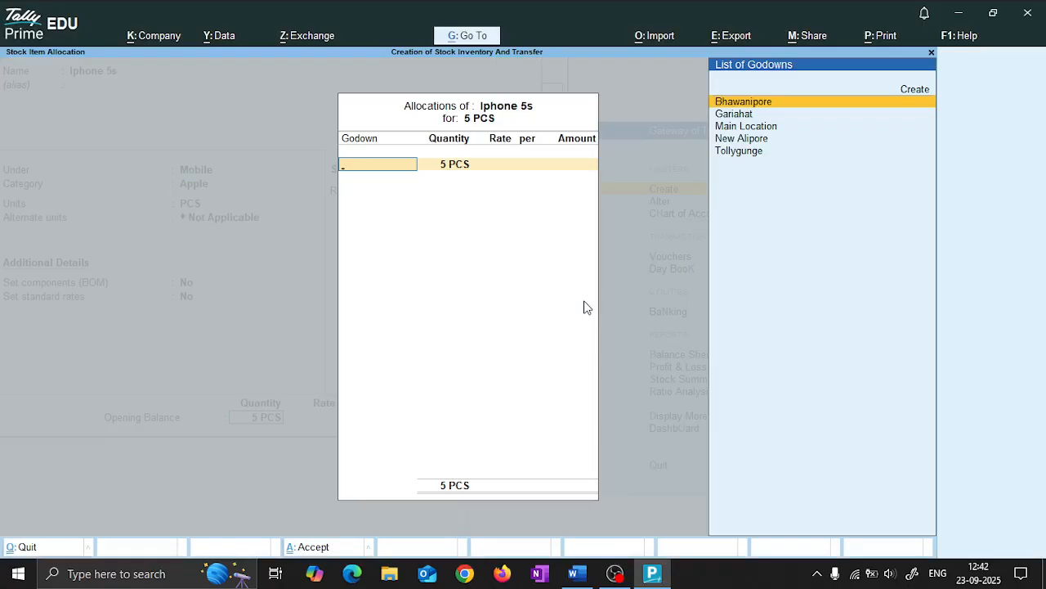
key(Down)
key(Up)
key(Return)
key(Return)
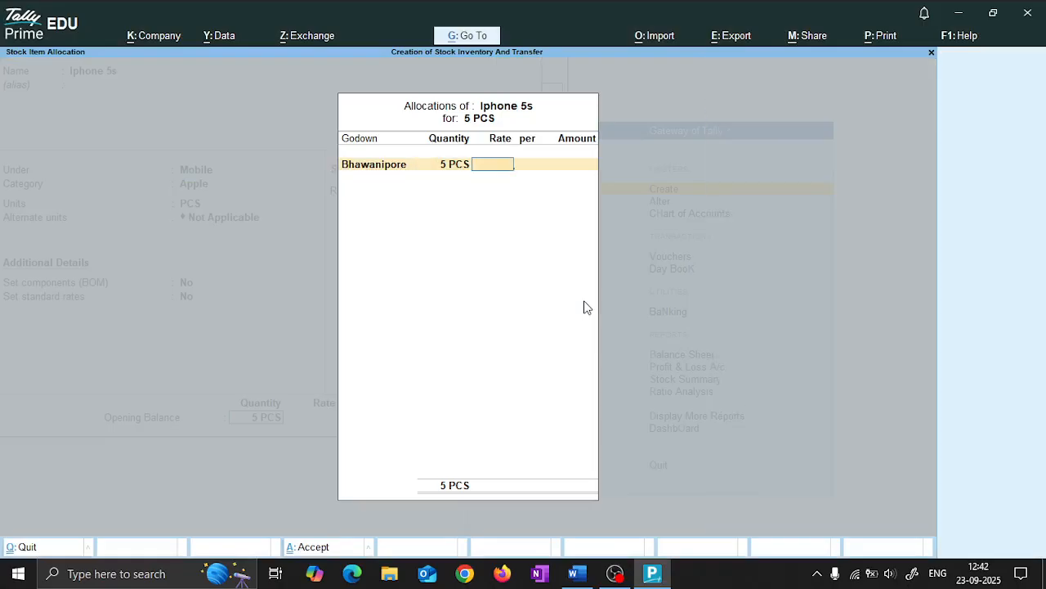
Set Iphone 5s's opening rate to 24,900 per PCS and save the item.
text(24,900)
key(Return)
key(Return)
key(Return)
key(Return)
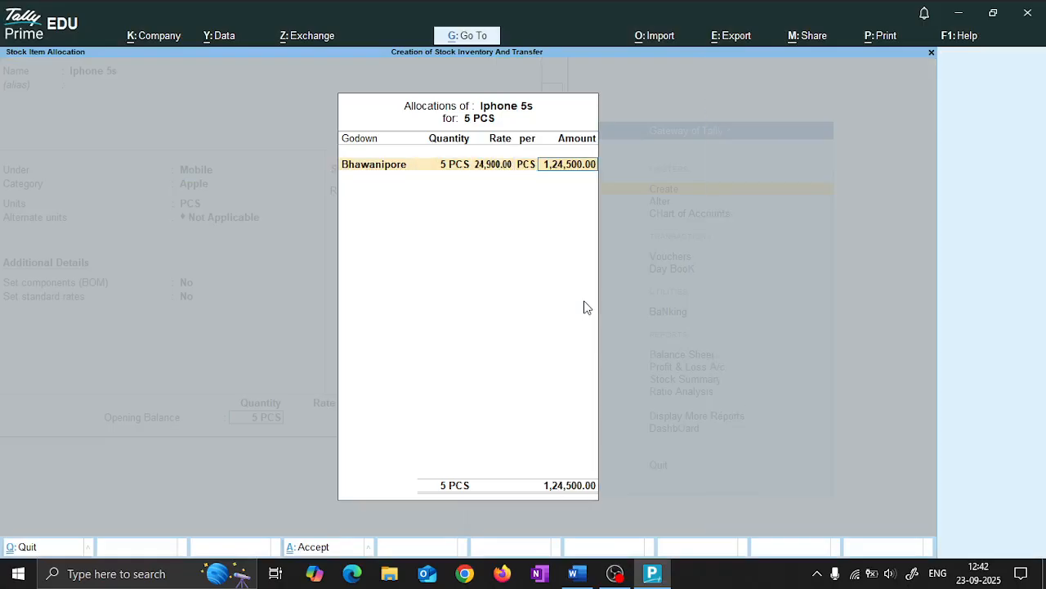
key(Return)
Switch to the Word question sheet and read question 3 about the stock transfer to the Tollygunge godown.
key(alt+Tab)
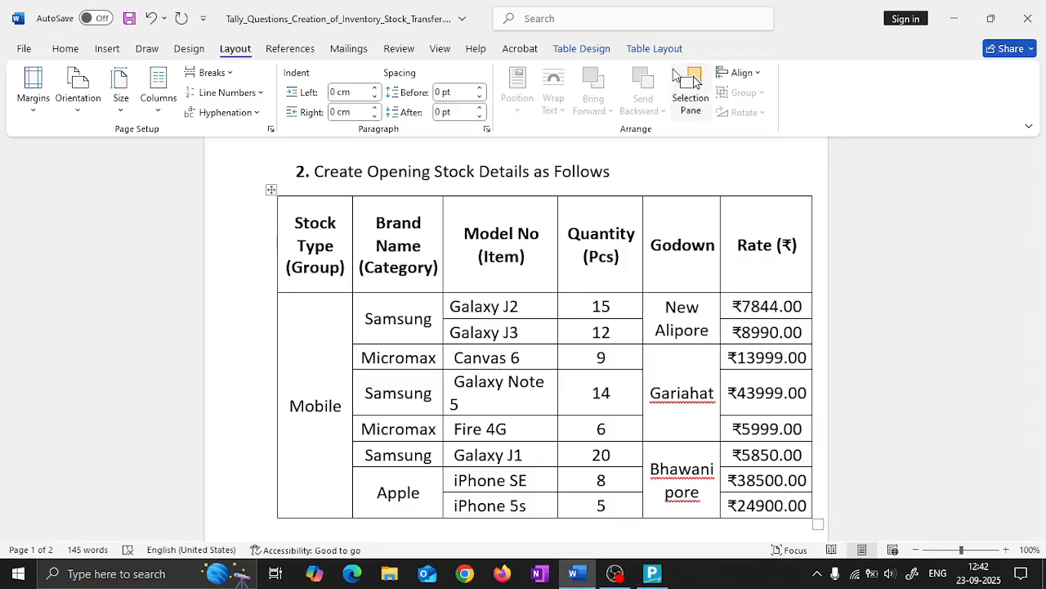
scroll(525, 172, down, 5)
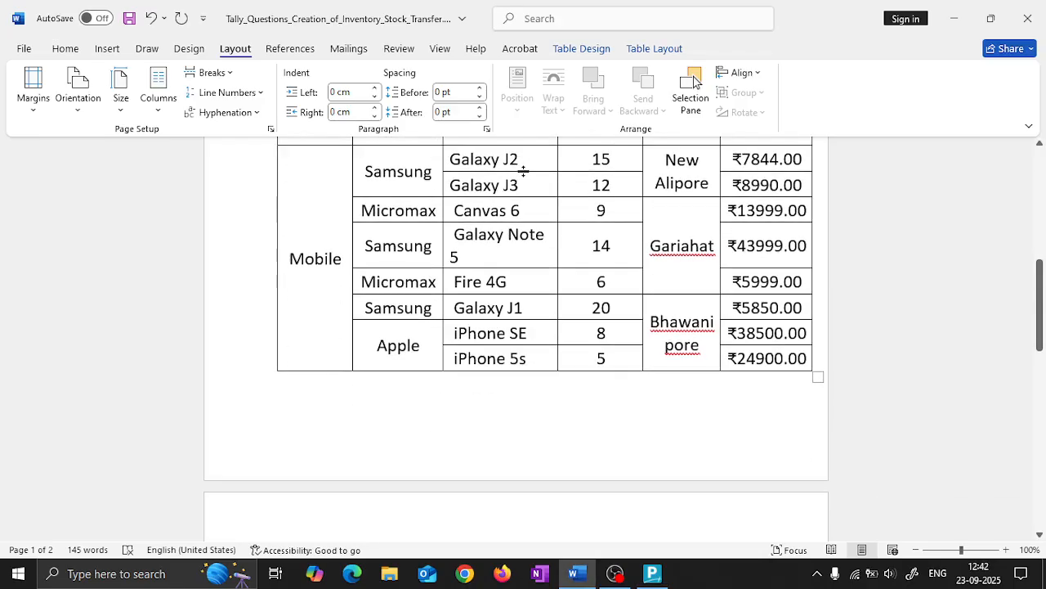
scroll(525, 172, down, 2)
scroll(525, 172, up, 4)
scroll(525, 171, down, 3)
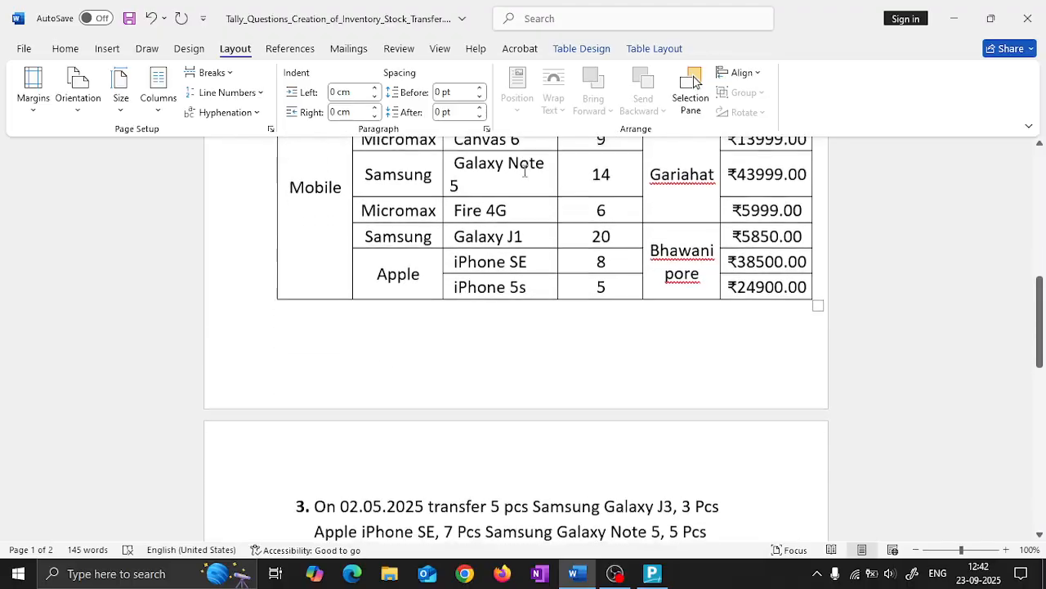
scroll(525, 171, down, 1)
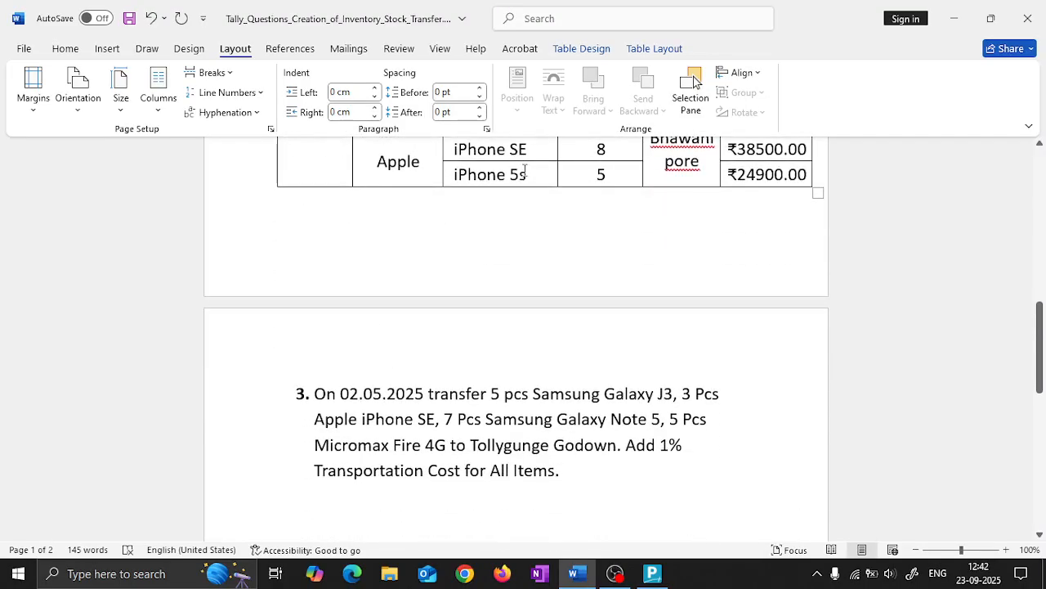
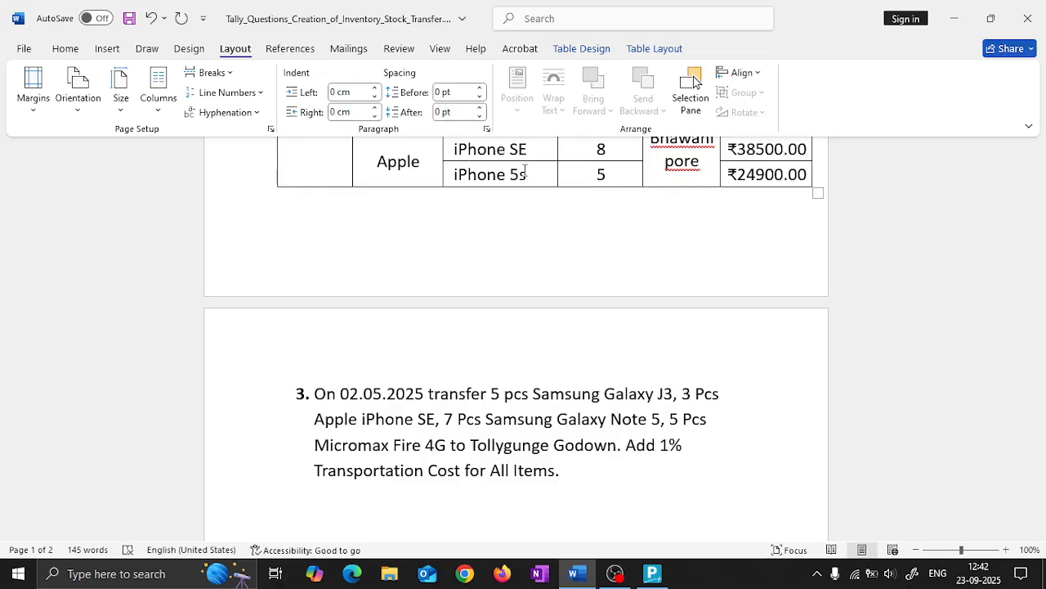
Switch back to TallyPrime, leave stock item creation, and open the Stock Journal voucher type for alteration.
key(alt+Tab)
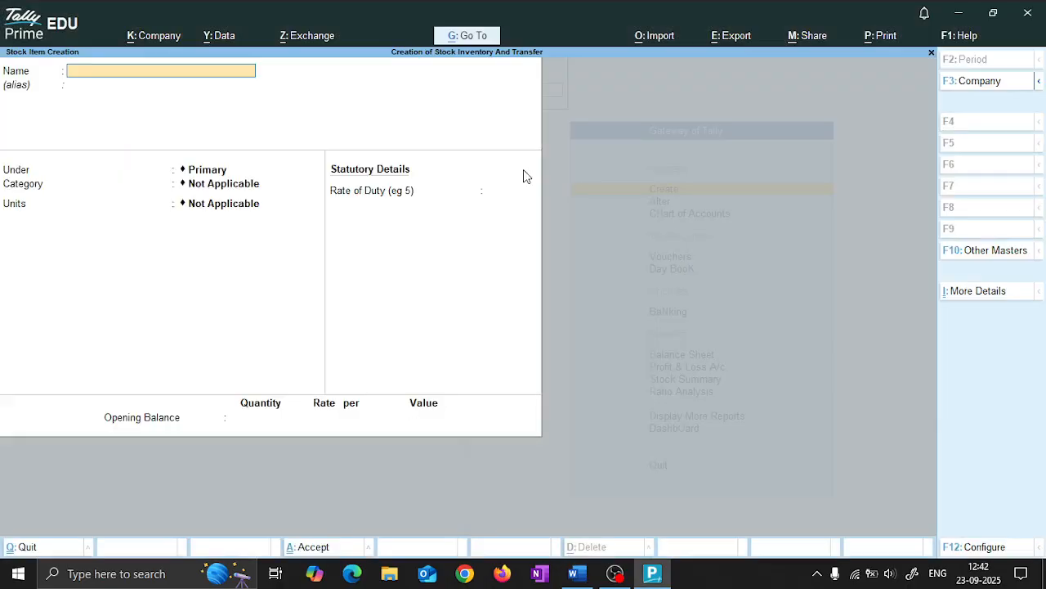
key(Escape)
key(Escape)
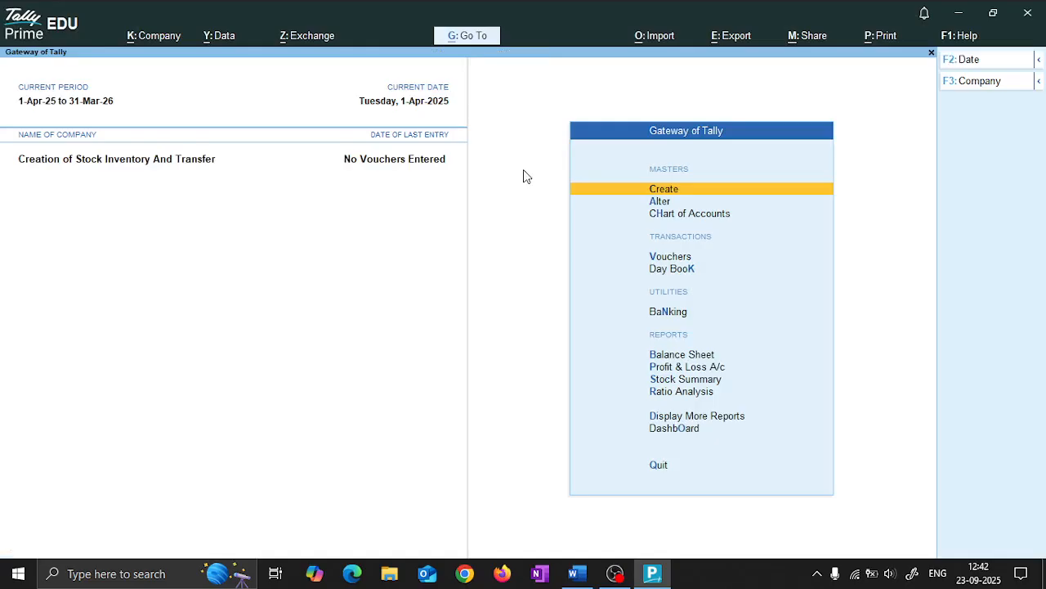
key(Down)
key(Return)
key(Down)
key(Down)
key(Down)
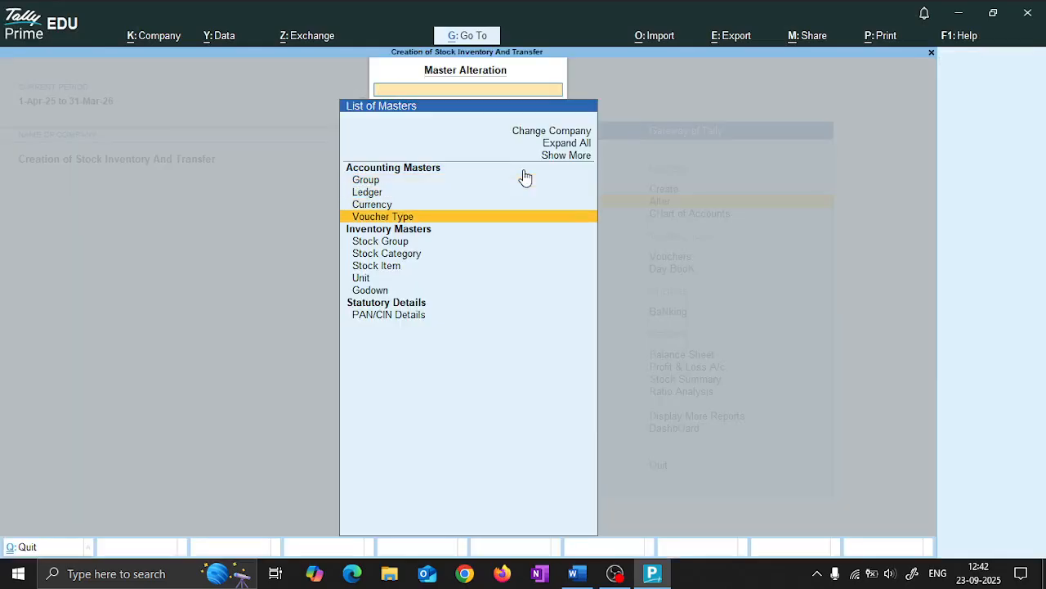
key(Return)
text(sto)
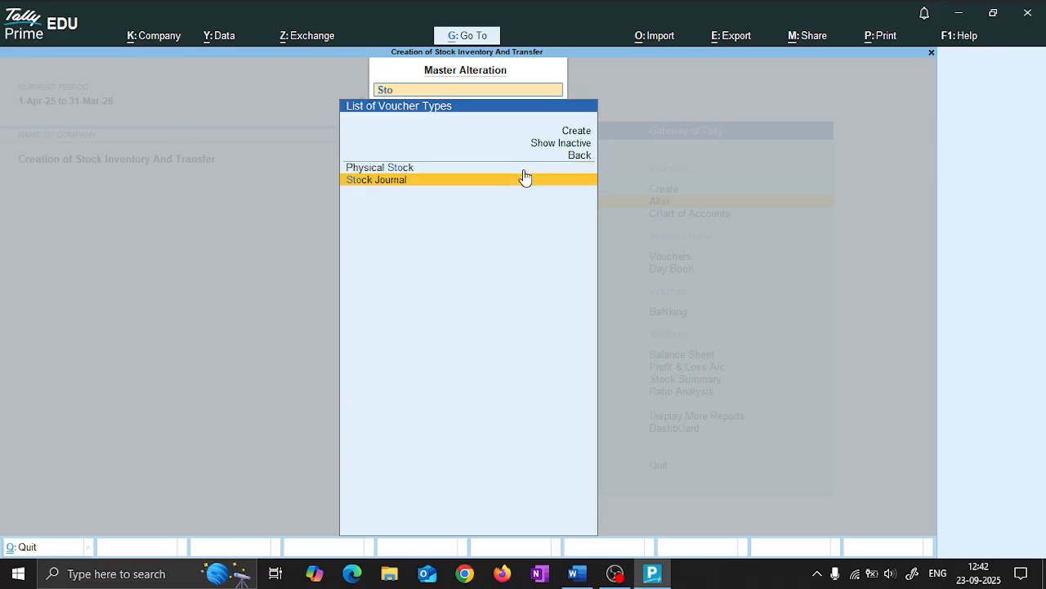
key(Return)
Set Track Additional Costs for Purchases to Yes for the Stock Journal voucher type, save it and return to the Gateway of Tally.
key(Return)
key(Return)
key(Return)
key(Return)
key(Return)
key(Return)
key(Return)
key(Return)
key(Return)
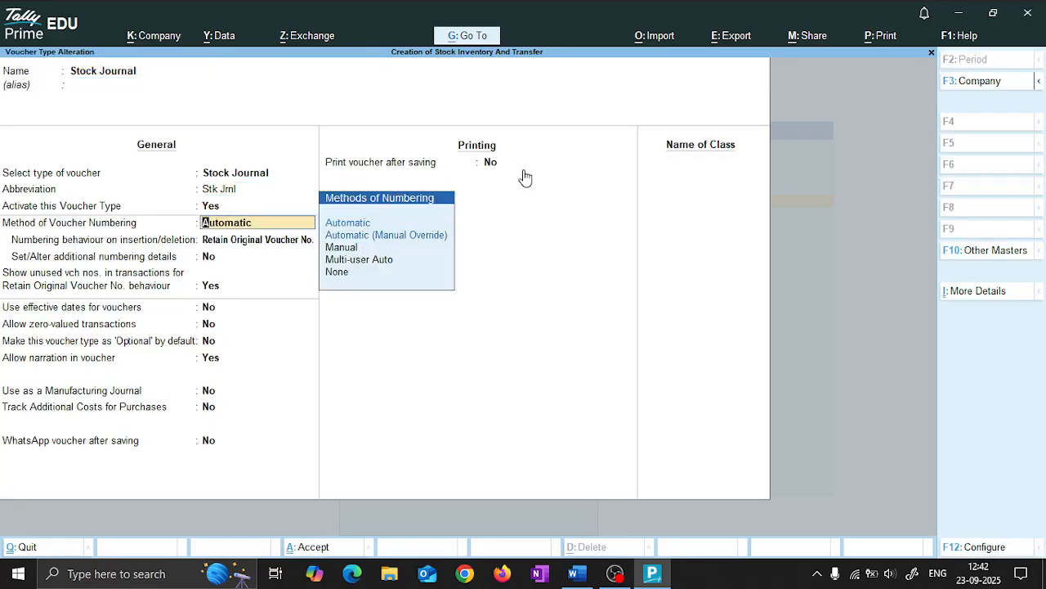
key(Return)
key(Return)
key(Return)
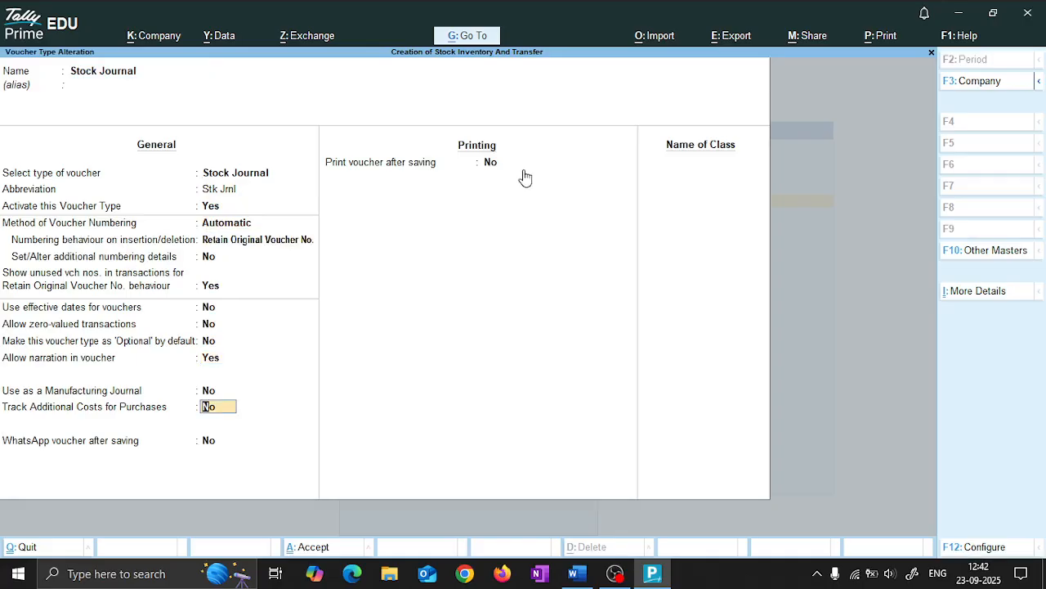
text(y)
key(Return)
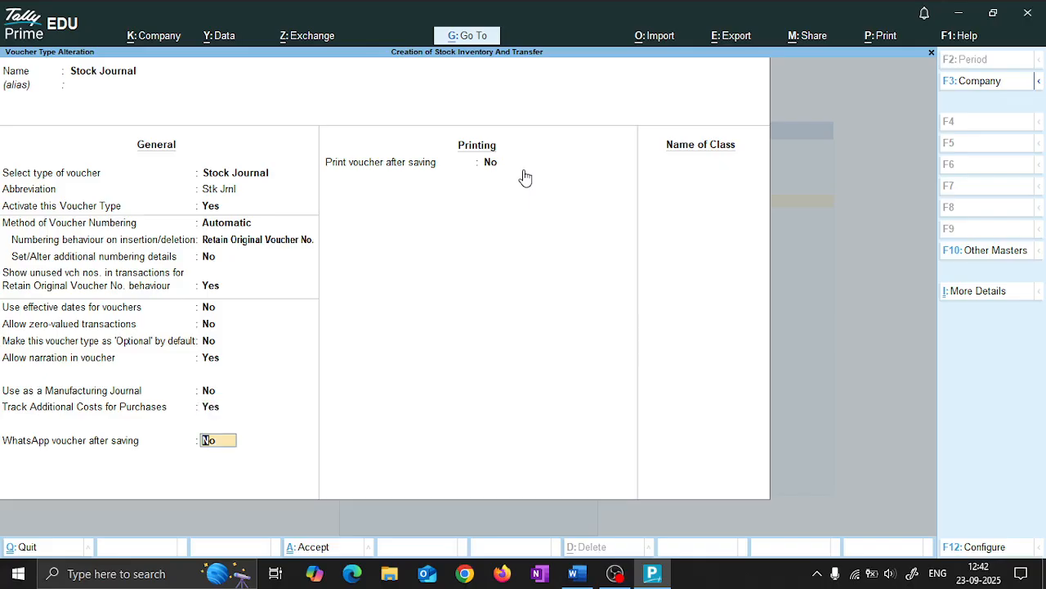
key(ctrl)
key(ctrl+a)
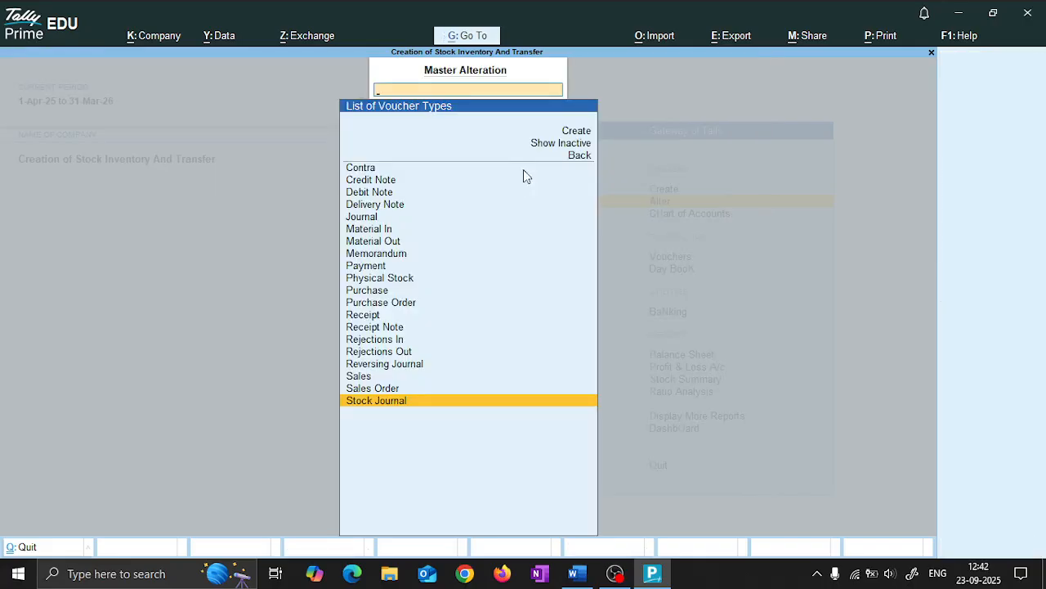
key(Escape)
key(Escape)
Set the current date to 2-5-2025.
key(F2)
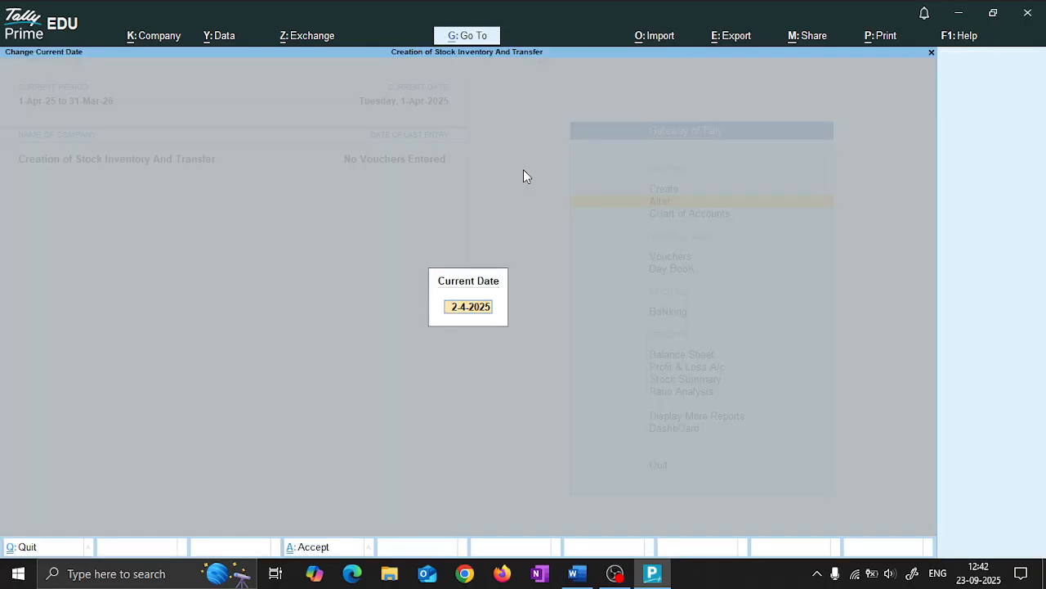
text(2/5)
key(Return)
Start a new Stock Journal voucher from the Gateway of Tally.
key(Down)
key(Down)
key(Down)
key(Down)
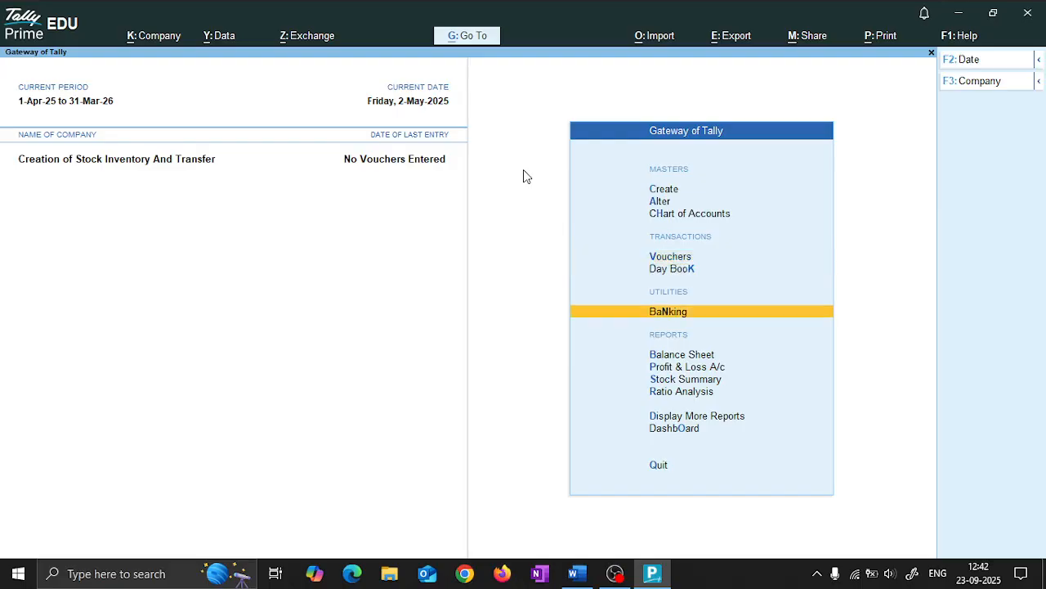
key(Up)
key(Up)
key(Return)
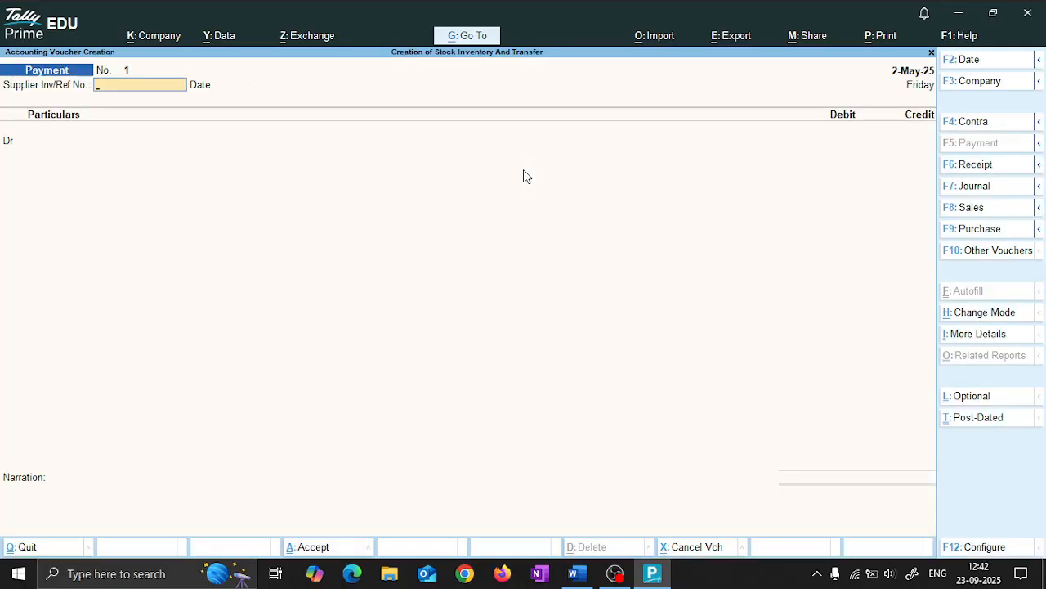
key(alt+F7)
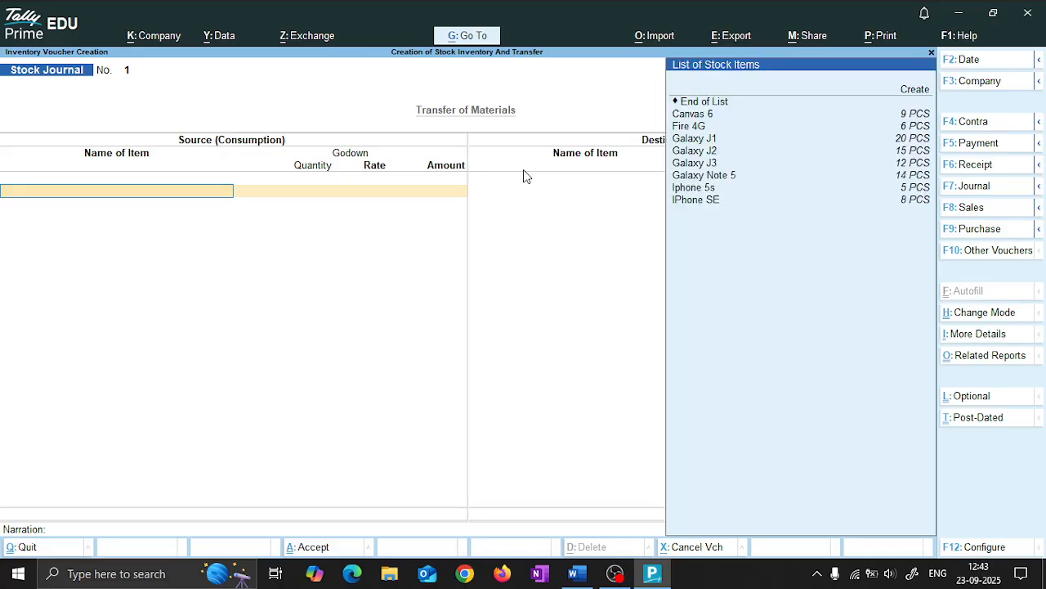
Check question 3 in Word and choose Galaxy J3 as the first source item of the stock journal.
key(alt+Tab)
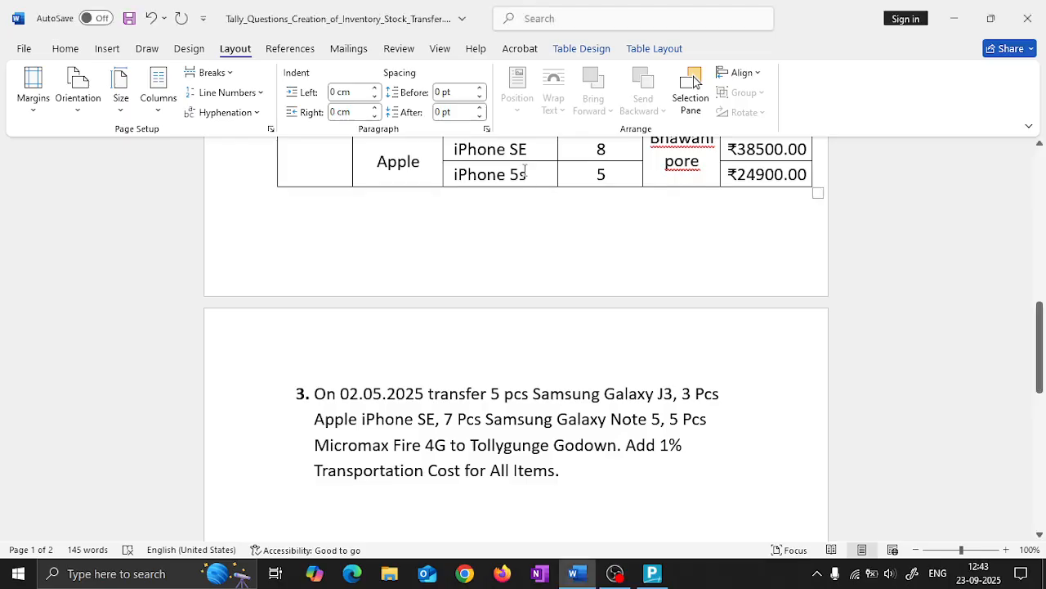
key(alt+Tab)
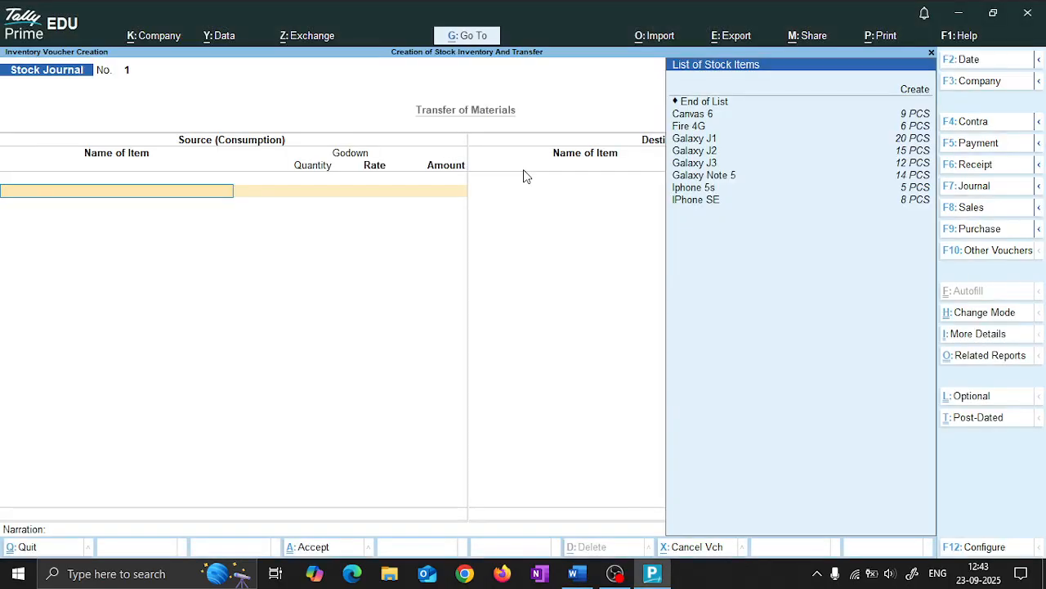
key(Down)
key(Down)
key(Down)
key(Down)
key(Down)
key(Down)
key(Return)
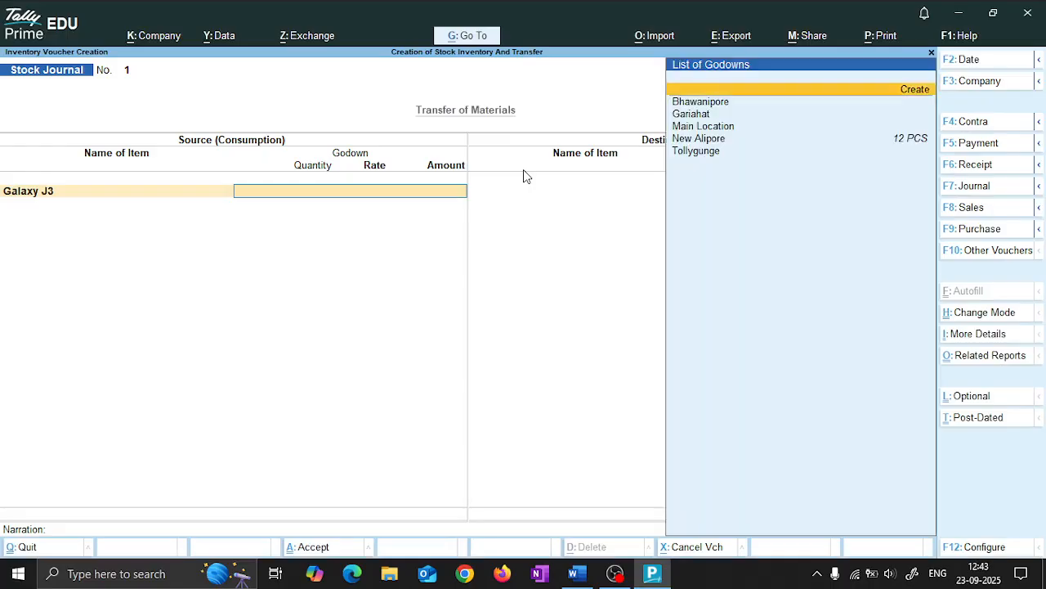
Set Galaxy J3's source godown to New Alipore with a quantity of 5 PCS, keeping the default rate and amount.
key(Down)
key(Down)
key(Down)
key(Down)
key(Return)
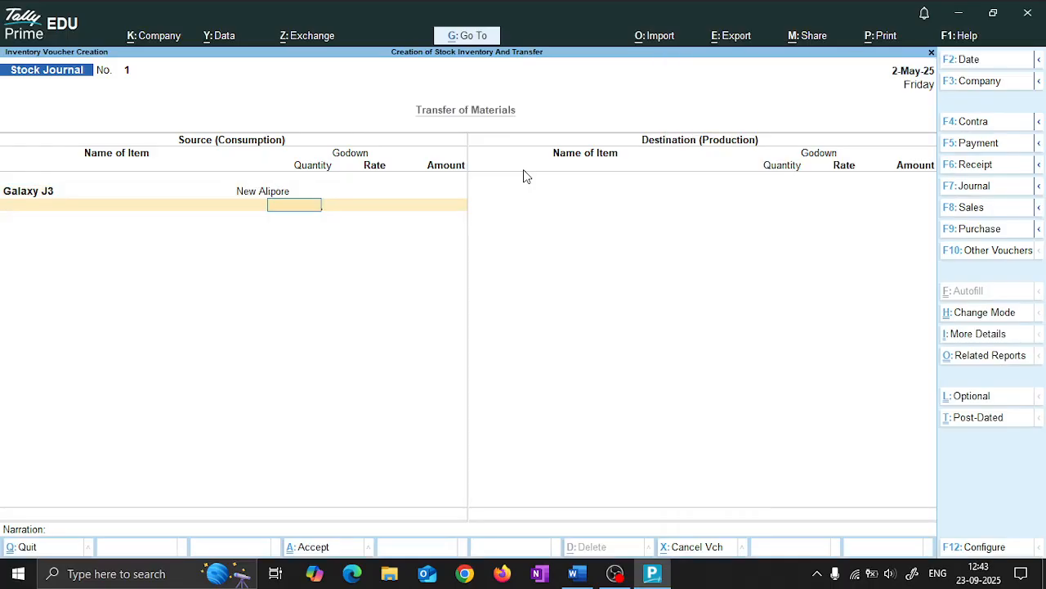
text(5)
key(Return)
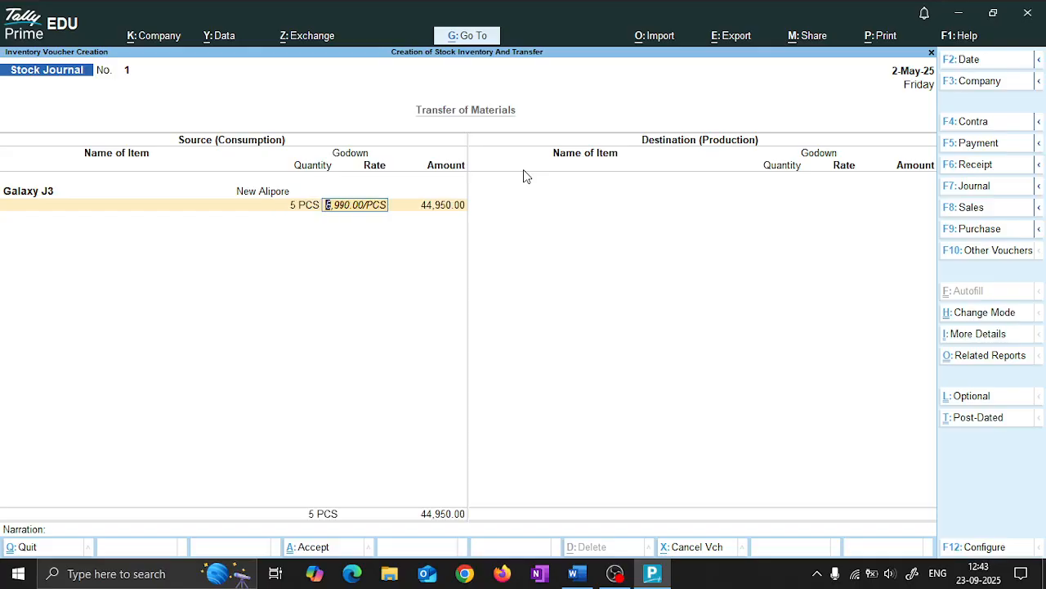
key(Return)
key(Return)
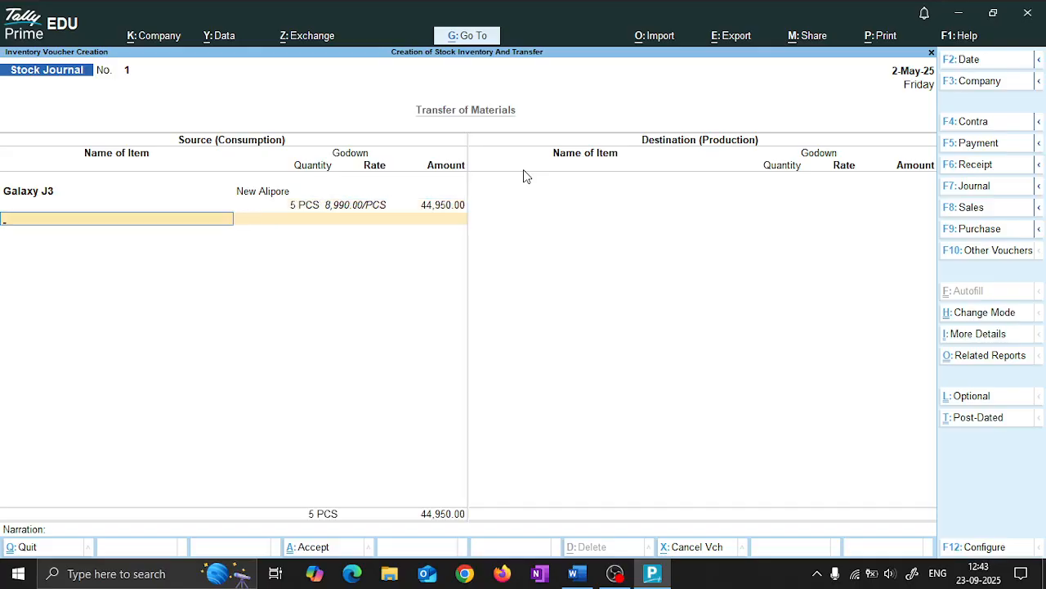
Check question 3 in Word for the next transfer item and add IPhone SE as the second source item.
key(alt+Tab)
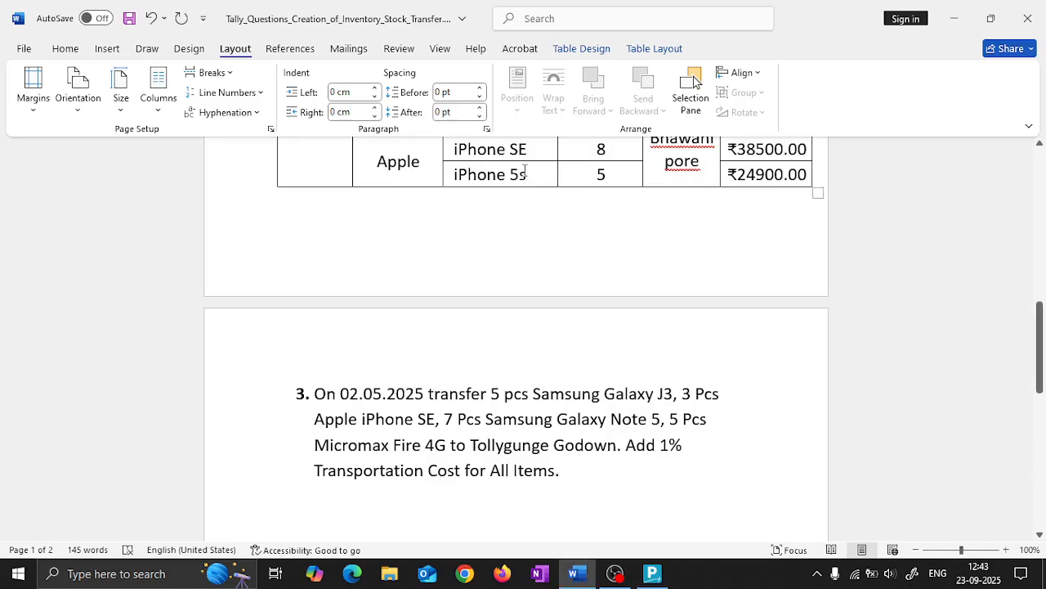
key(alt+Tab)
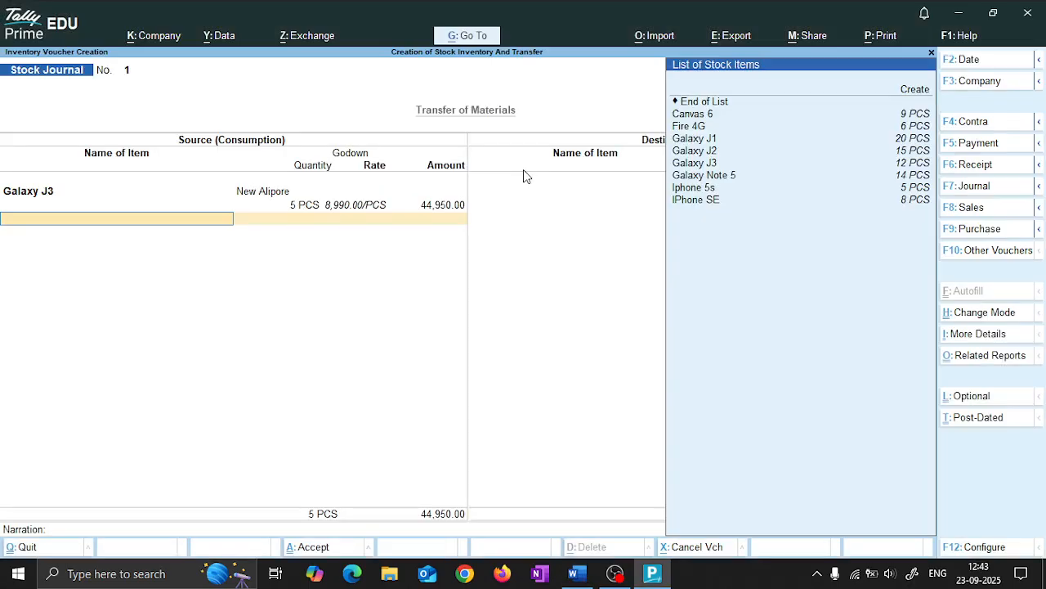
key(Down)
key(Down)
key(Down)
key(Down)
key(Down)
key(Down)
key(Down)
key(Down)
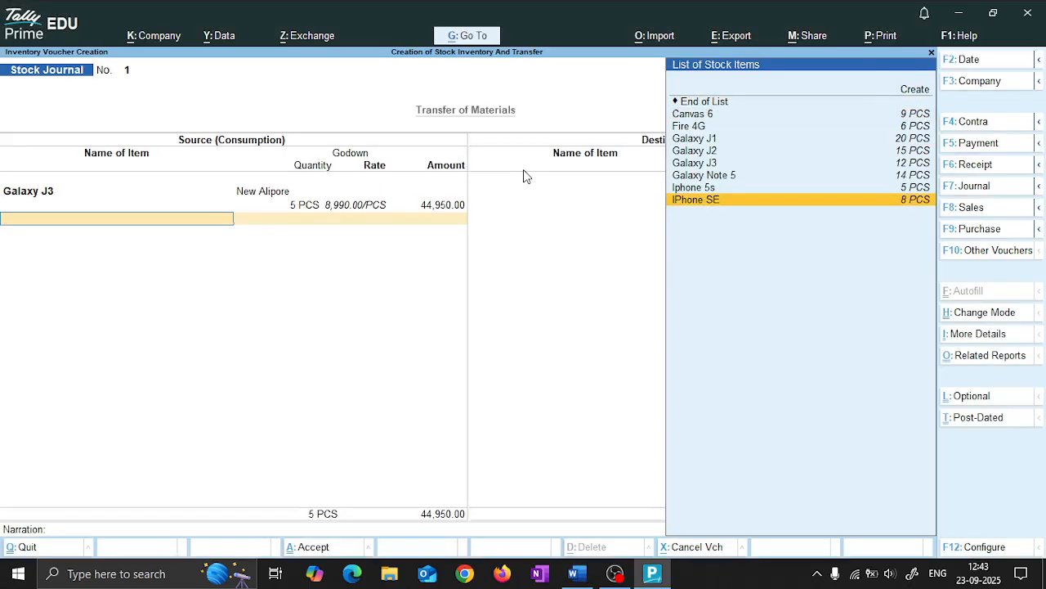
key(Return)
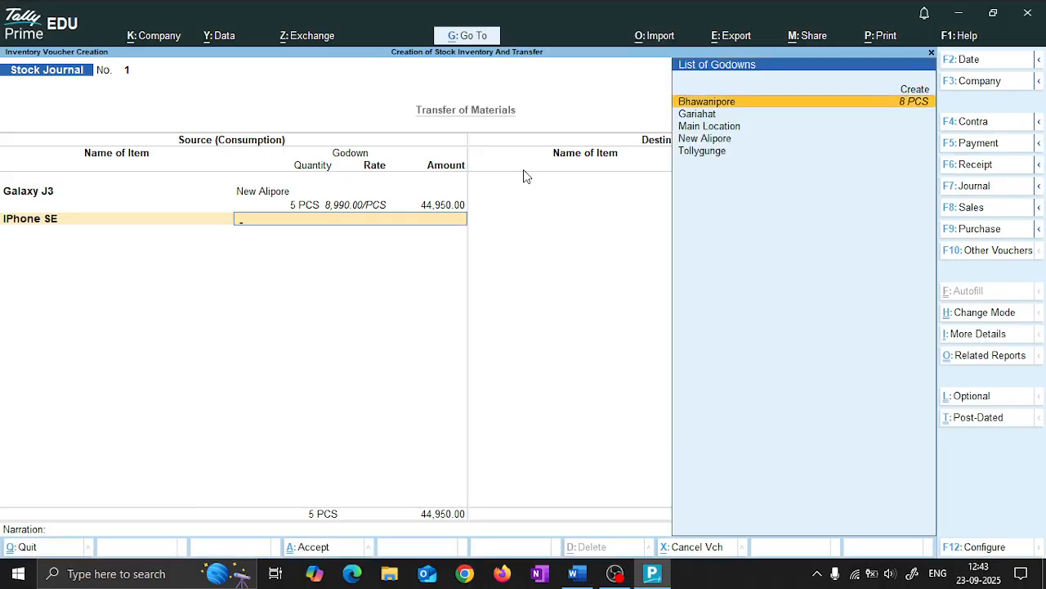
Set IPhone SE's source godown to Bhawanipore with a quantity of 3 PCS, keeping the default rate and amount.
key(Return)
text(3)
key(Return)
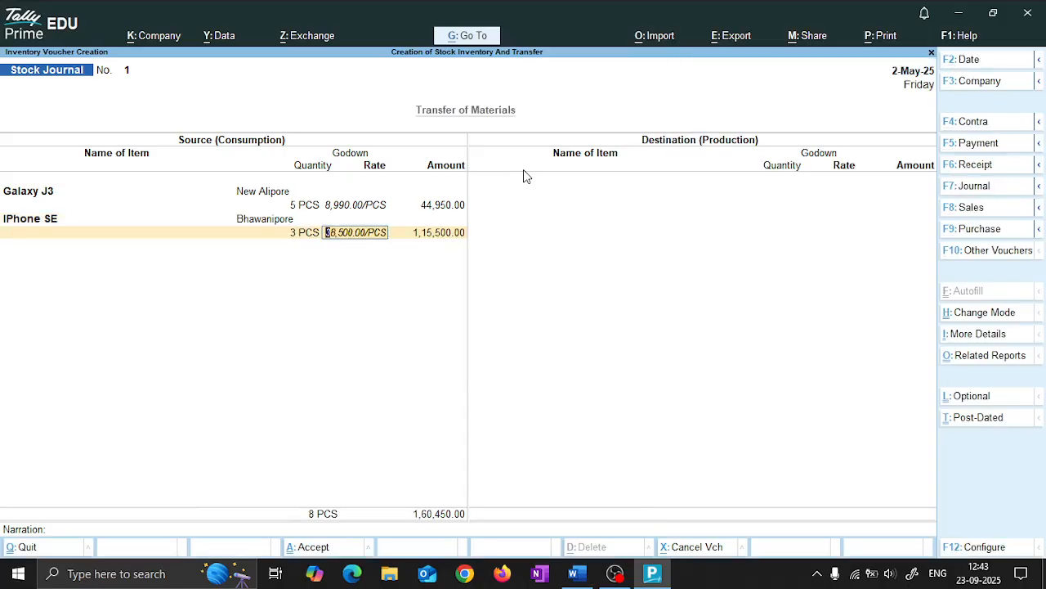
key(Return)
key(Return)
Consult the Word question for the third transfer item and add Galaxy Note 5 to the source list.
key(alt+Tab)
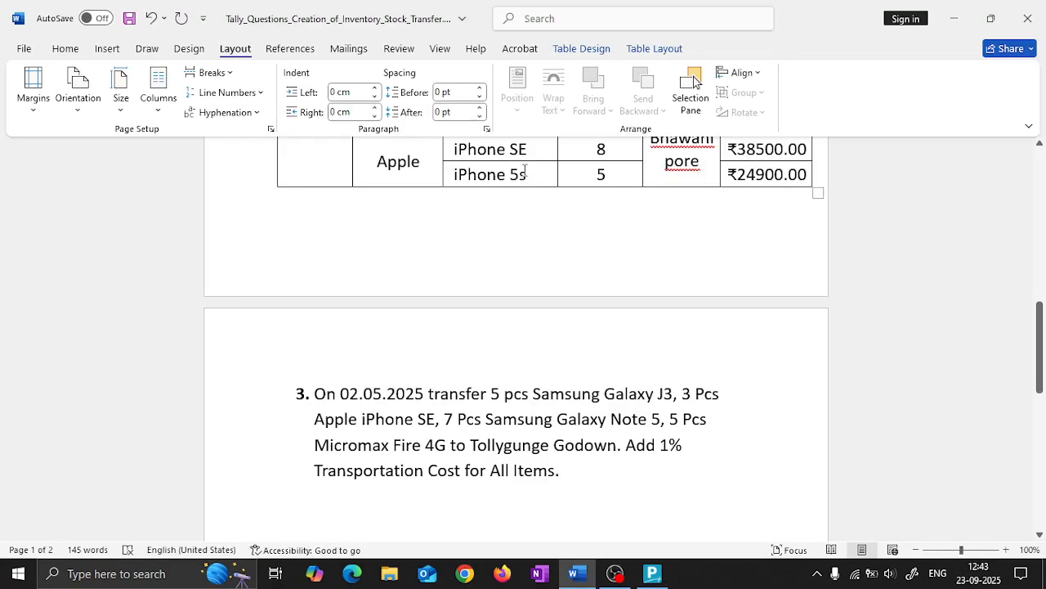
key(alt+Tab)
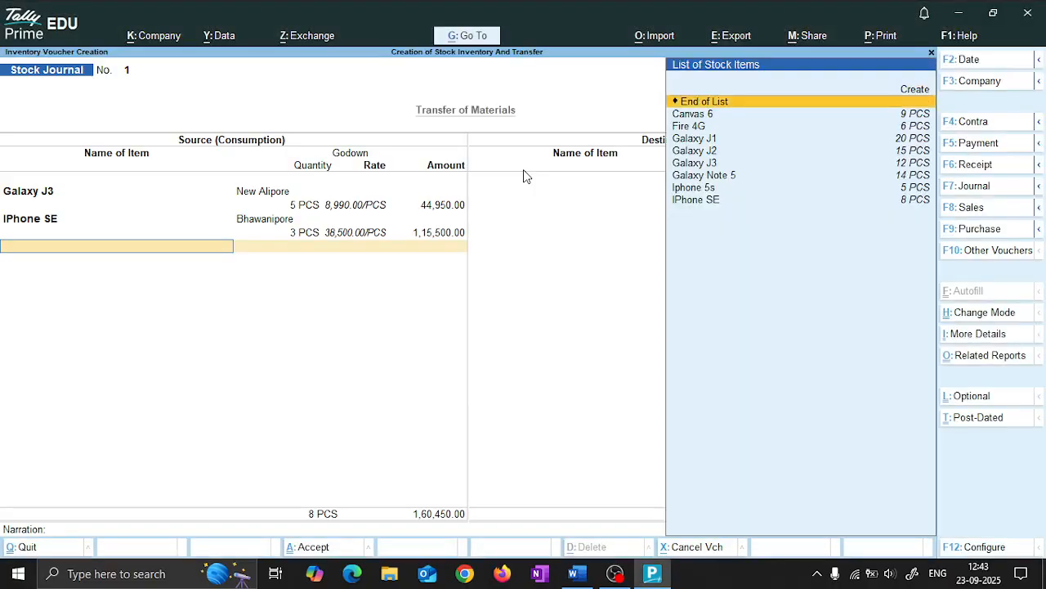
key(Down)
key(Down)
key(Down)
key(Down)
key(Down)
key(Down)
key(Return)
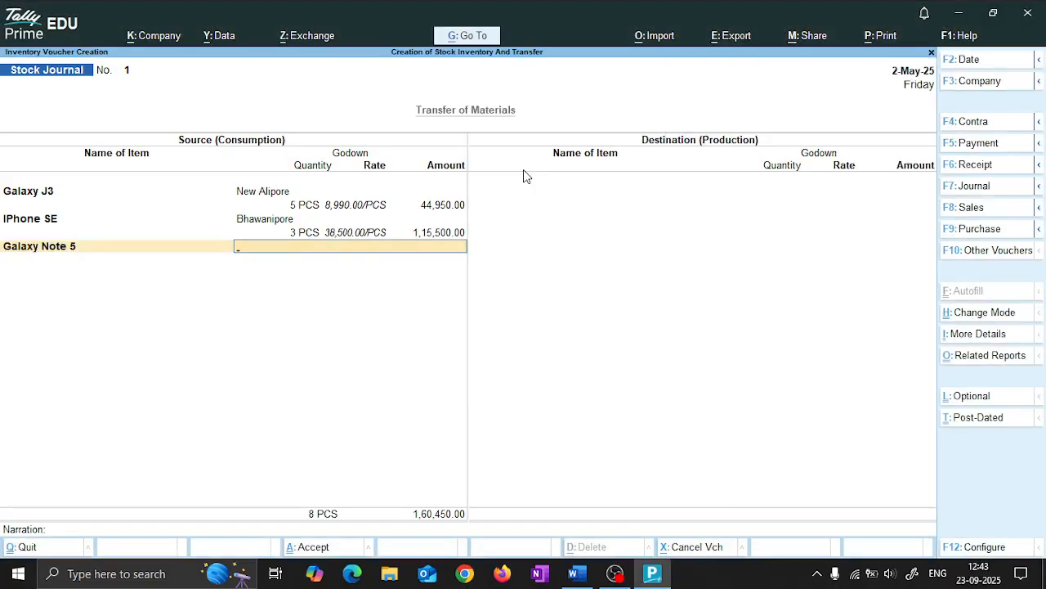
Set Galaxy Note 5's source godown to Gariahat with a quantity of 7 PCS, keeping the default rate and amount.
key(Down)
key(Down)
key(Down)
key(Return)
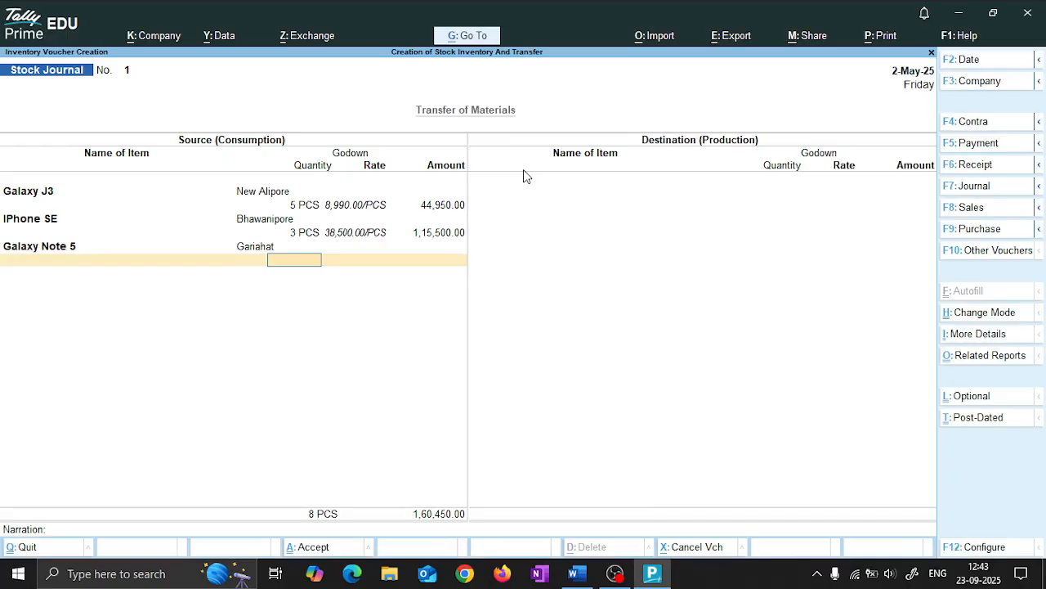
key(Return)
key(Return)
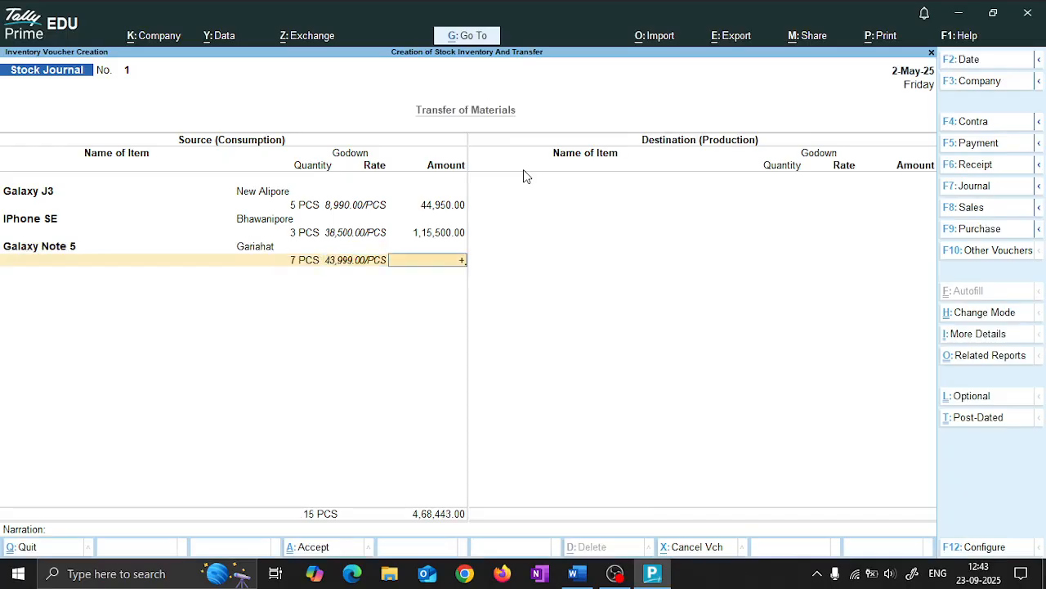
key(BackSpace)
key(Return)
key(BackSpace)
key(BackSpace)
key(Return)
key(Return)
key(Return)
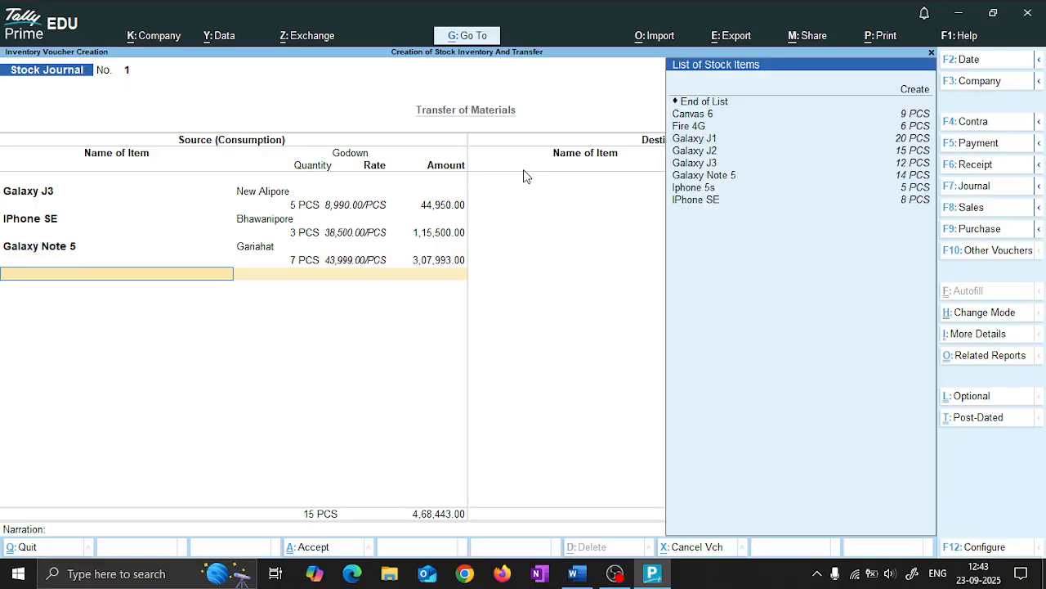
Check the last transfer item in the Word question and add Fire 4G as the fourth source item.
key(alt+Tab)
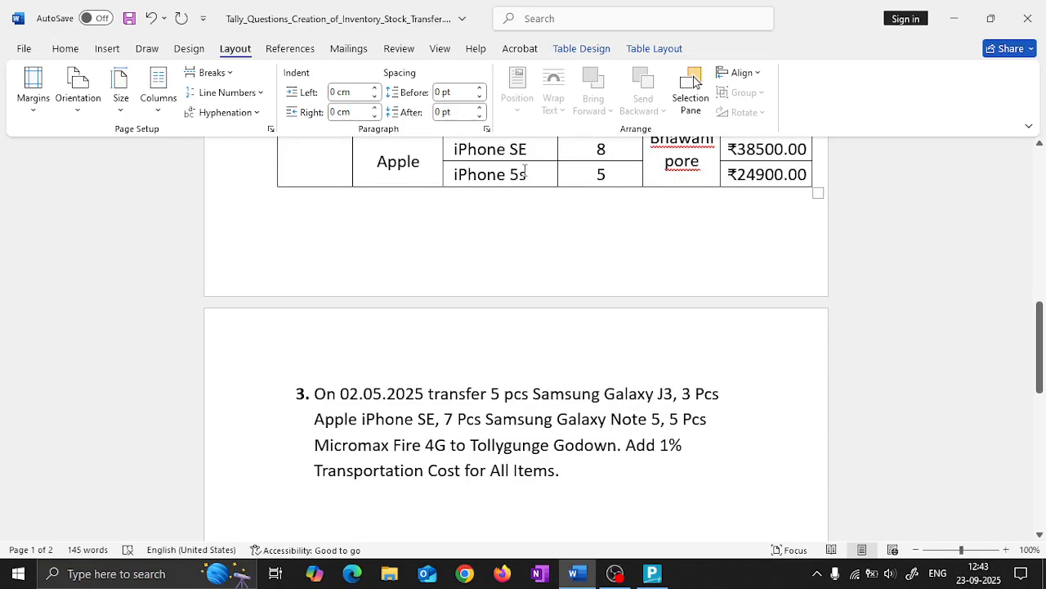
key(alt+Tab)
key(alt+Tab)
key(alt+Tab)
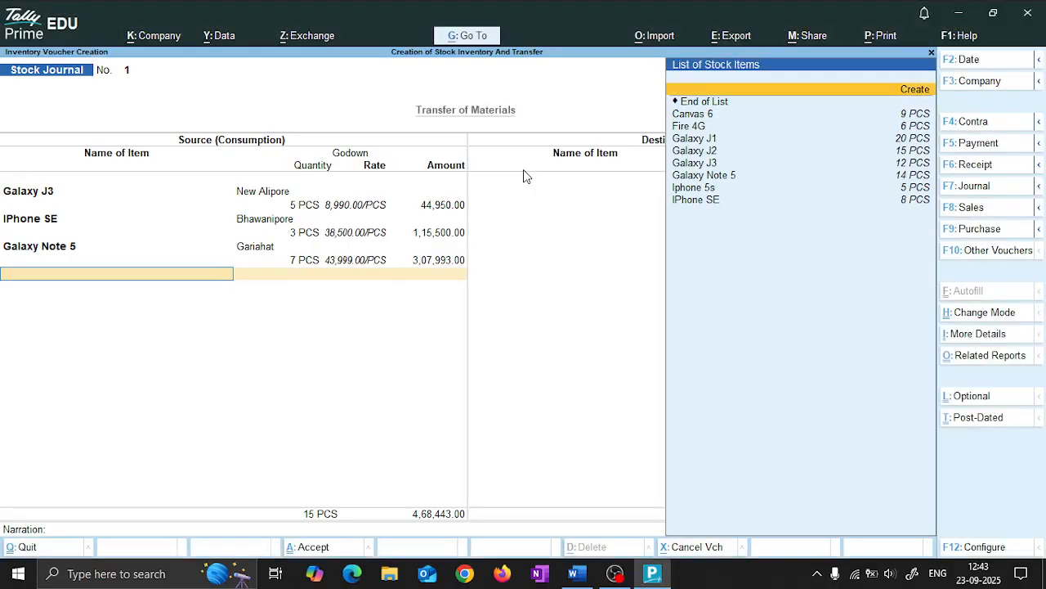
key(Down)
key(Down)
key(Down)
key(Down)
key(Down)
key(Up)
key(Up)
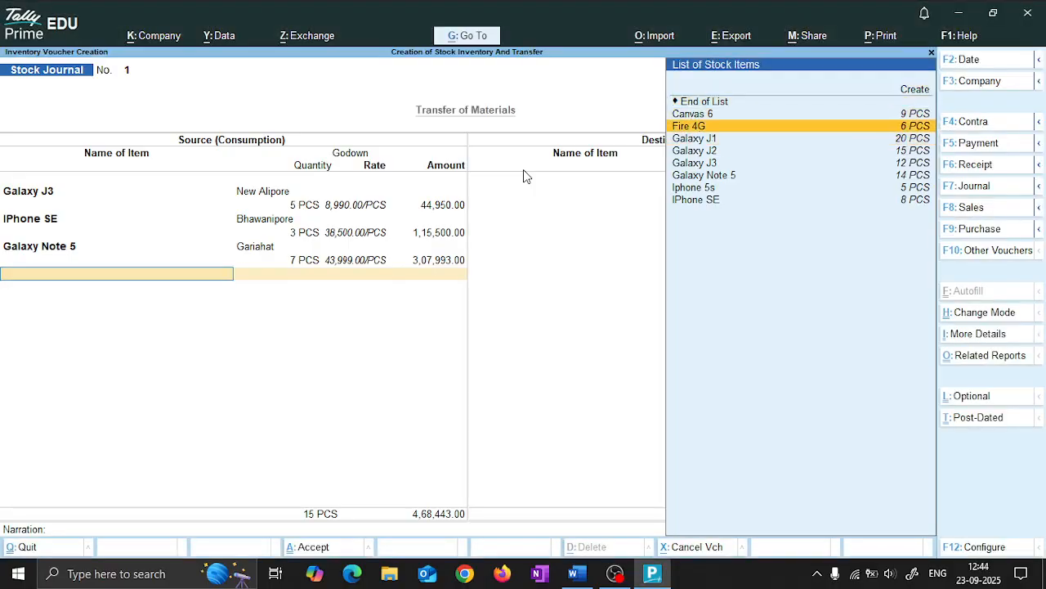
key(Return)
Set Fire 4G's source godown to Gariahat with a quantity of 5 PCS, keeping the default rate and amount.
key(Down)
key(Down)
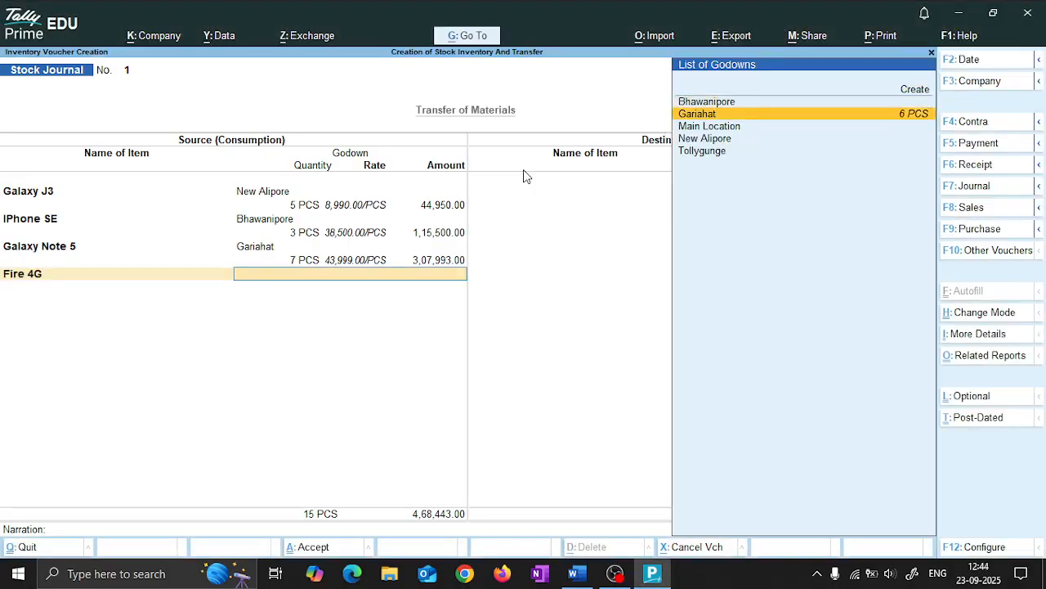
key(Return)
key(alt+Tab)
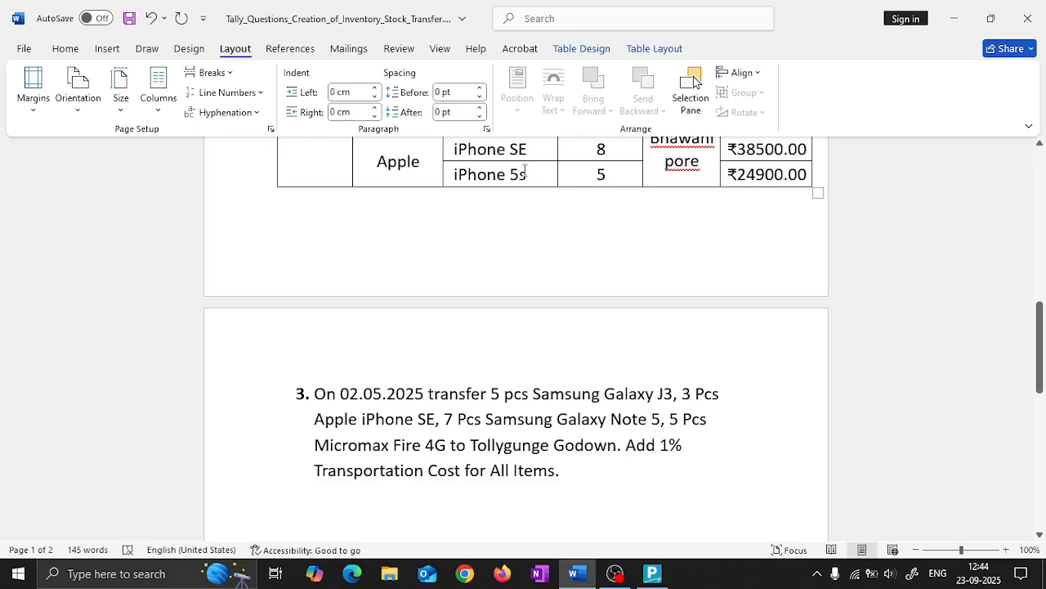
key(alt+Tab)
text(5)
key(Return)
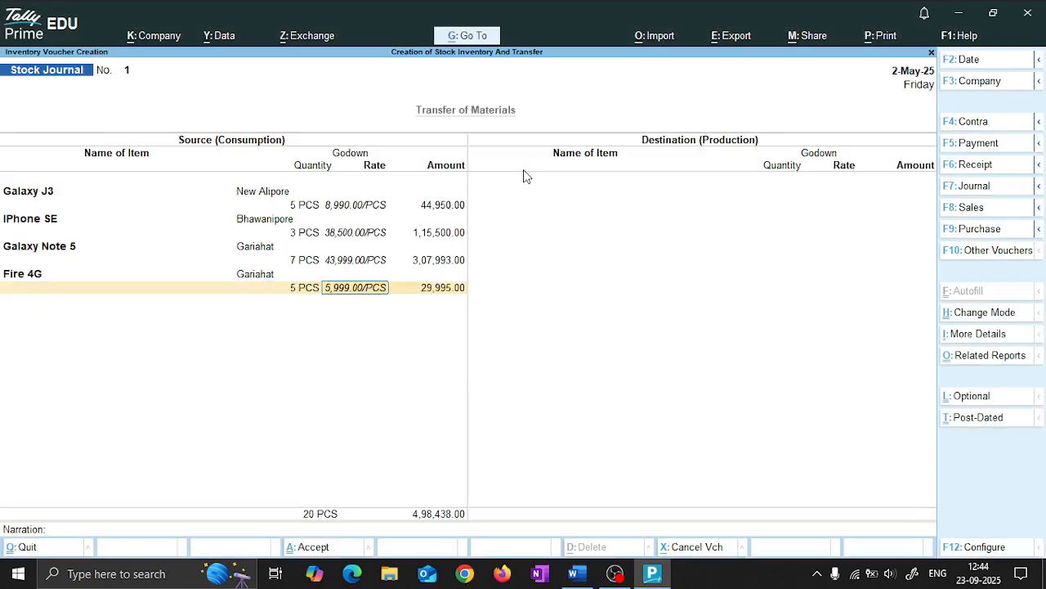
key(Return)
key(Return)
Check the transfer question in Word for remaining items and end the source item list in TallyPrime.
key(alt+Tab)
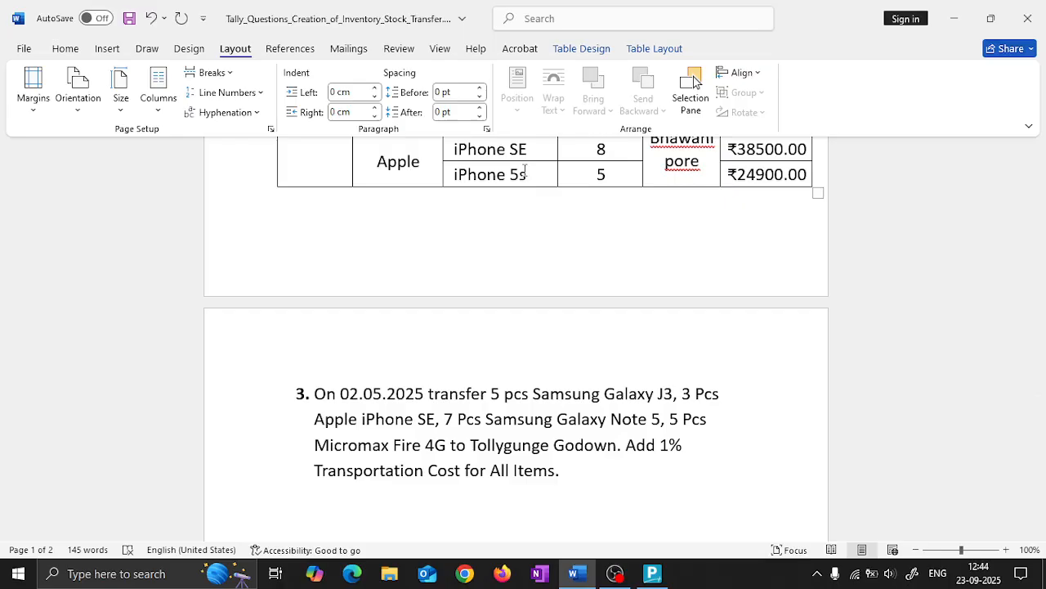
key(alt+Tab)
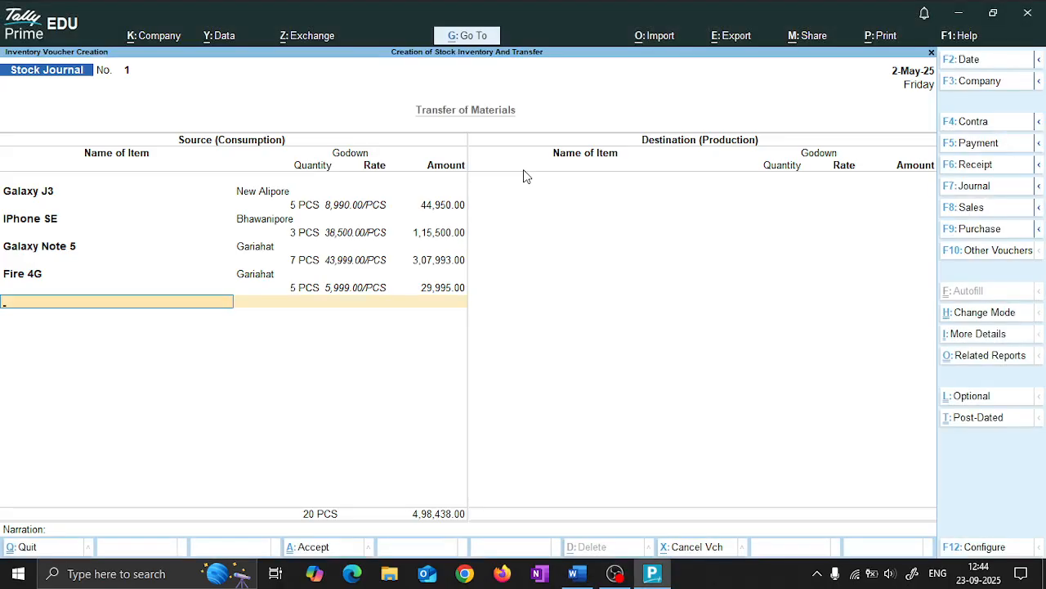
key(Return)
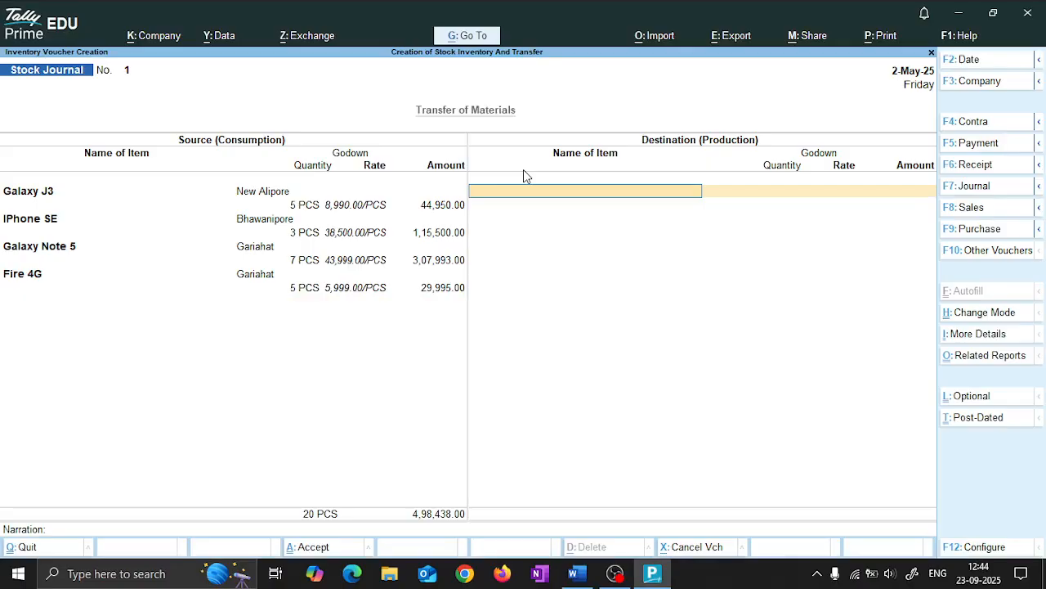
Add Galaxy J3 as the first item in the destination list.
key(Down)
key(Down)
key(Down)
key(Down)
key(Down)
key(Down)
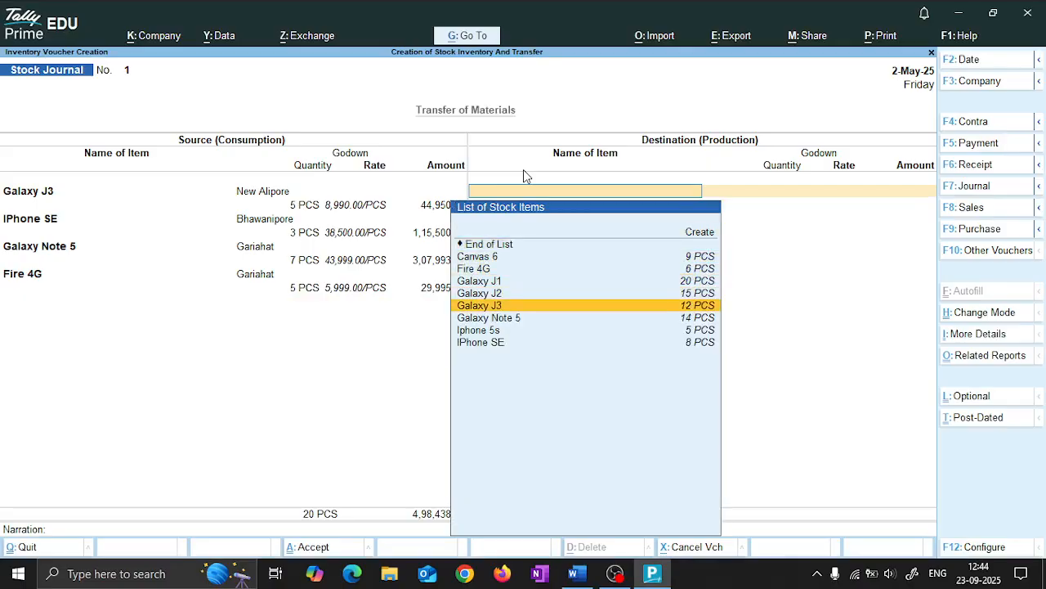
key(Return)
Set Galaxy J3's destination godown to Tollygunge with a quantity of 5 PCS, keeping the default rate and amount.
key(Down)
key(Down)
key(Down)
key(Down)
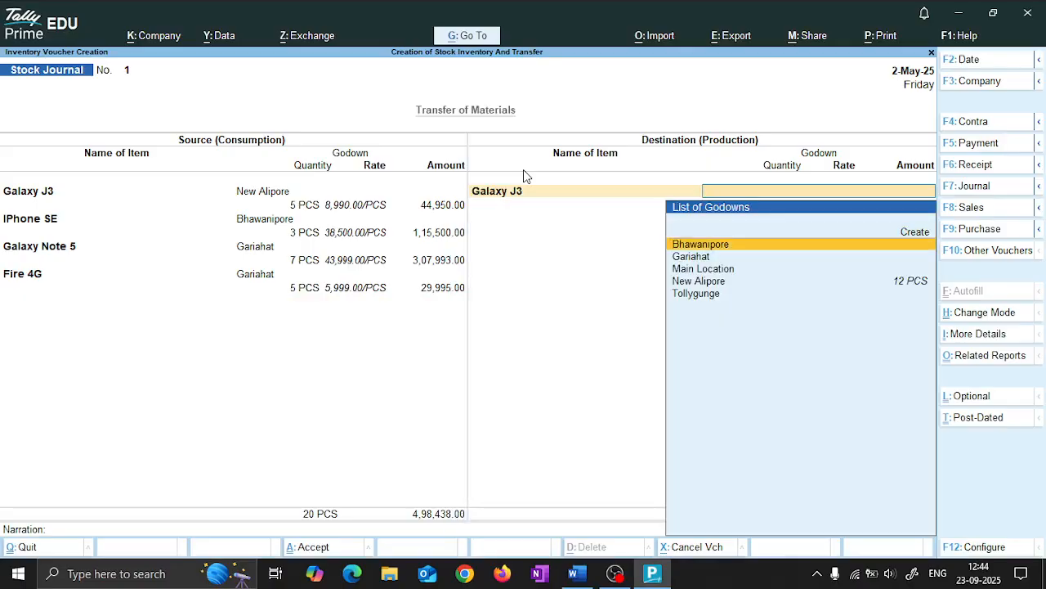
key(Down)
key(Return)
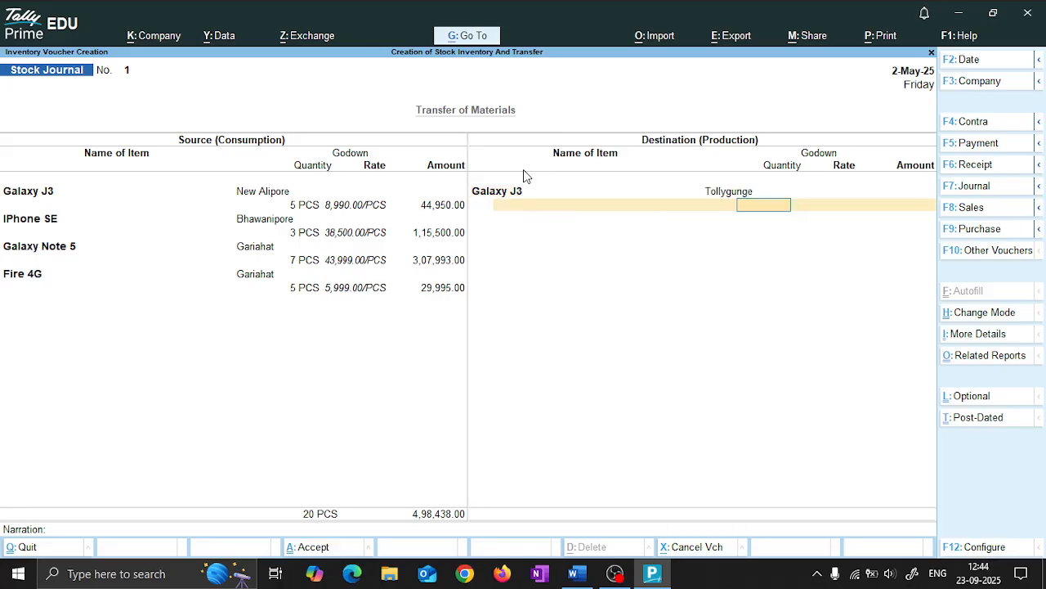
text(5)
key(Return)
key(Return)
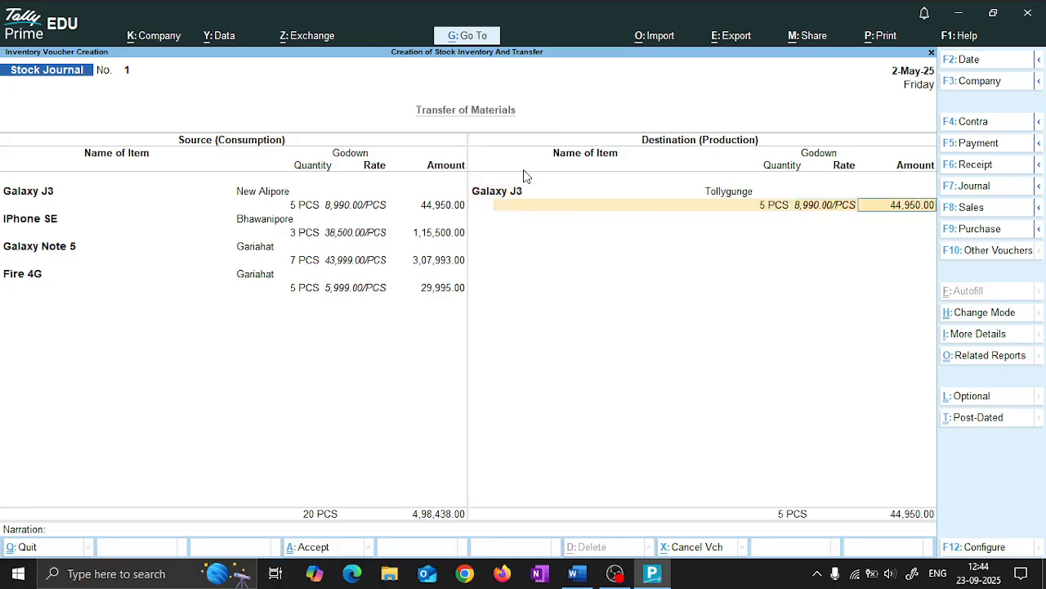
key(Return)
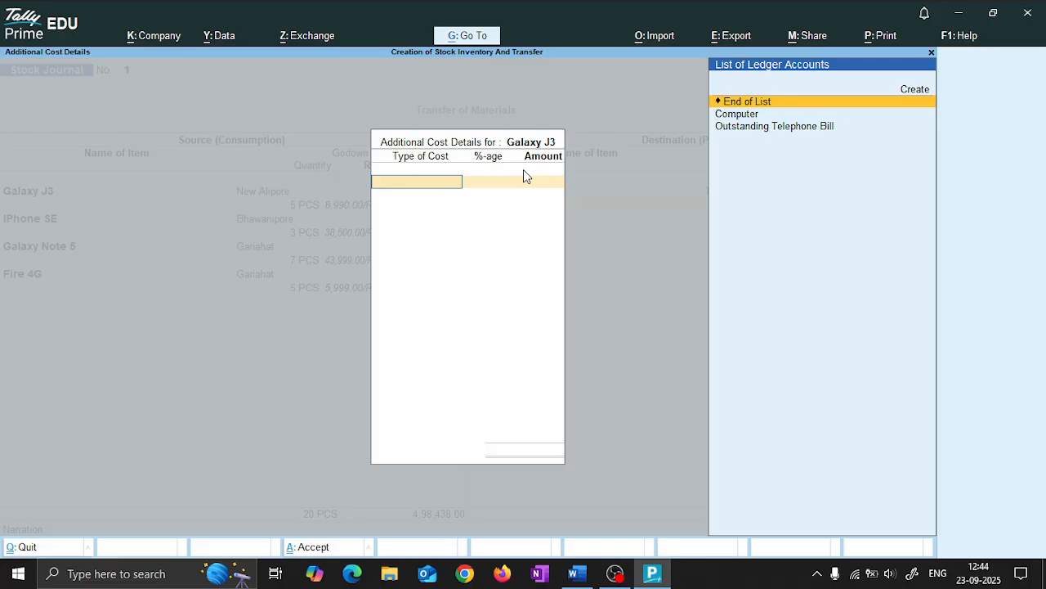
Check the additional cost in the Word question and create a Transportation Cost ledger under Indirect Expenses for Galaxy J3's cost details.
key(alt+Tab)
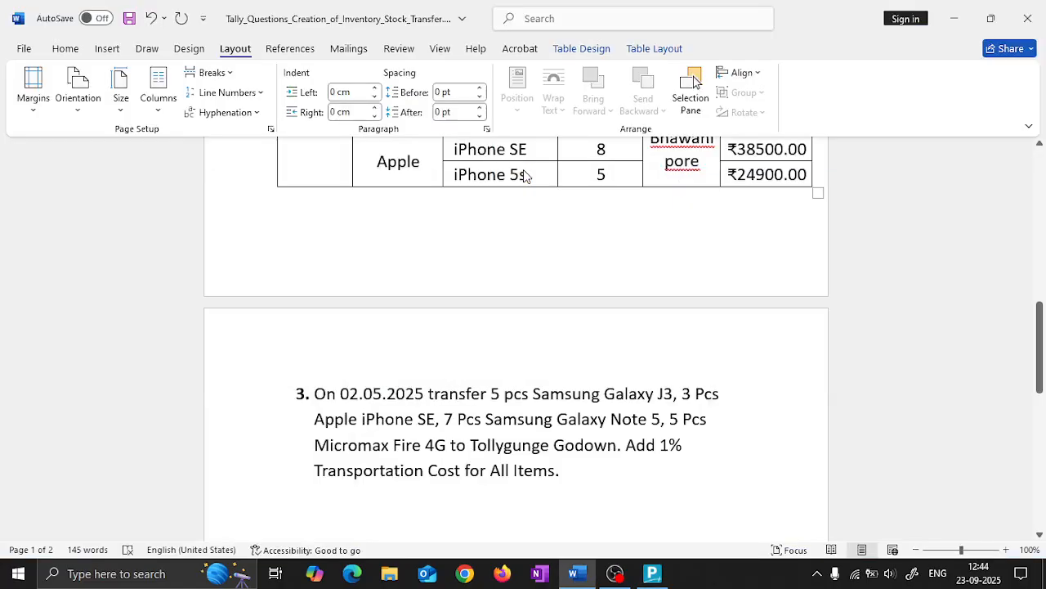
key(alt+Tab)
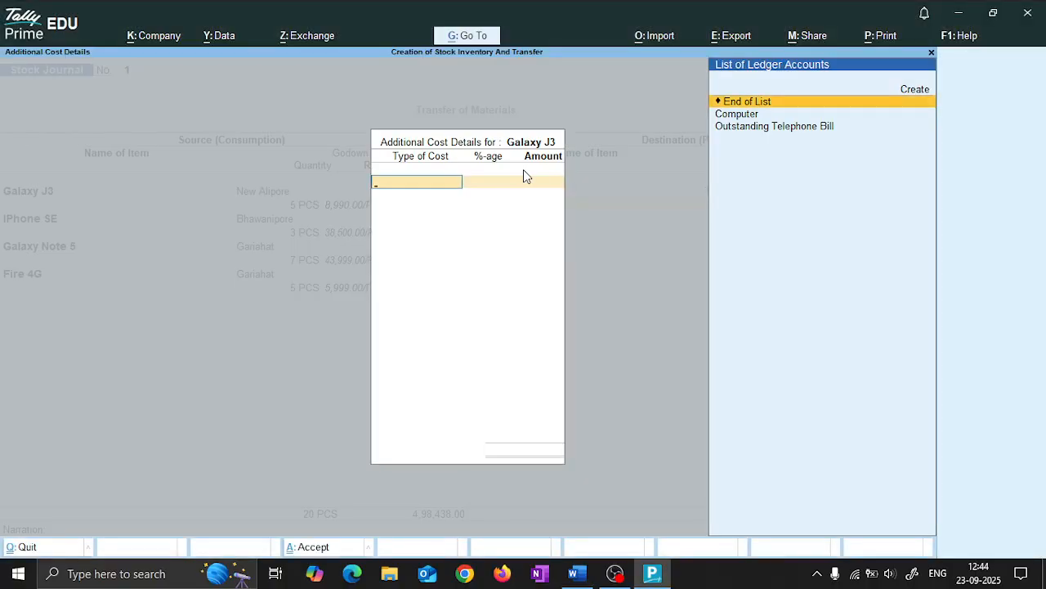
key(alt+c)
text(Tra)
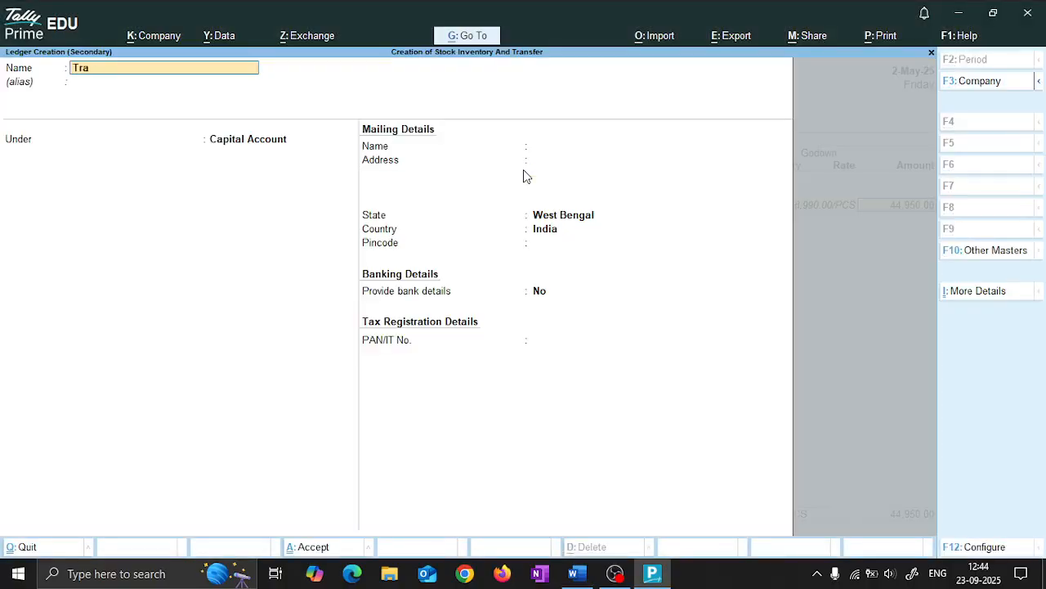
text(nsportation Cost)
key(Return)
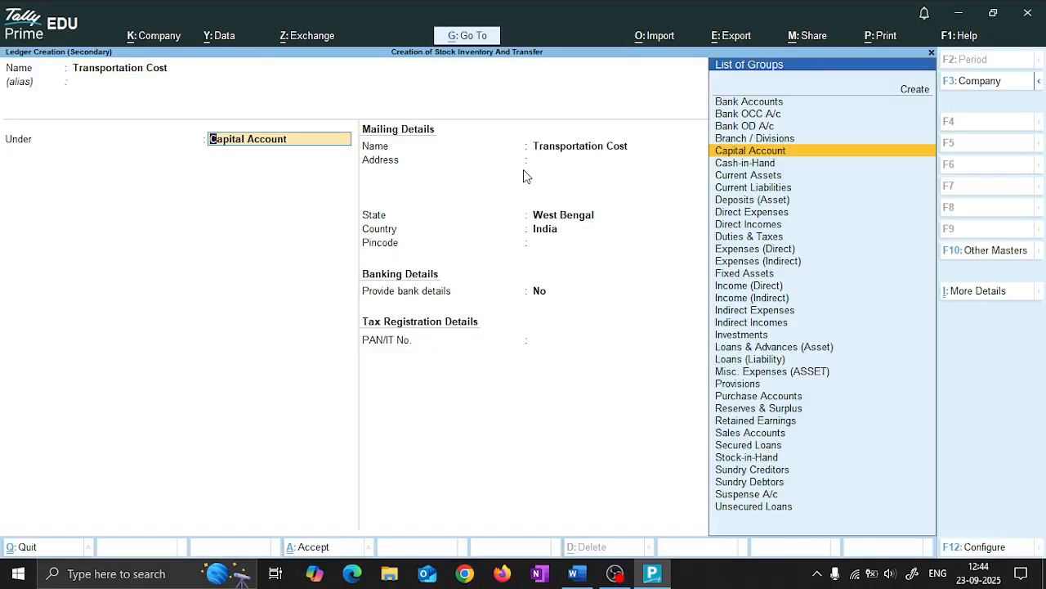
text(Ind)
key(Return)
key(Return)
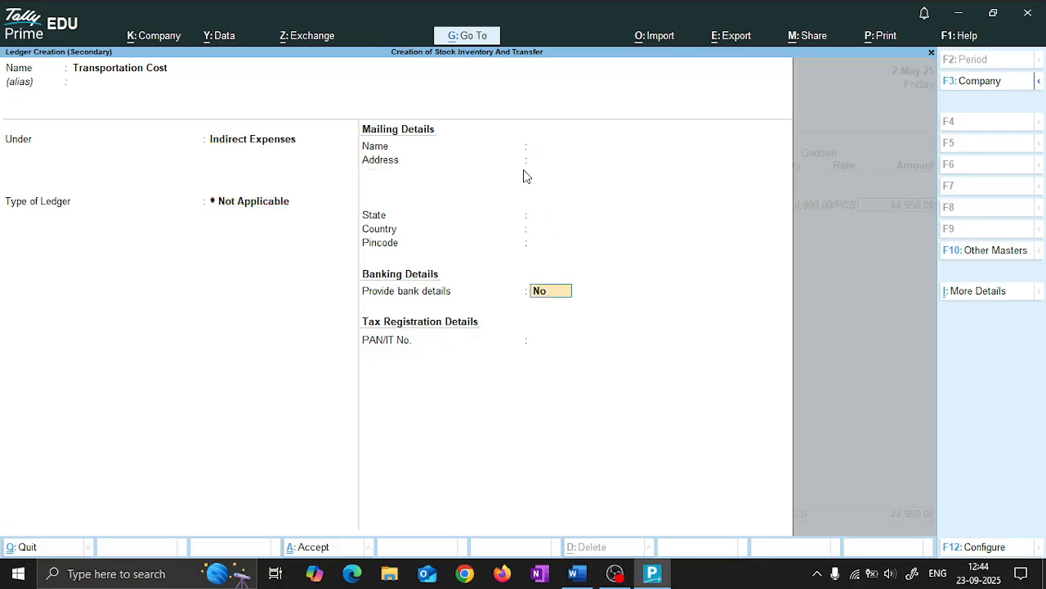
key(Return)
key(Return)
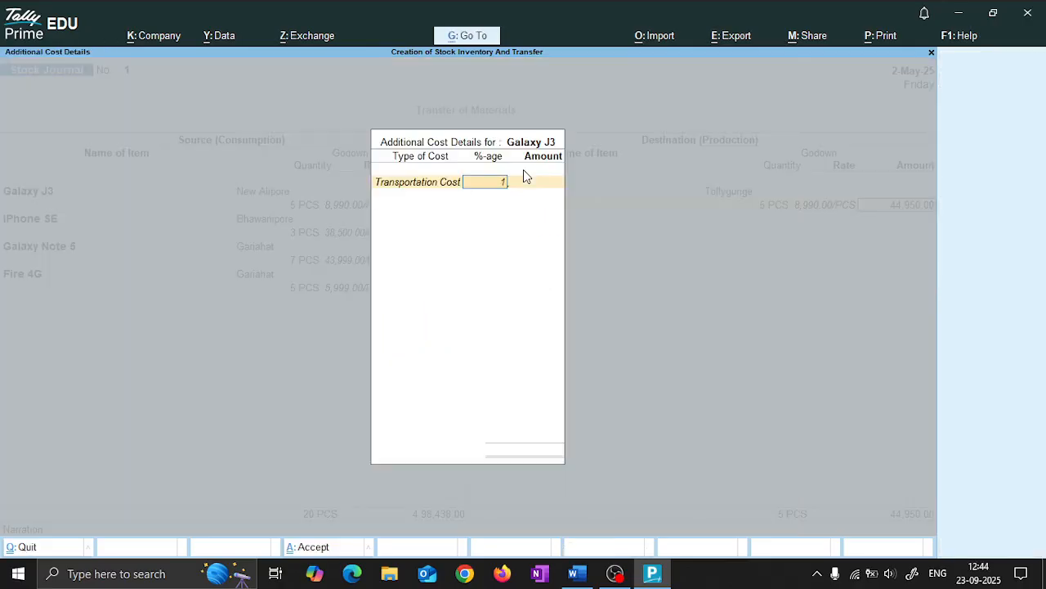
Set Galaxy J3's Transportation Cost to 1% and finish its additional cost details.
text(1)
key(Return)
key(Return)
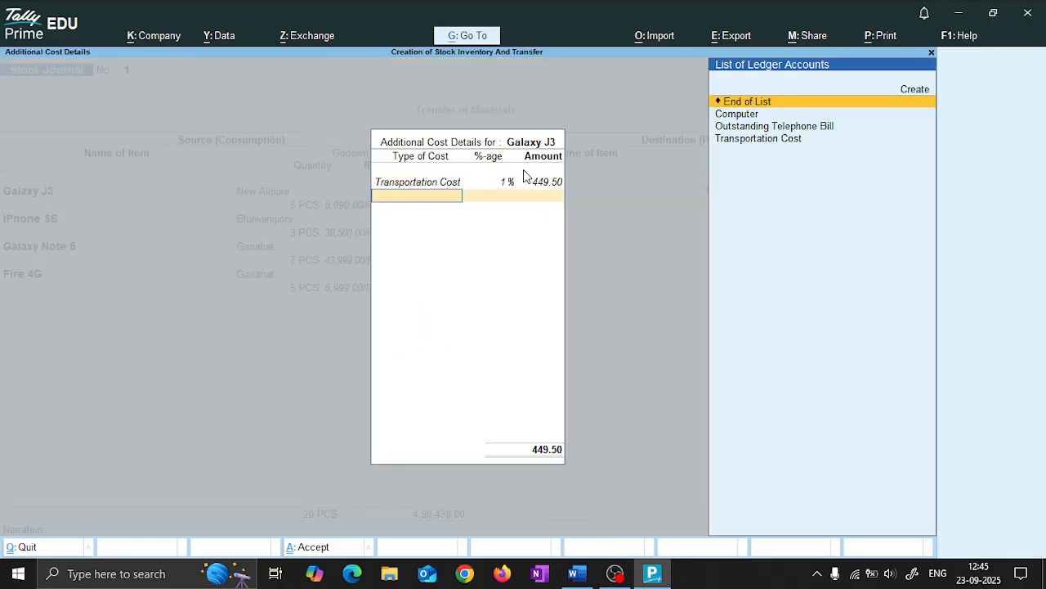
key(Return)
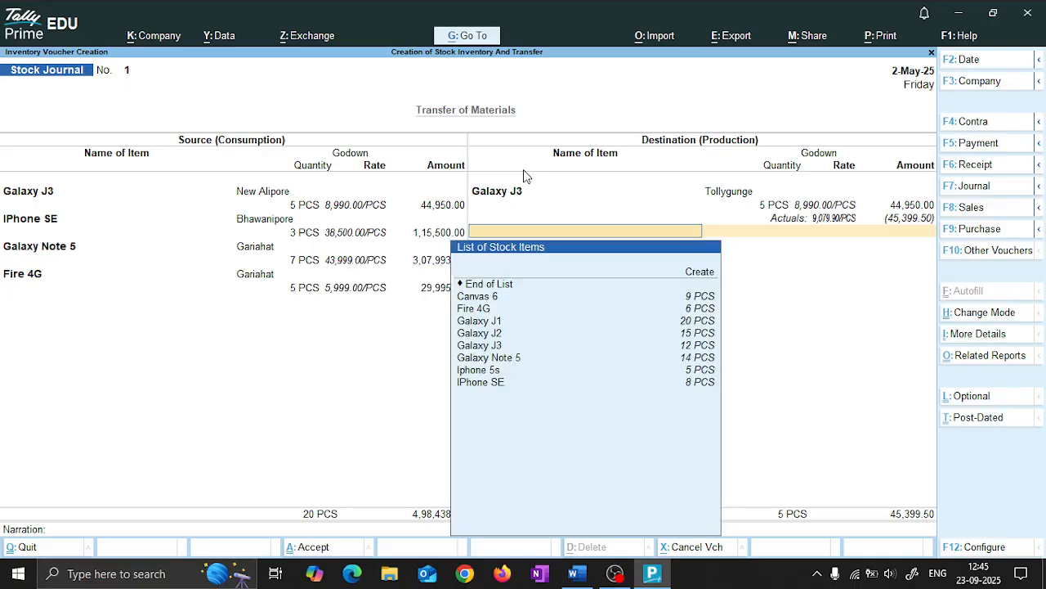
Add IPhone SE as the second item in the destination list.
key(Down)
key(Down)
key(Down)
key(Down)
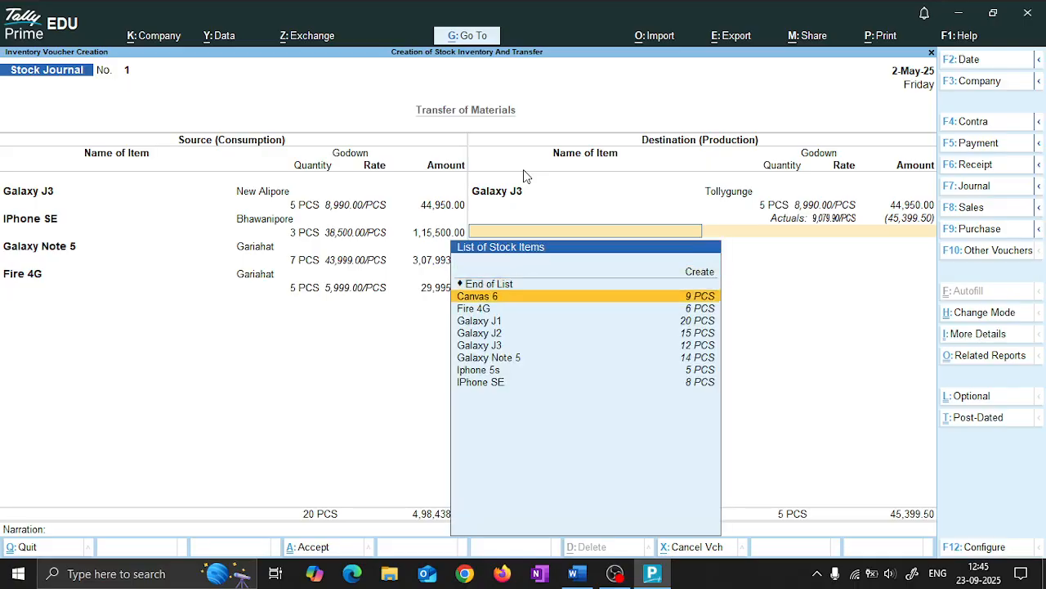
key(Down)
key(Down)
key(Down)
key(Down)
key(Down)
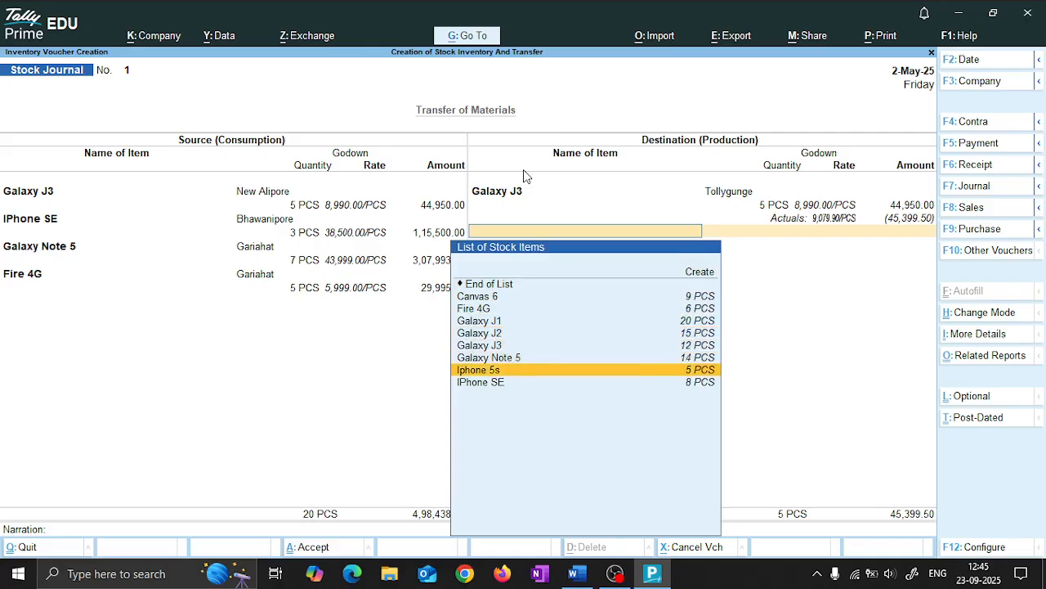
key(Return)
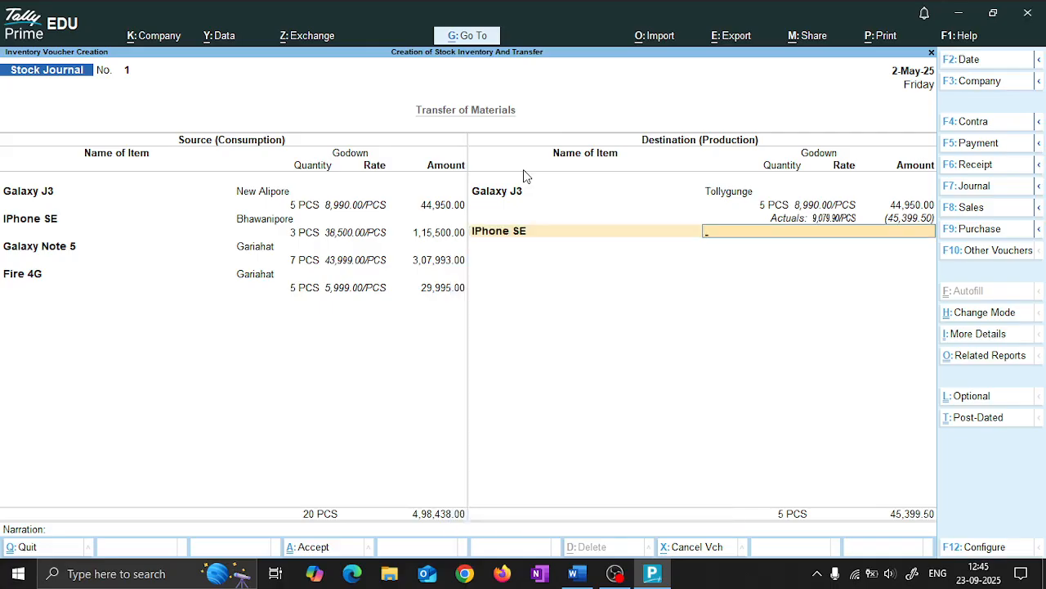
Set IPhone SE's destination godown to Tollygunge with a quantity of 3 PCS, keeping the default rate and amount.
key(Down)
key(Down)
key(Down)
key(Down)
key(Down)
key(Return)
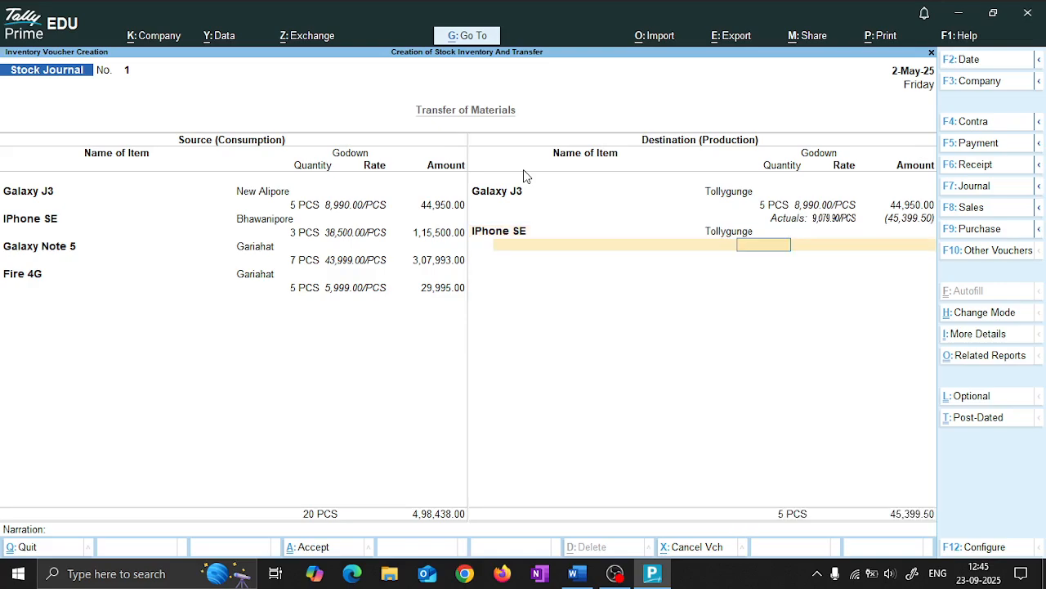
text(3)
key(Return)
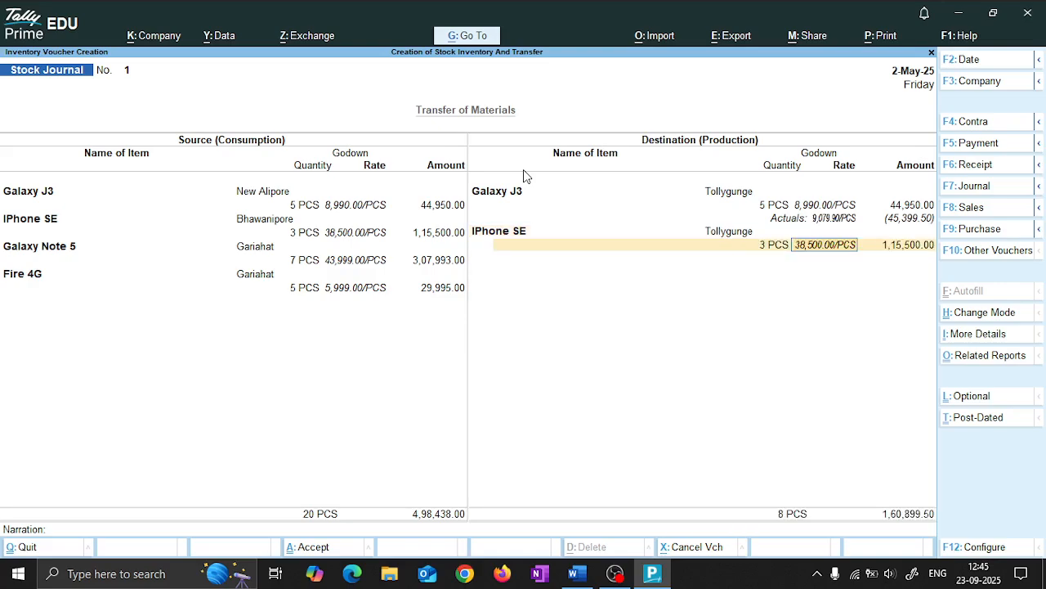
key(Return)
key(Return)
Add a 1% Transportation Cost to IPhone SE's additional cost details.
key(Down)
key(Down)
key(Down)
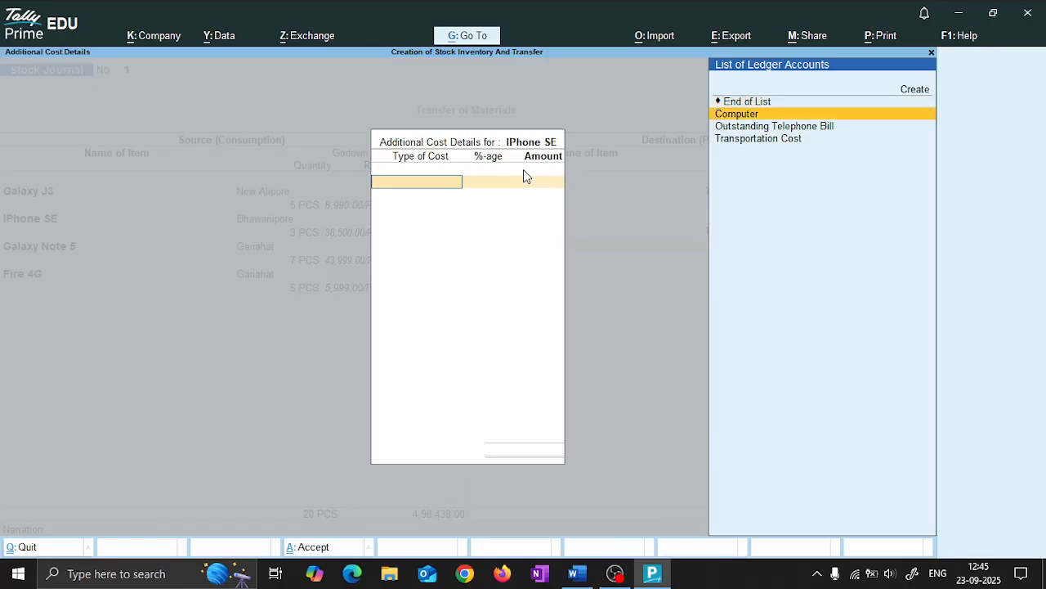
key(Return)
text(1)
key(Return)
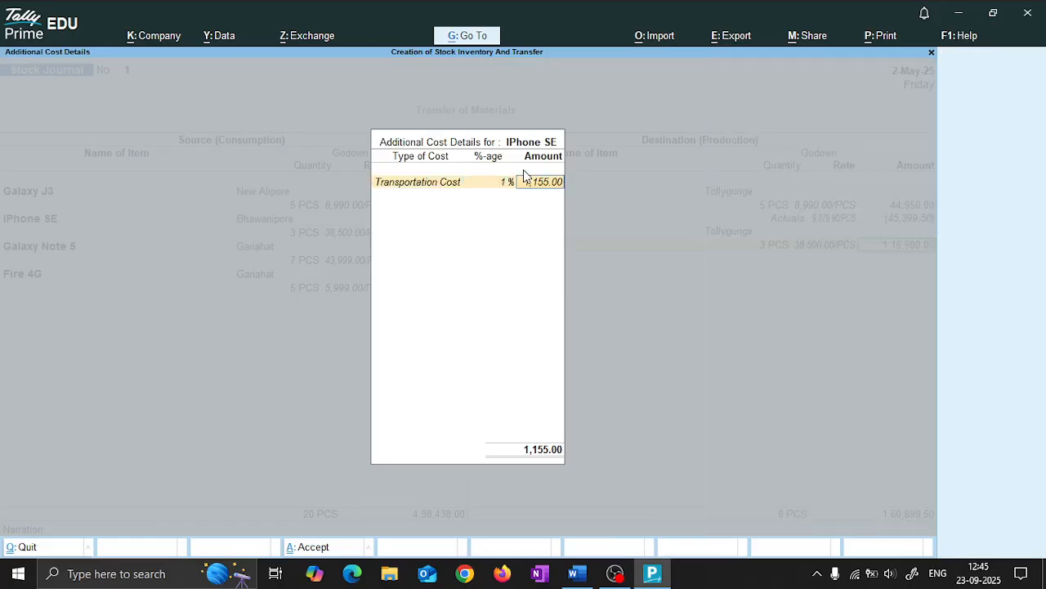
key(Return)
key(Return)
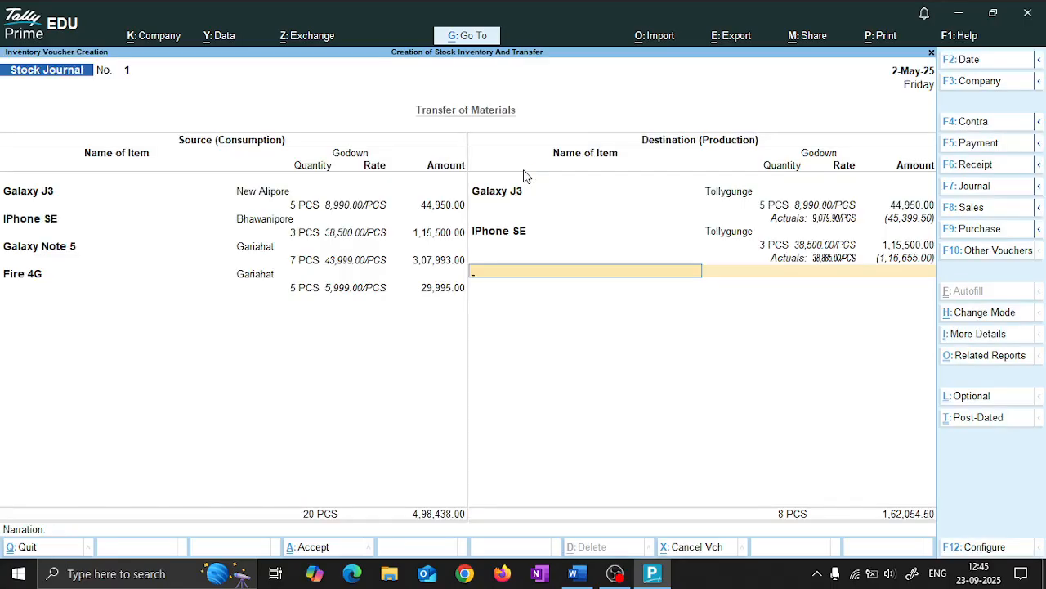
Add Galaxy Note 5 as the third item in the destination list.
key(Down)
key(Down)
key(Down)
key(Down)
key(Down)
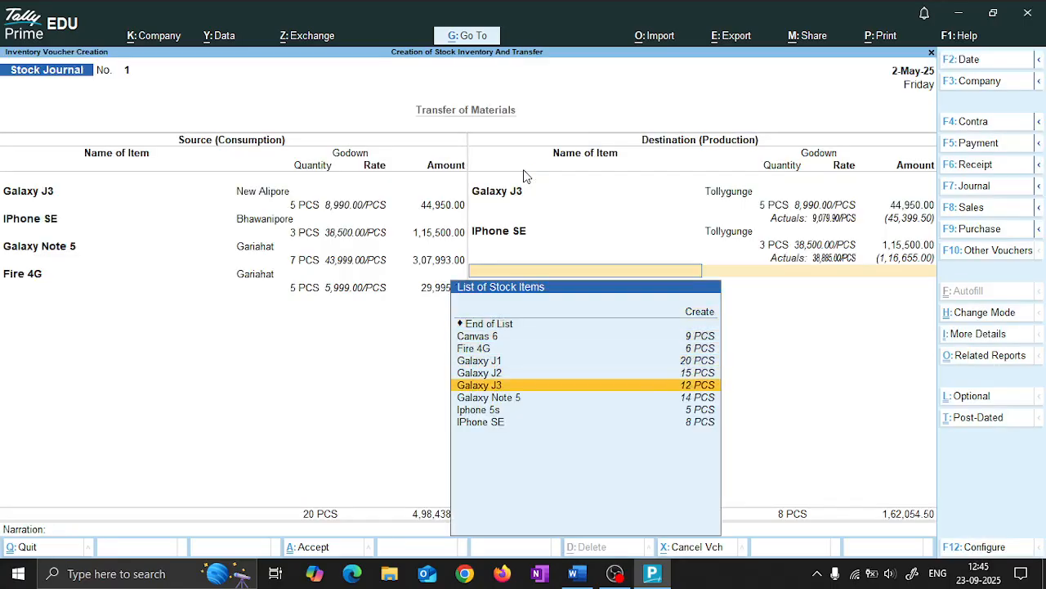
key(Down)
key(Return)
Set Galaxy Note 5's destination godown to Tollygunge with a quantity of 7 PCS, keeping the default rate and amount.
key(Down)
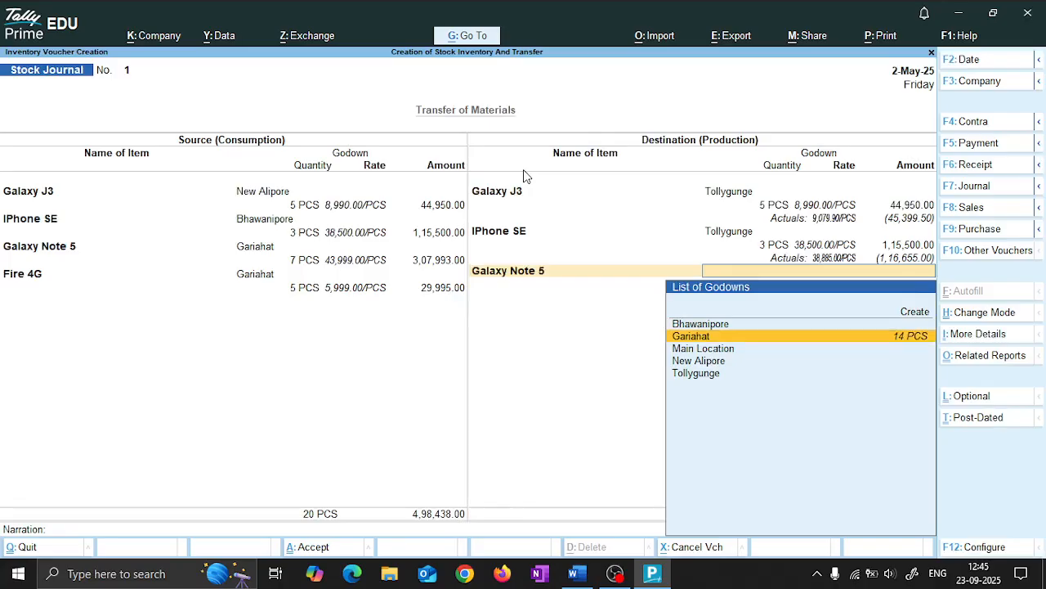
key(Down)
key(Down)
key(Down)
key(Return)
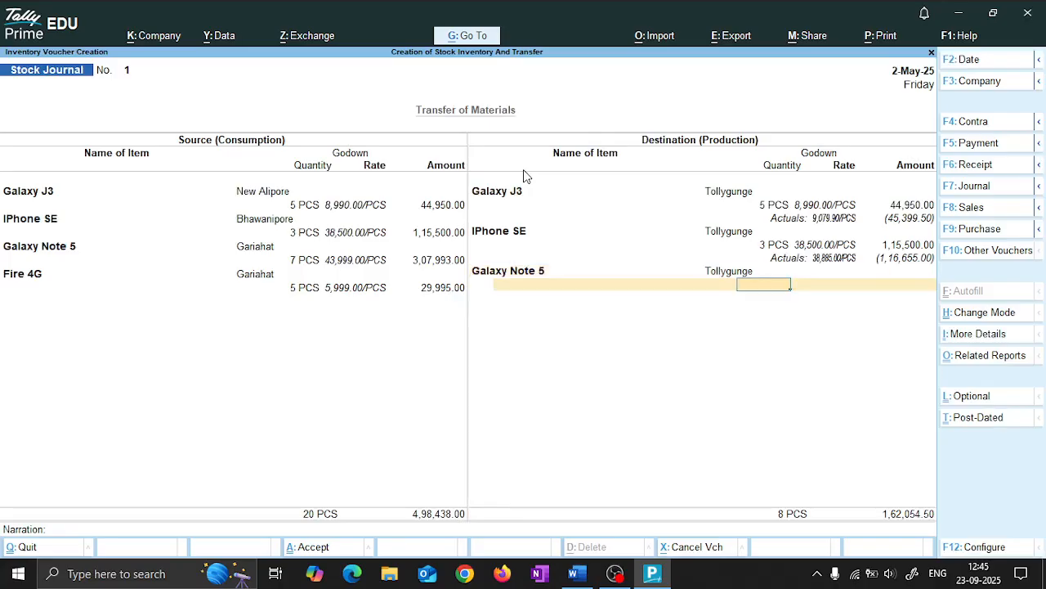
text(7)
key(Return)
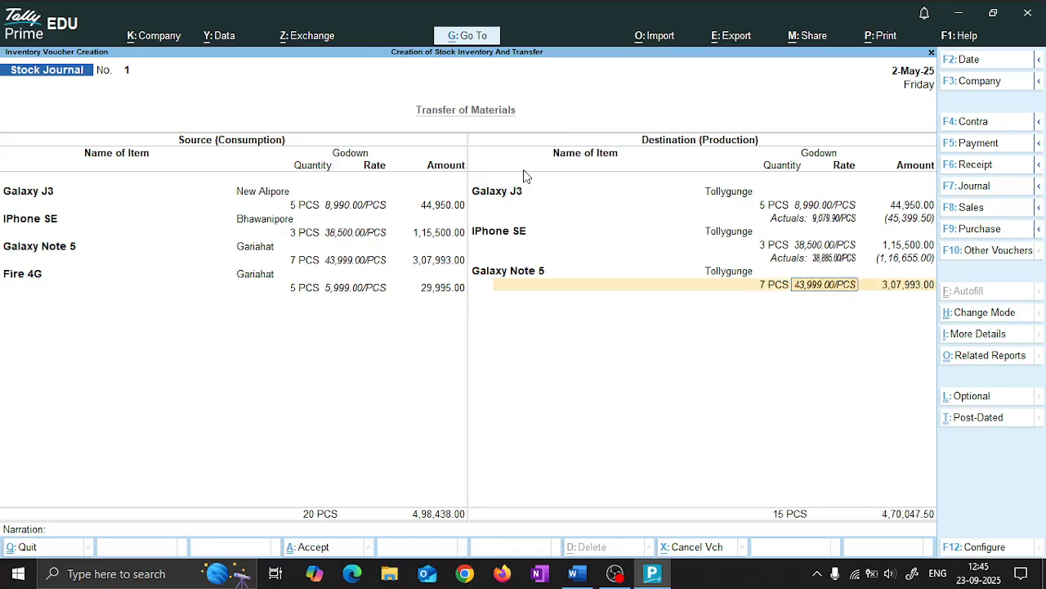
key(Return)
key(Return)
Add a 1% Transportation Cost to Galaxy Note 5's additional cost details.
key(Down)
key(Down)
key(Down)
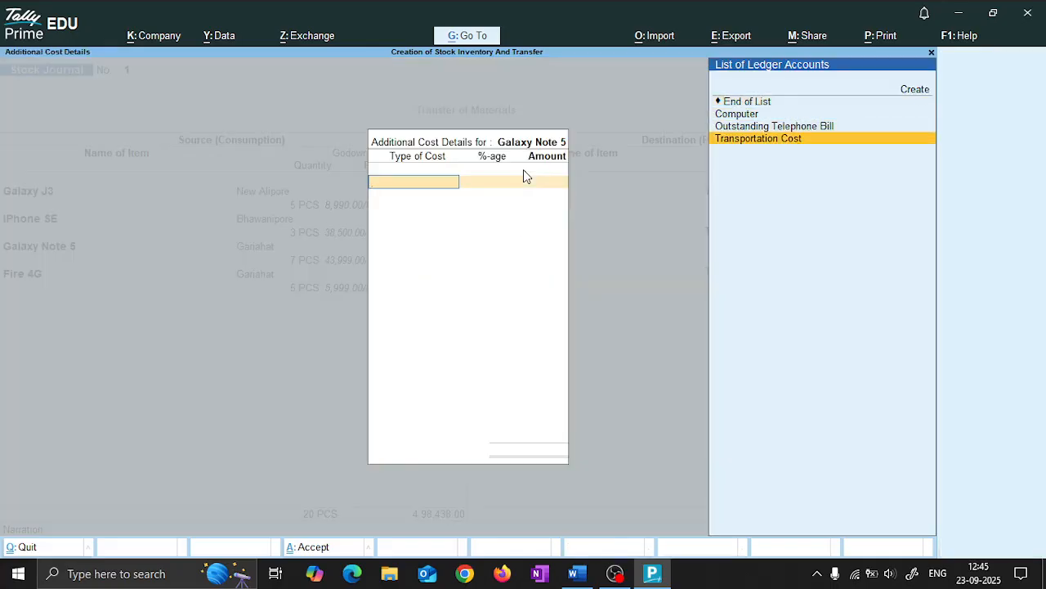
key(Return)
text(1)
key(Return)
key(Return)
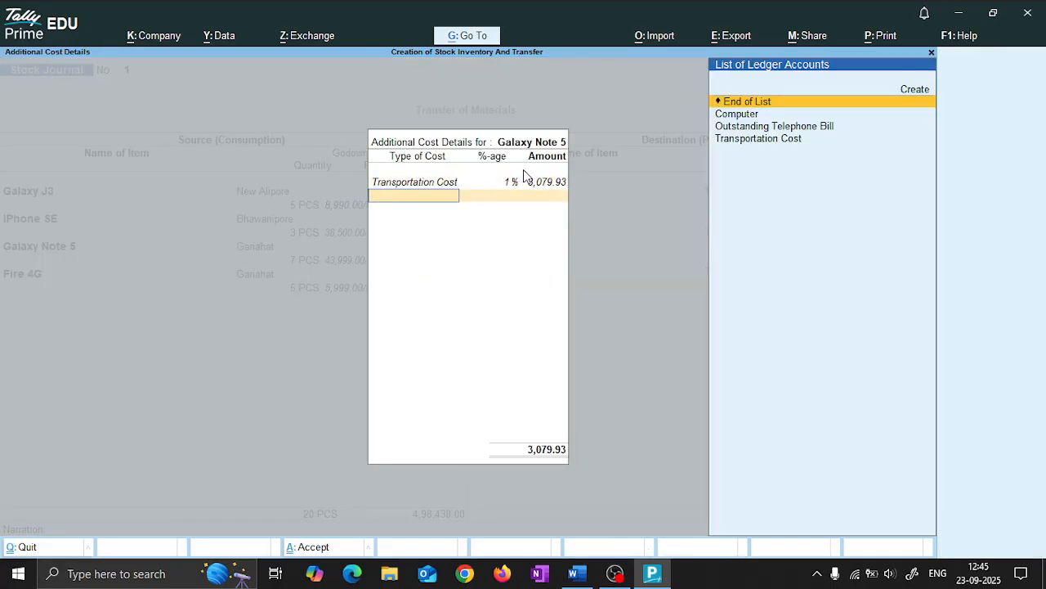
key(Return)
Close Galaxy Note 5's additional cost details and add Fire 4G as the fourth item in the destination list.
key(Down)
key(Down)
key(Down)
key(Down)
key(Down)
key(Down)
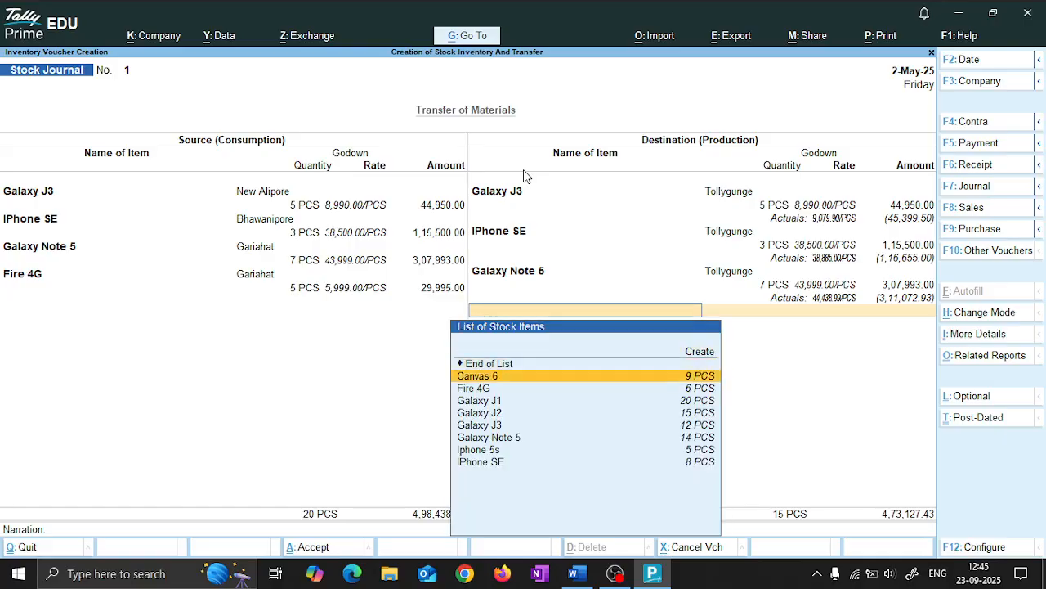
key(Down)
key(Up)
key(Up)
key(Up)
key(Up)
key(Up)
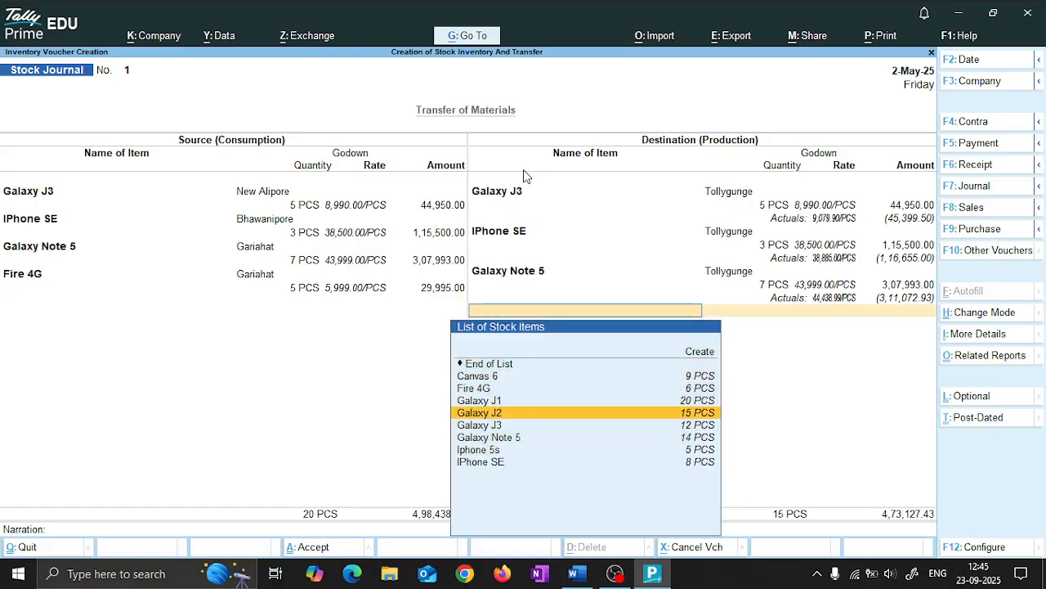
key(Return)
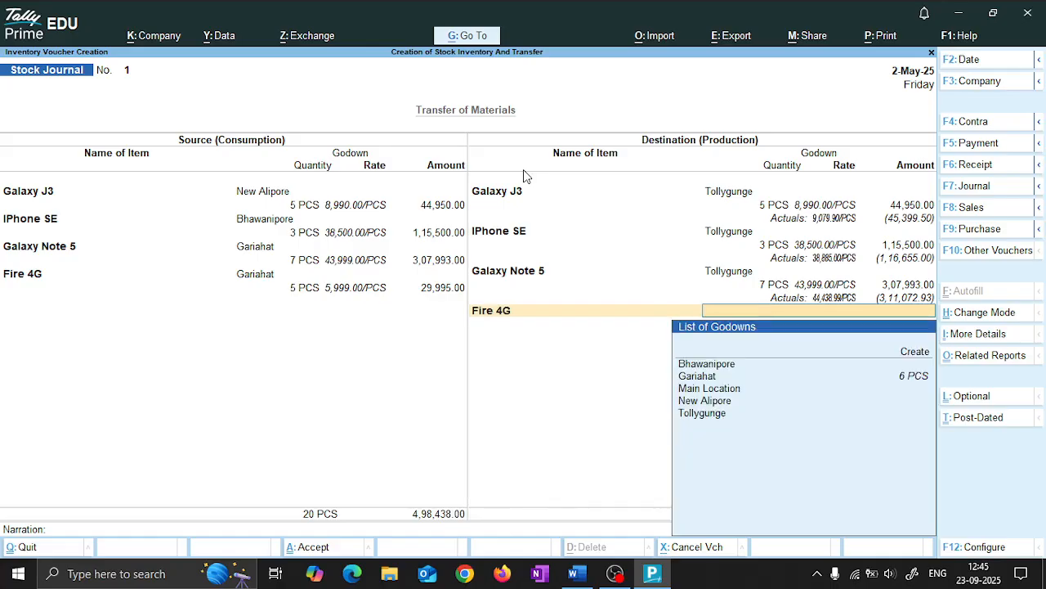
Set Fire 4G's destination godown to Tollygunge with a quantity of 5 PCS, keeping the default rate and amount.
key(Down)
key(Down)
key(Down)
key(Down)
key(Down)
key(Return)
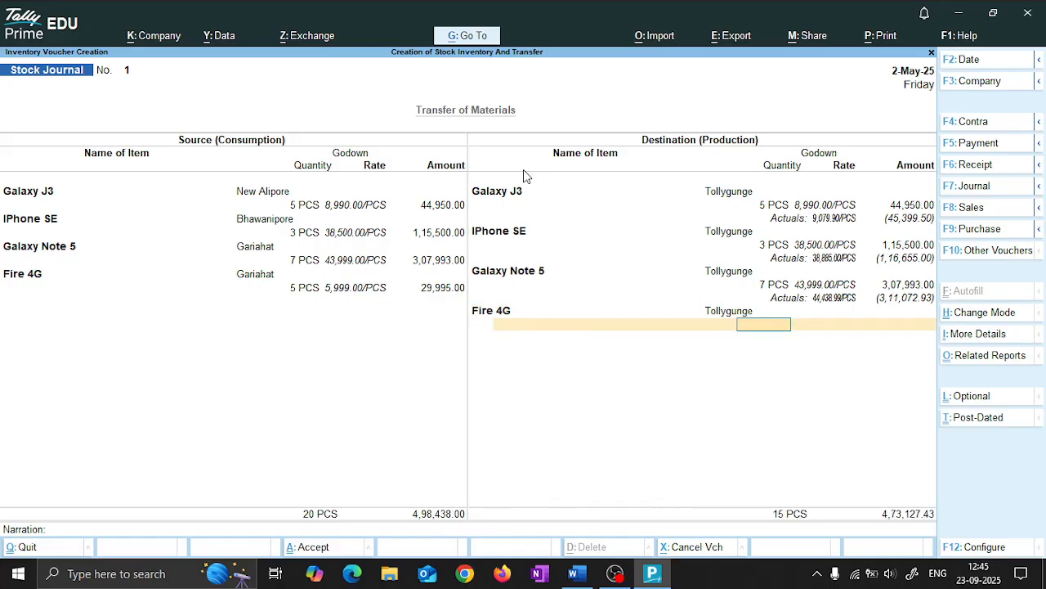
text(5)
key(Return)
key(Return)
key(Return)
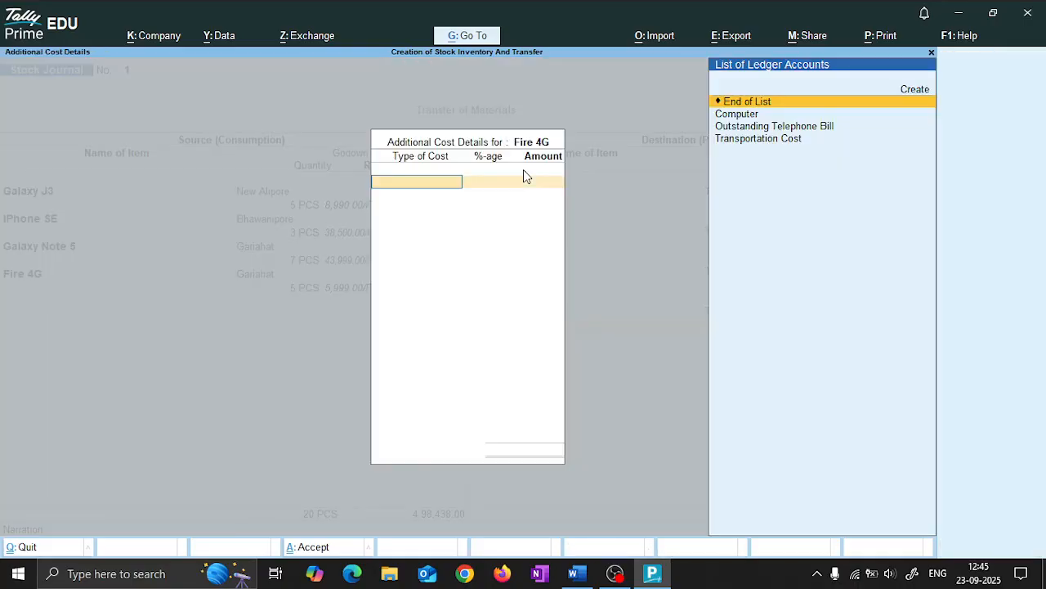
Add a 1% Transportation Cost to Fire 4G's additional cost details.
key(Down)
key(Down)
key(Down)
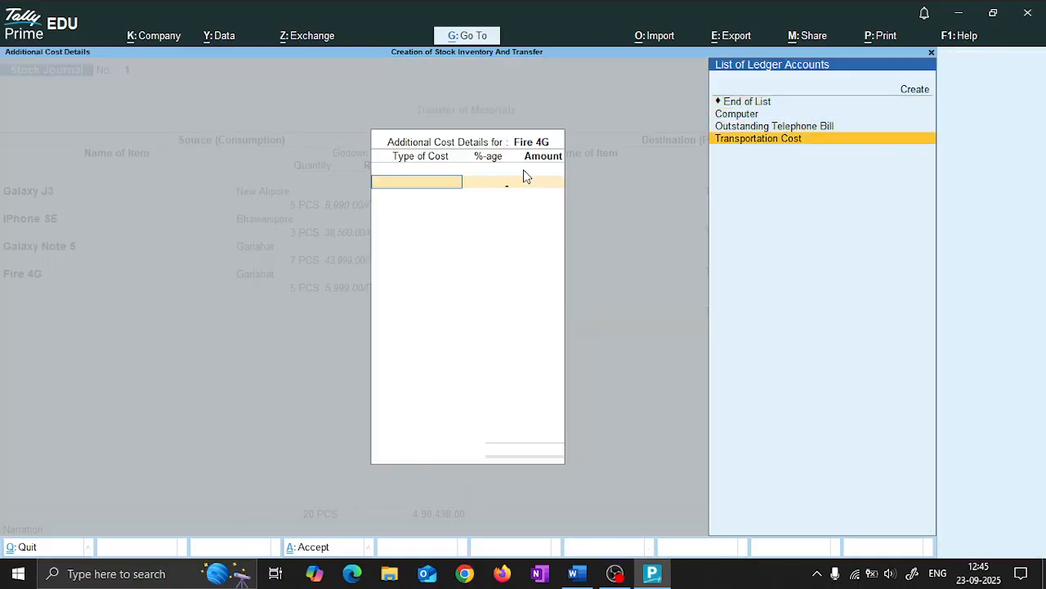
key(Return)
text(1)
key(Return)
key(Return)
key(Return)
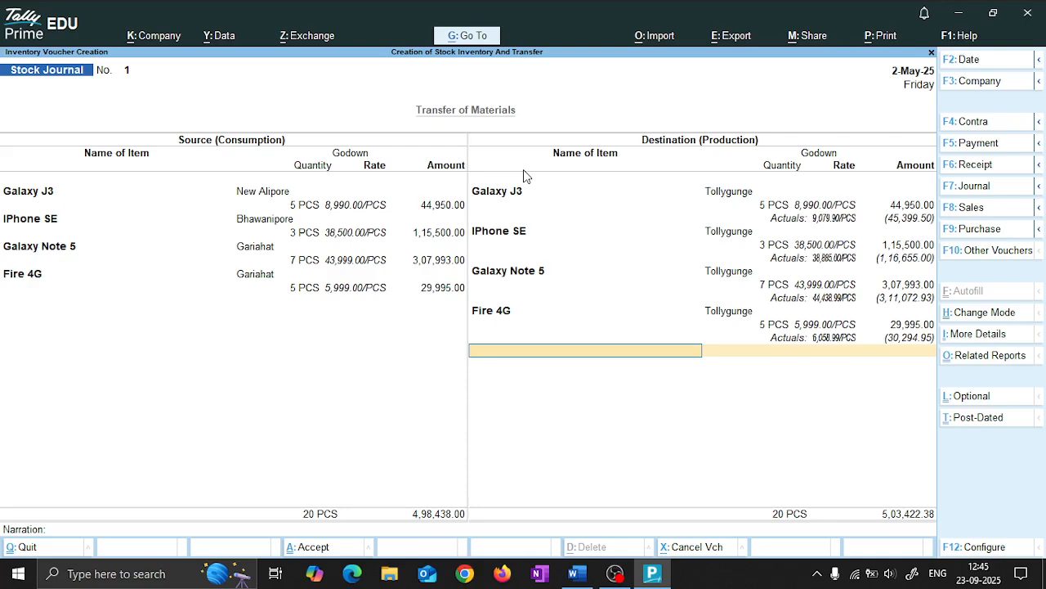
End the destination list, save the stock journal without a narration, and return to the Gateway of Tally.
key(Return)
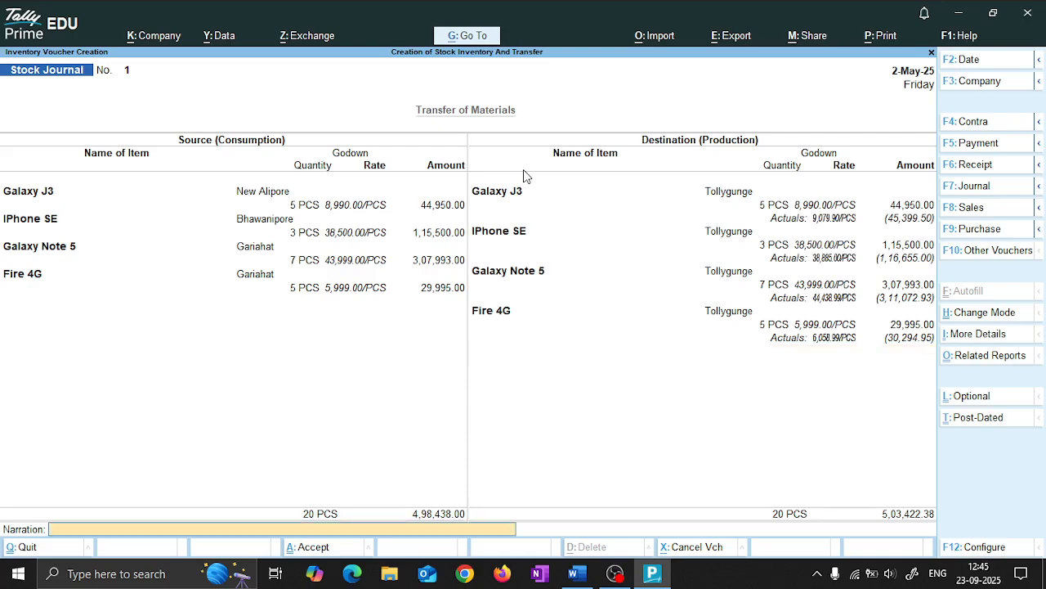
key(Return)
key(Return)
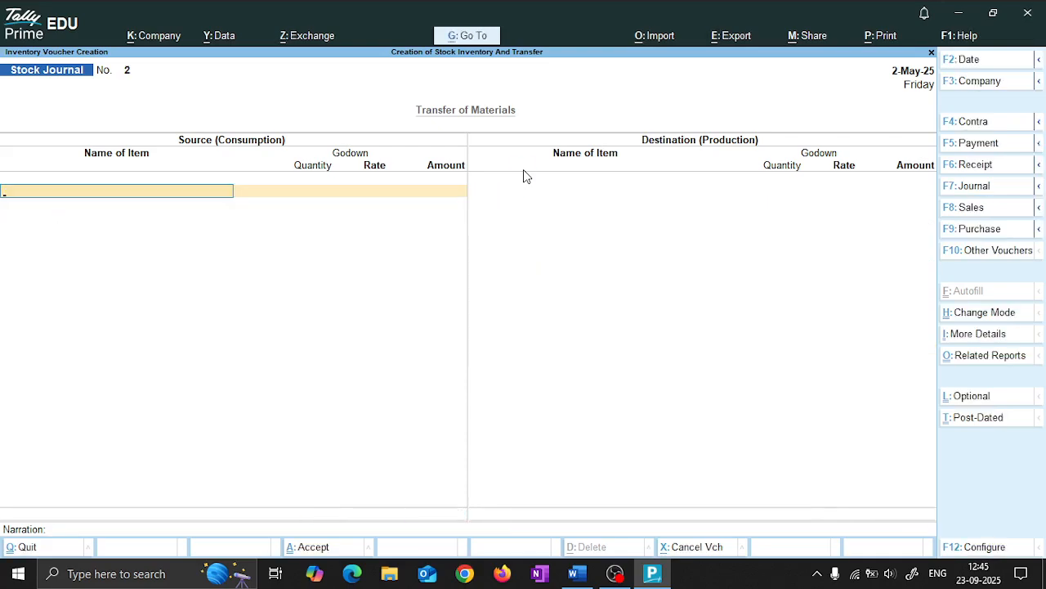
key(Escape)
key(Return)
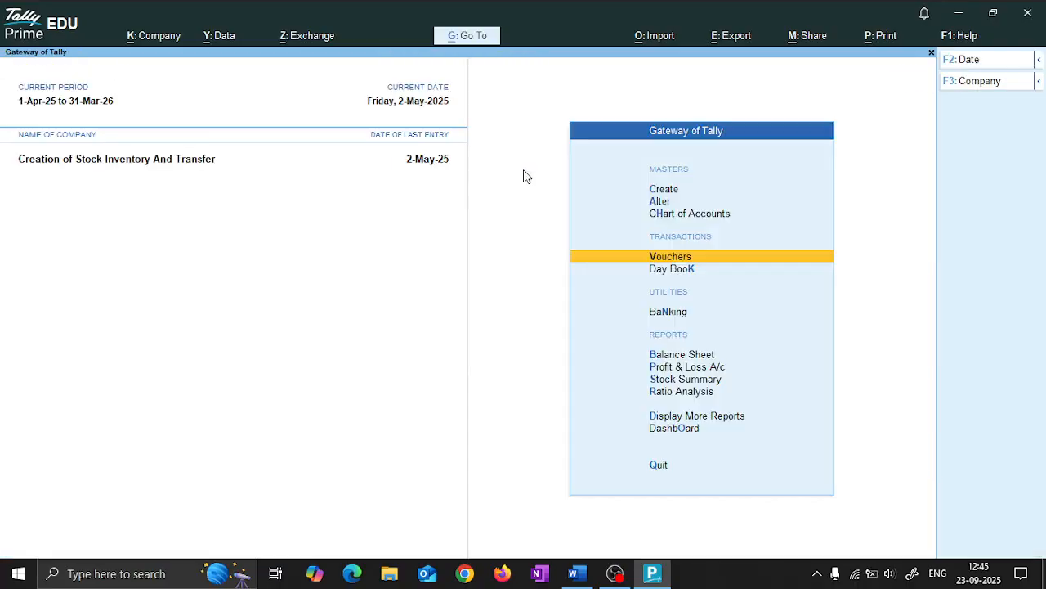
Display the Day Book for the period 1-Apr-25 to 2-May-25.
key(Down)
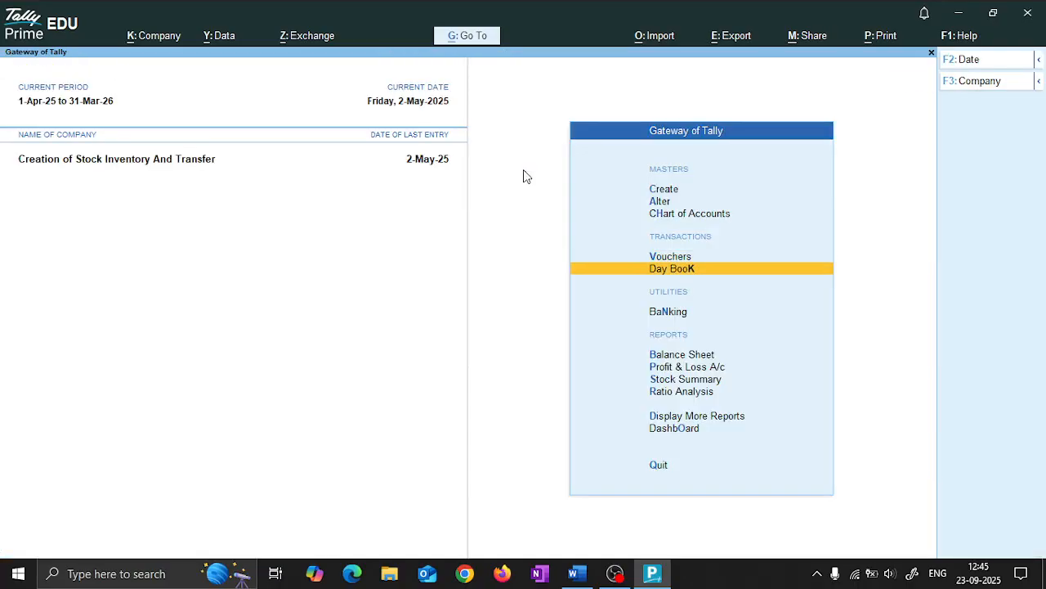
key(Return)
key(F2)
key(BackSpace)
key(Return)
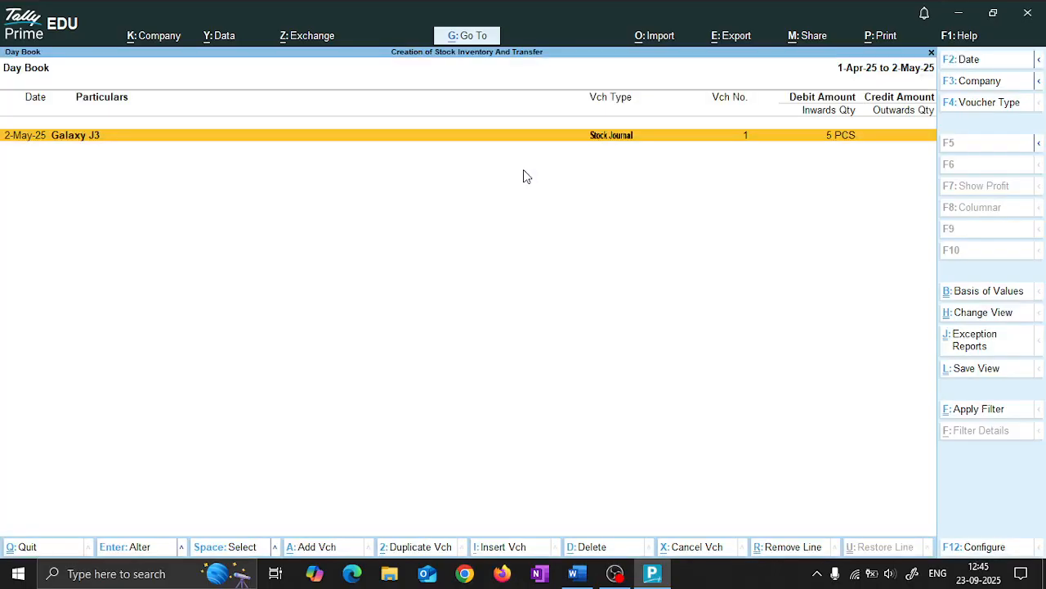
Review the source and destination entries of the 2-May-25 stock journal, then return to the Gateway of Tally without changing it.
key(Return)
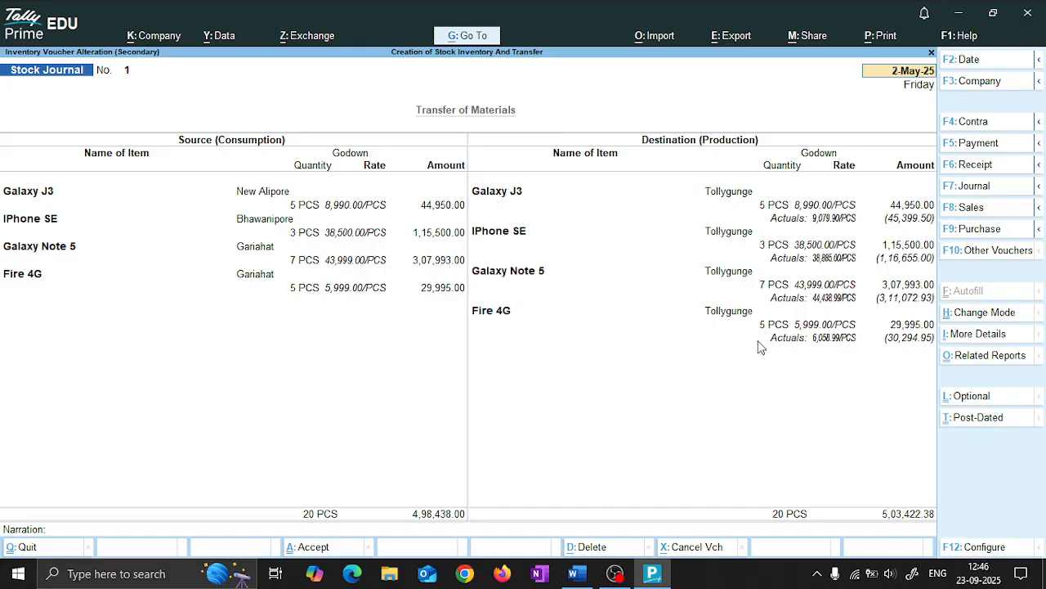
key(Escape)
key(y)
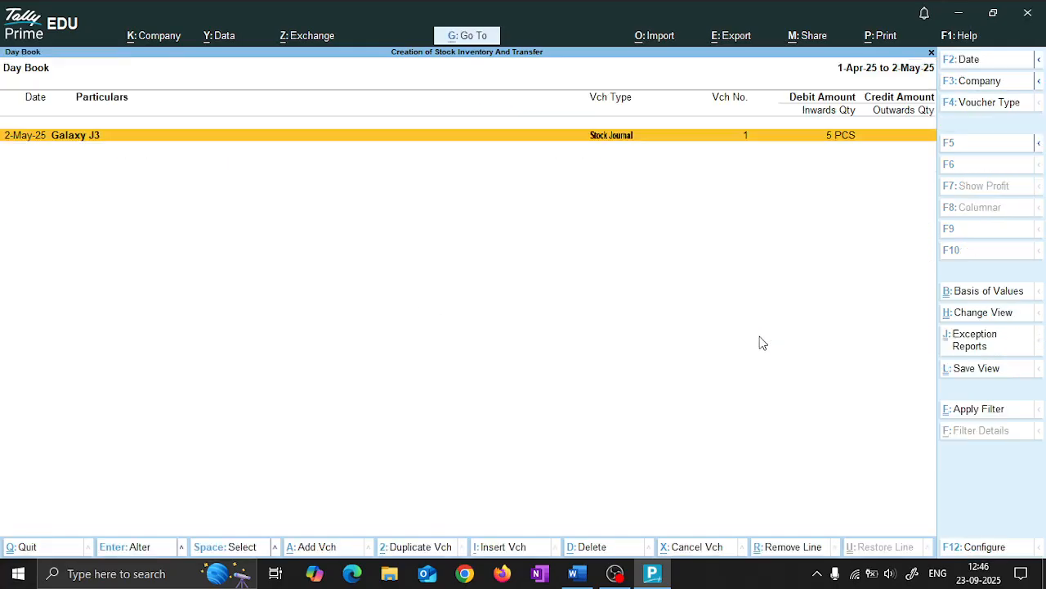
key(Escape)
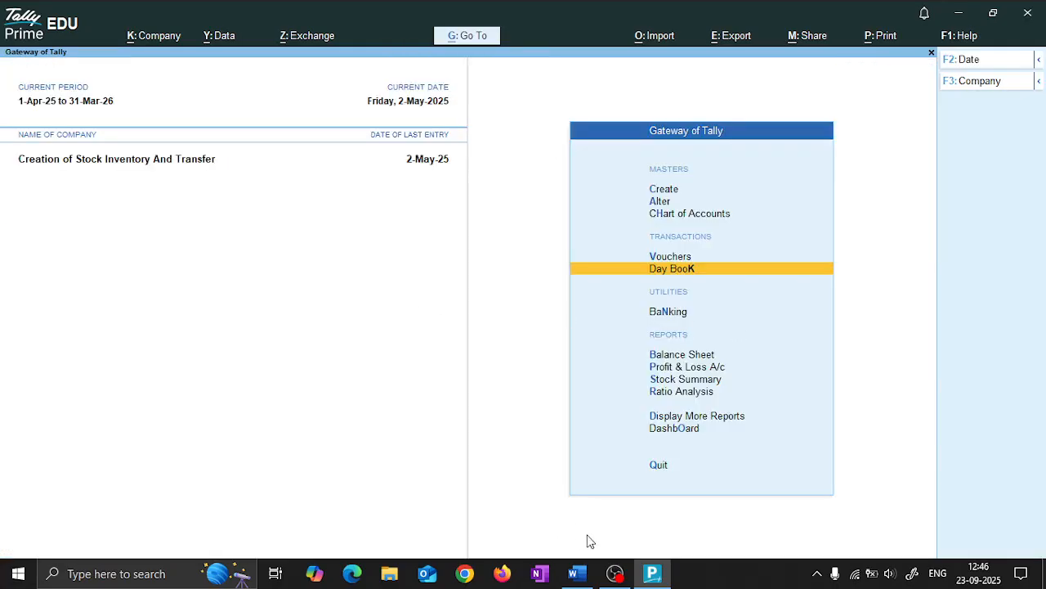
Switch to the Tally questions document in Word and review the ledger, opening stock and stock transfer questions.
click(623, 574)
click(628, 575)
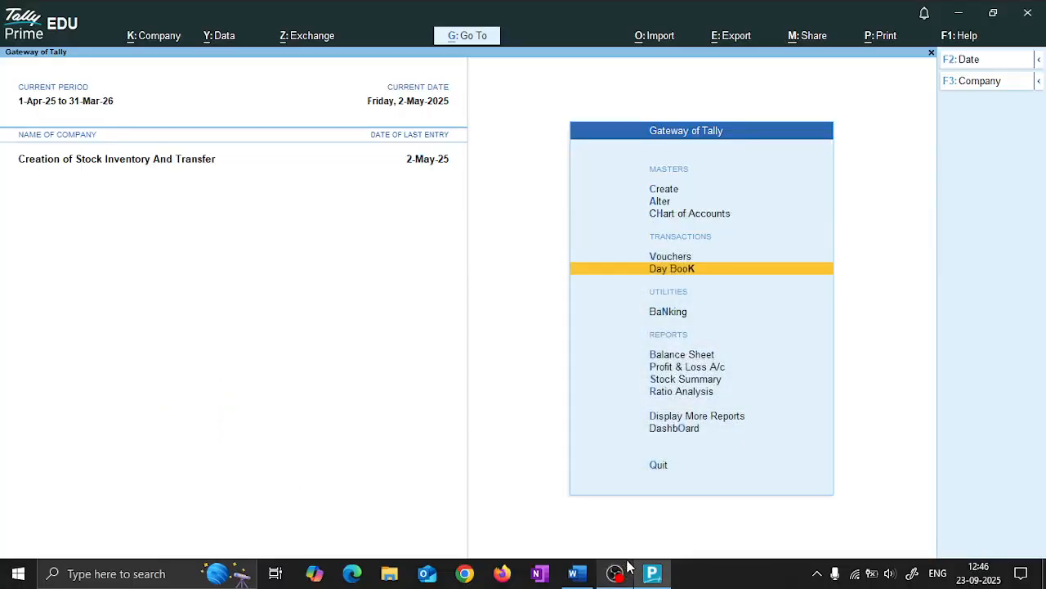
mouse_move(613, 575)
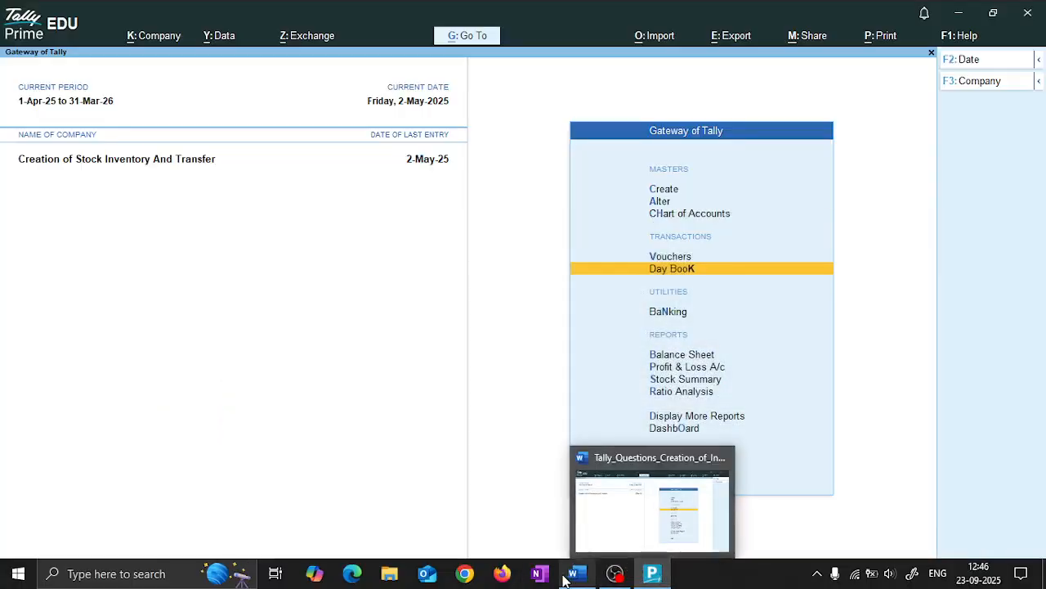
click(576, 573)
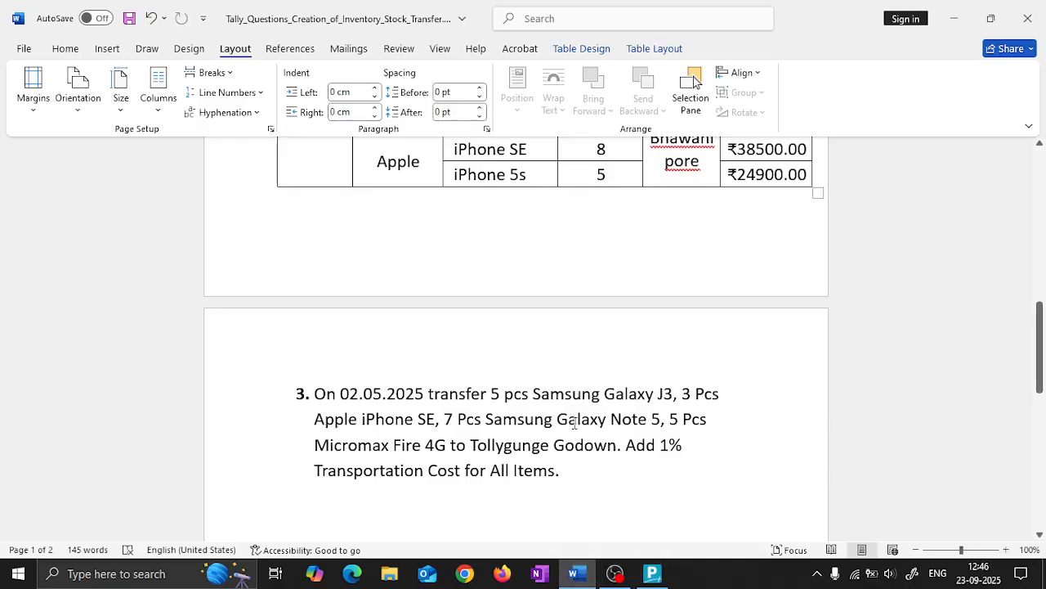
scroll(573, 411, up, 5)
scroll(573, 412, down, 5)
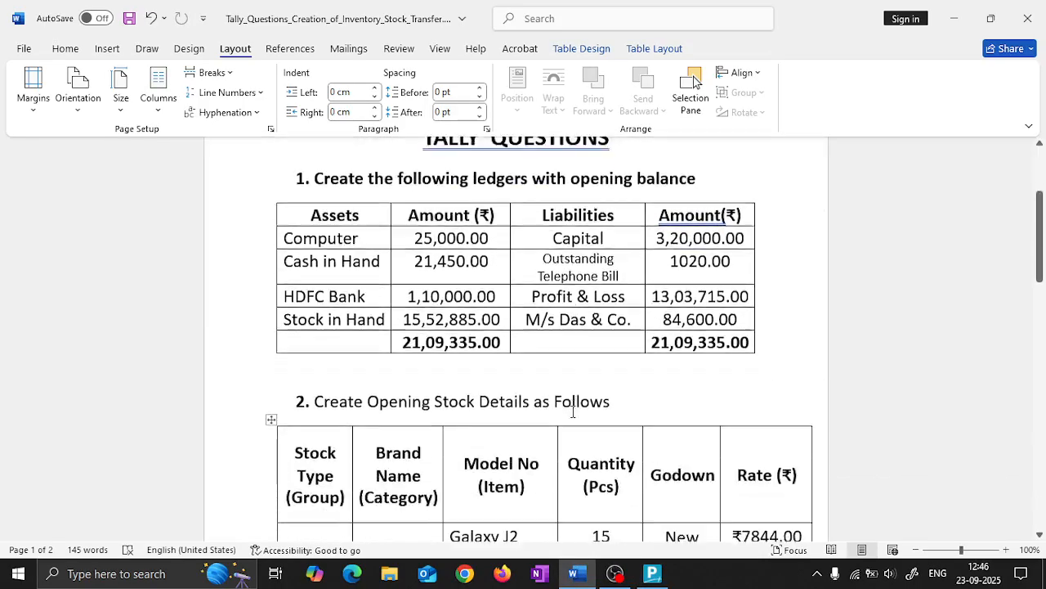
scroll(573, 411, down, 3)
scroll(573, 411, up, 9)
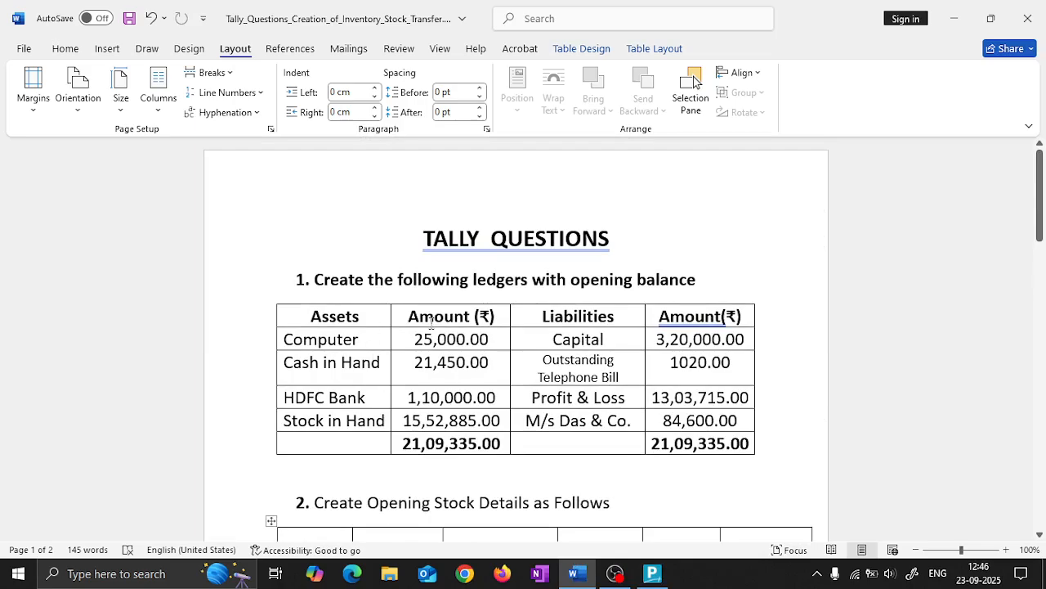
scroll(470, 323, down, 4)
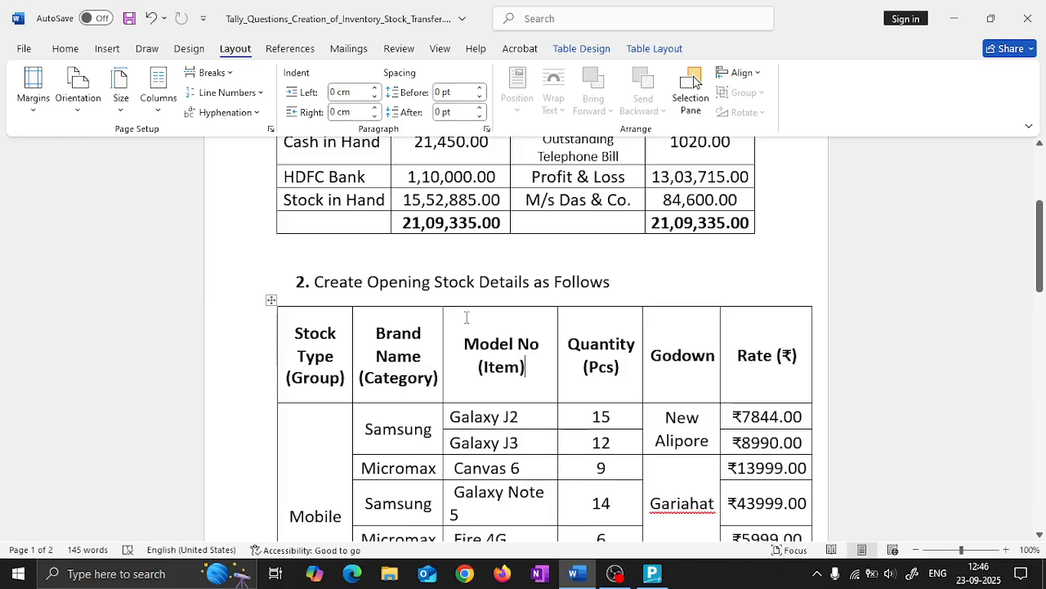
scroll(469, 319, down, 3)
scroll(468, 318, down, 5)
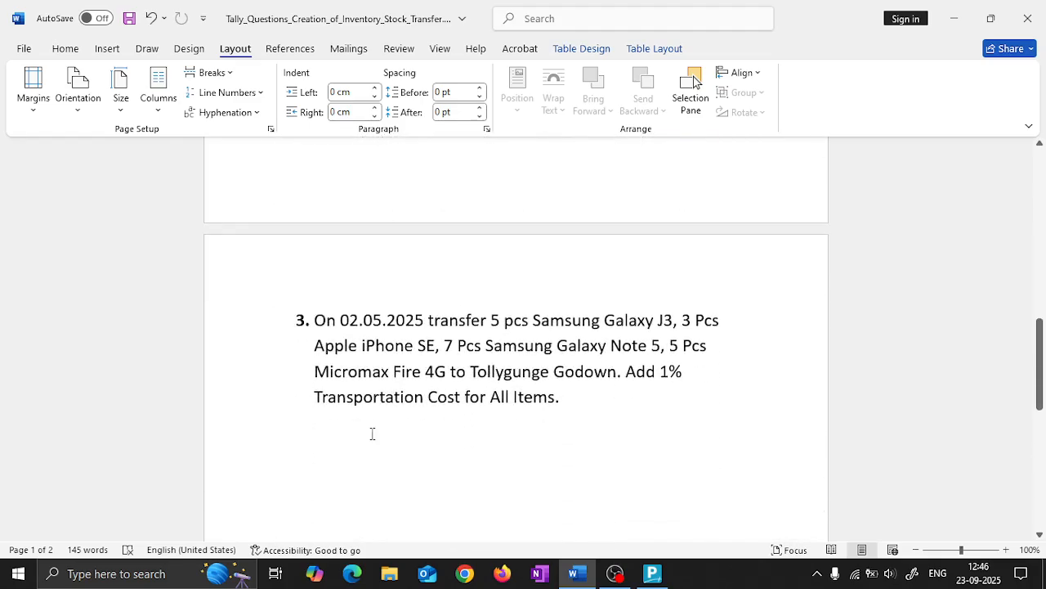